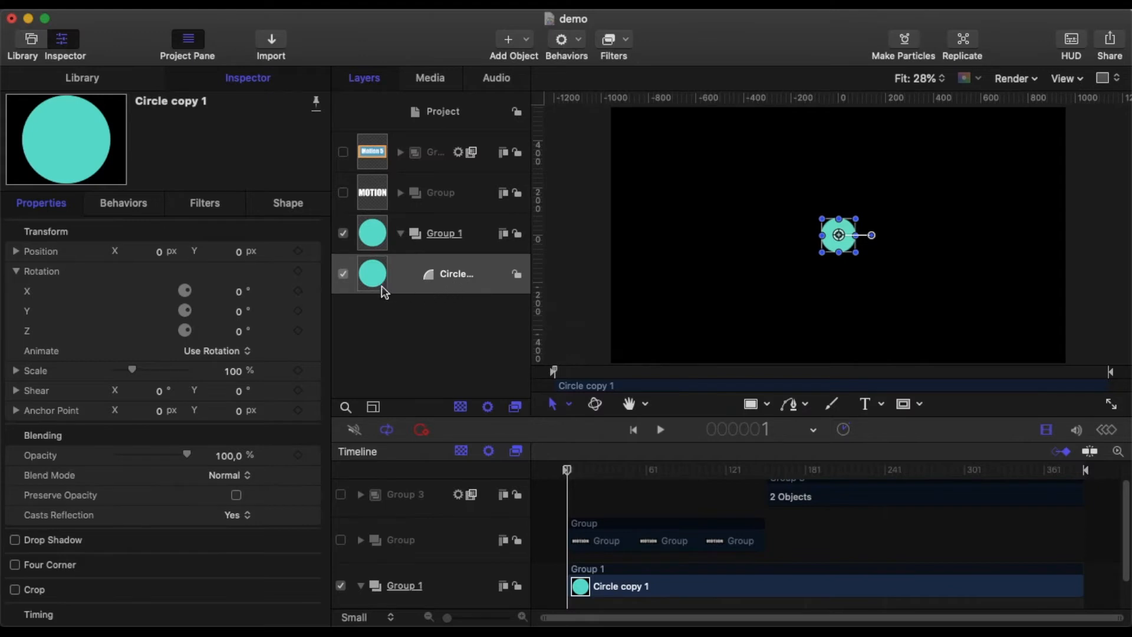
# Step: Add an Oscillate parameter behavior to the selected circle and preview the playback from the start
pyautogui.click(578, 45)
pyautogui.moveTo(593, 123)
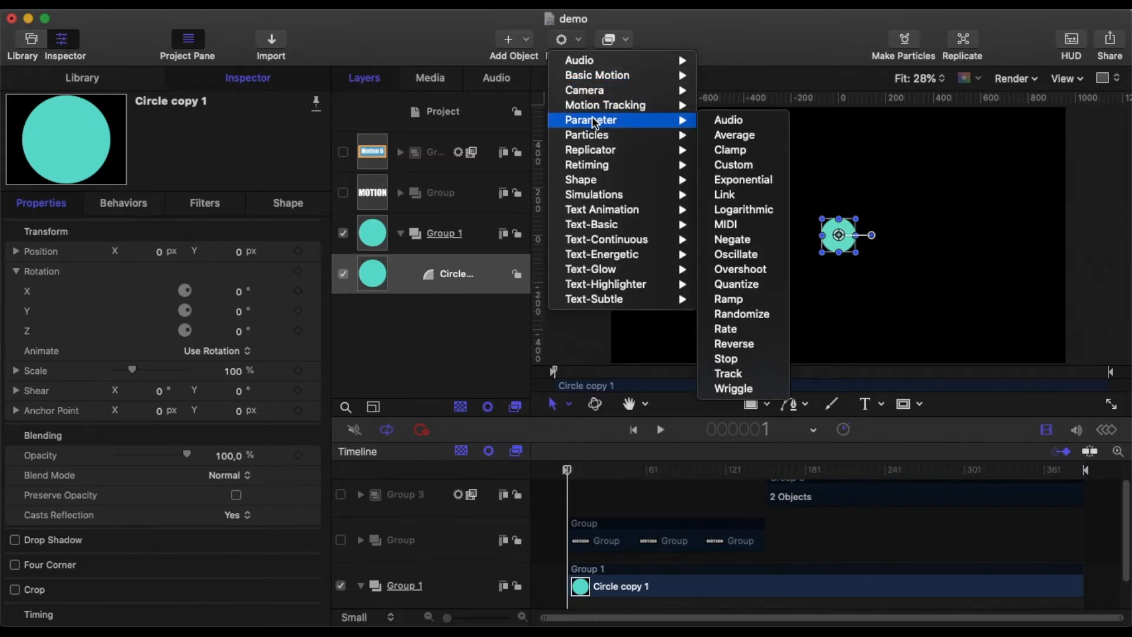
pyautogui.click(746, 254)
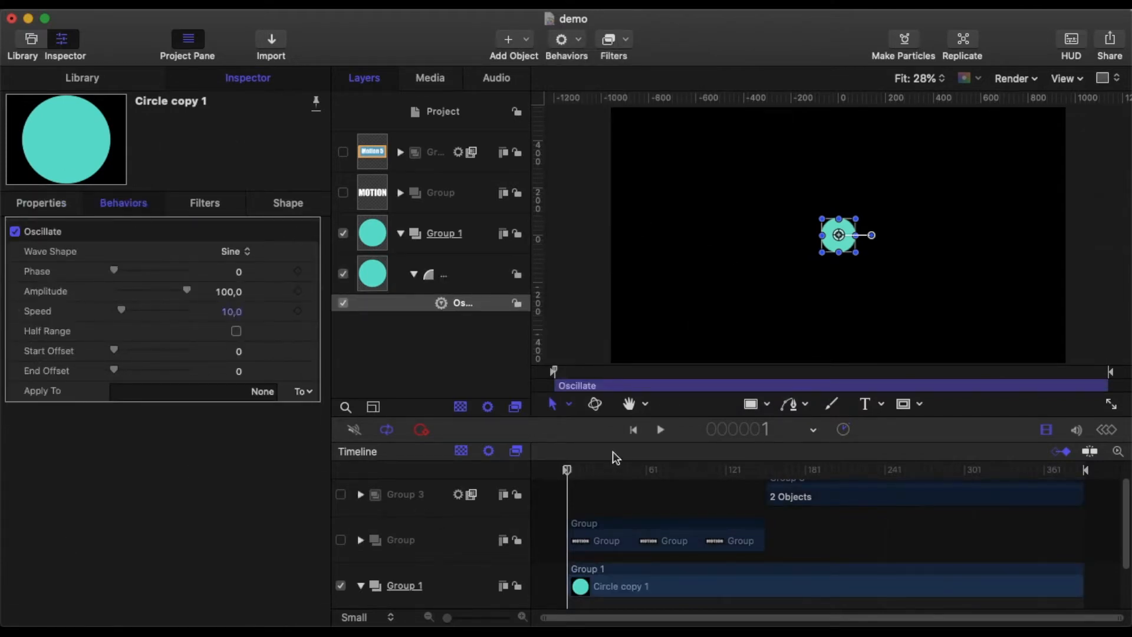
pyautogui.click(660, 430)
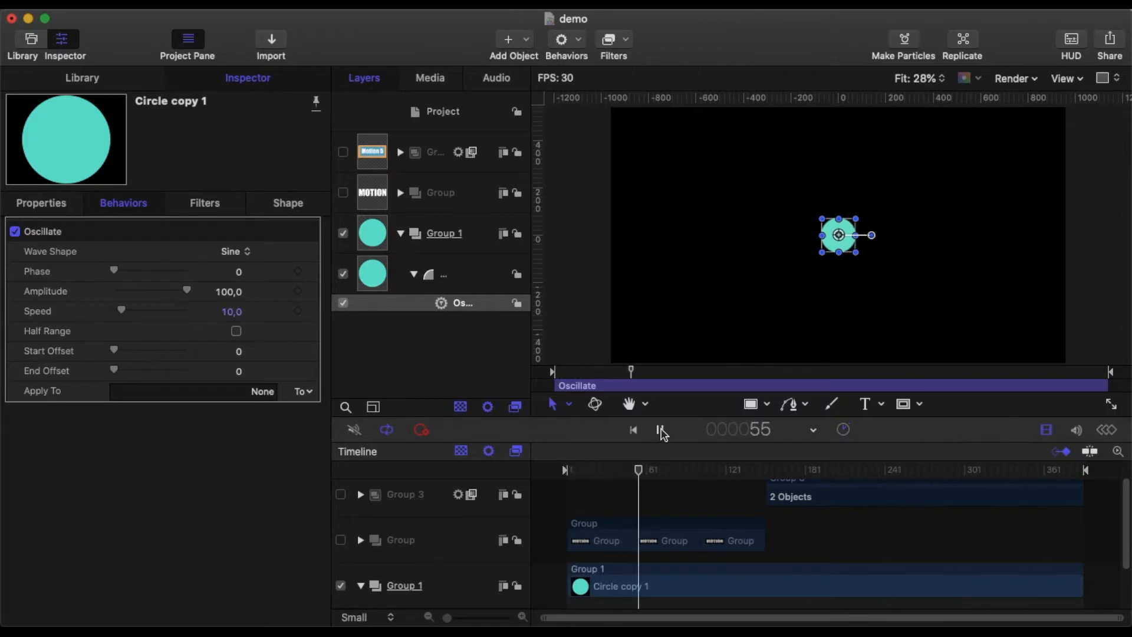
pyautogui.click(660, 430)
pyautogui.moveTo(645, 470); pyautogui.dragTo(502, 477)
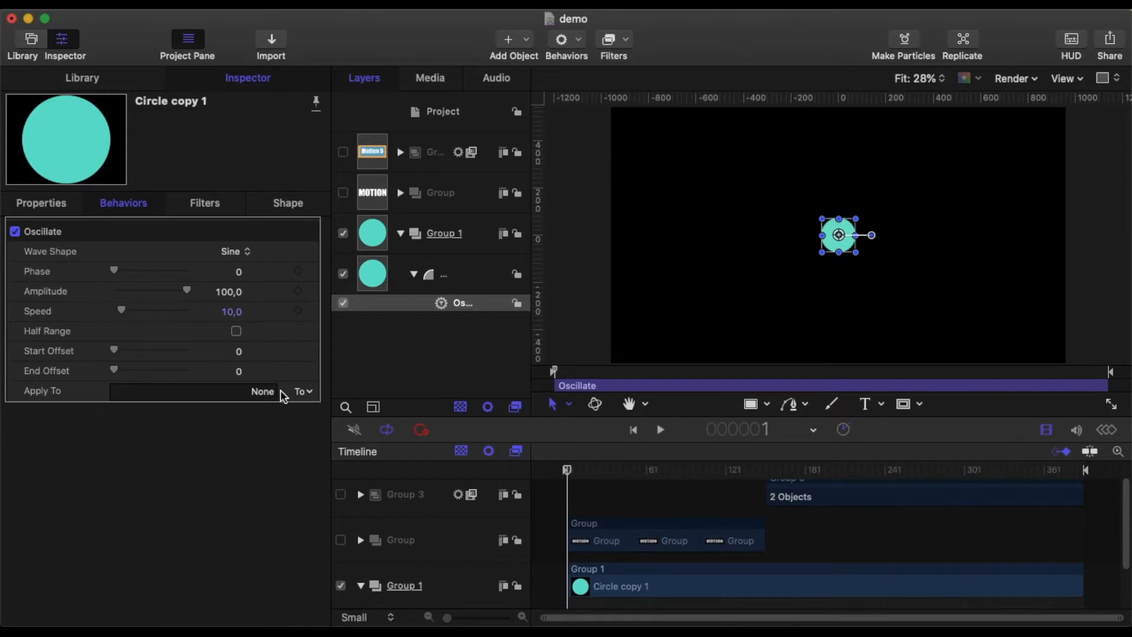
# Step: Apply the Oscillate behavior to the circle's Position Y property and play back the result
pyautogui.click(311, 396)
pyautogui.moveTo(348, 407)
pyautogui.moveTo(448, 408)
pyautogui.moveTo(566, 407)
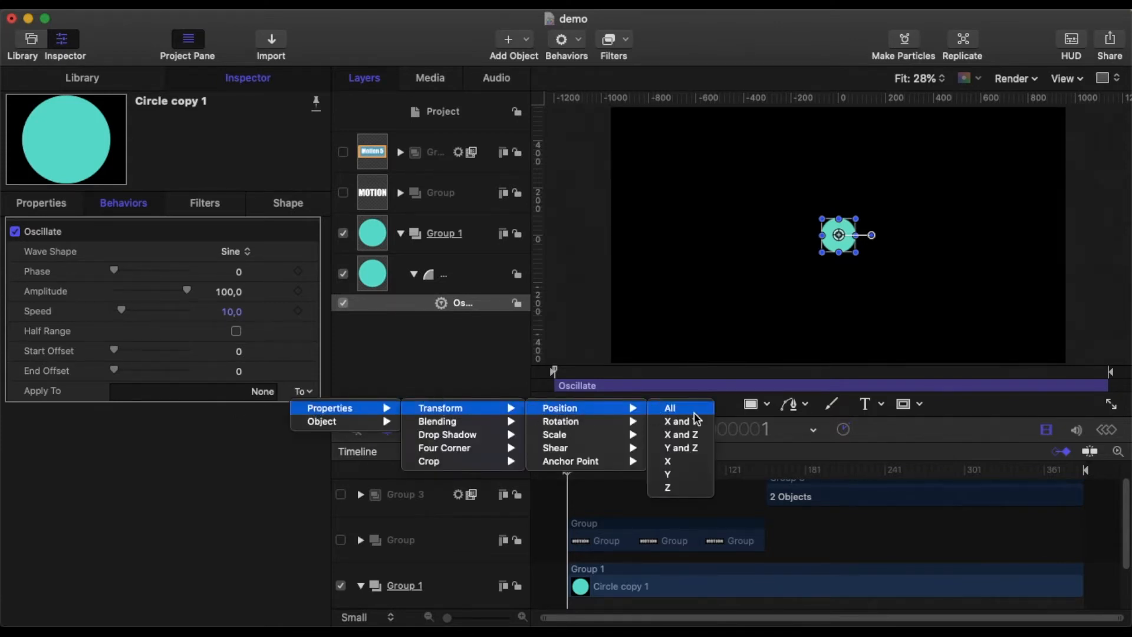
pyautogui.click(683, 477)
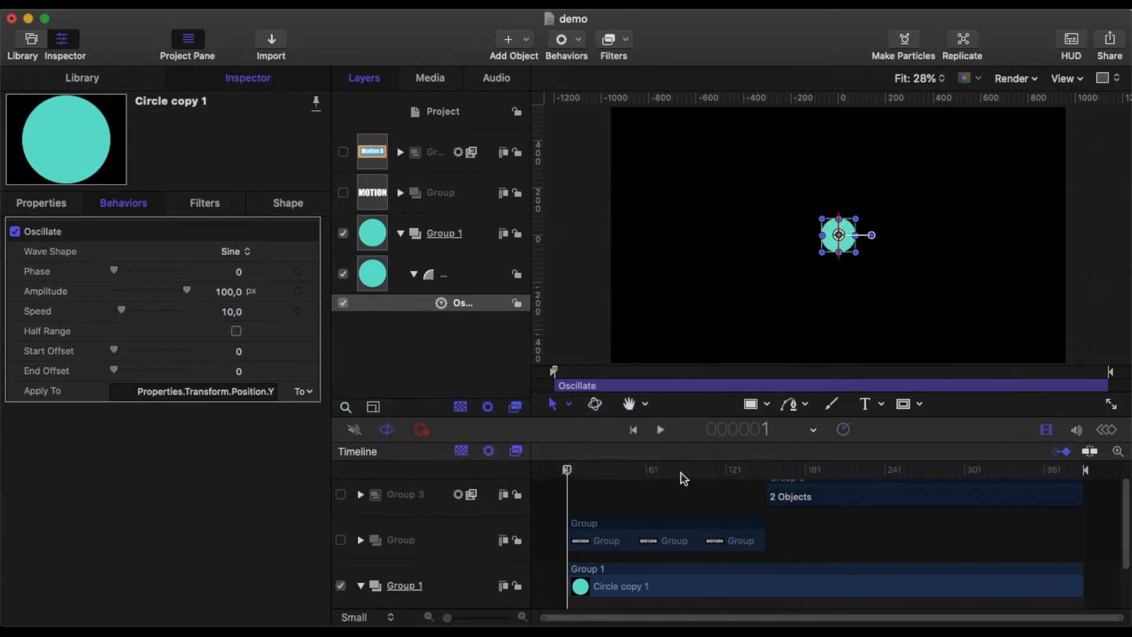
pyautogui.click(661, 430)
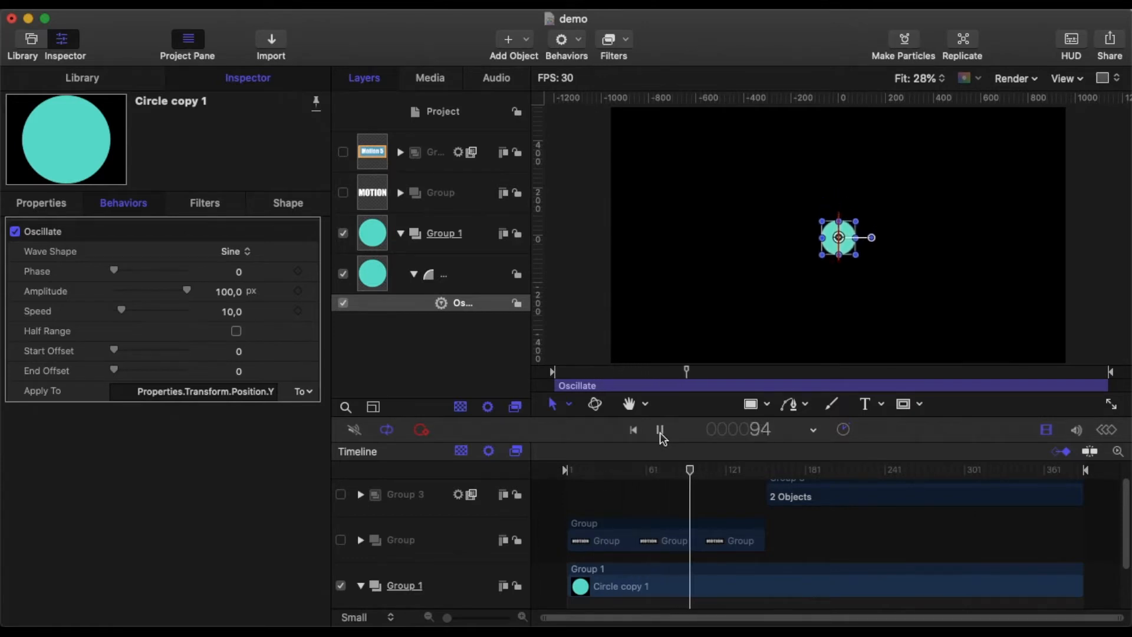
pyautogui.click(661, 432)
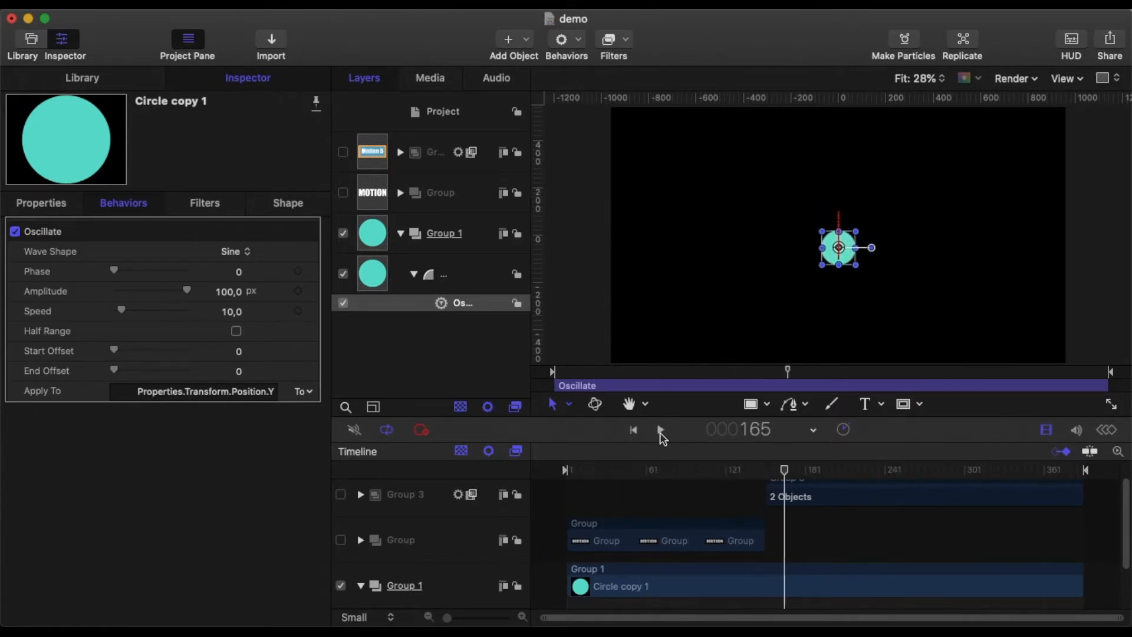
pyautogui.moveTo(787, 471); pyautogui.dragTo(545, 469)
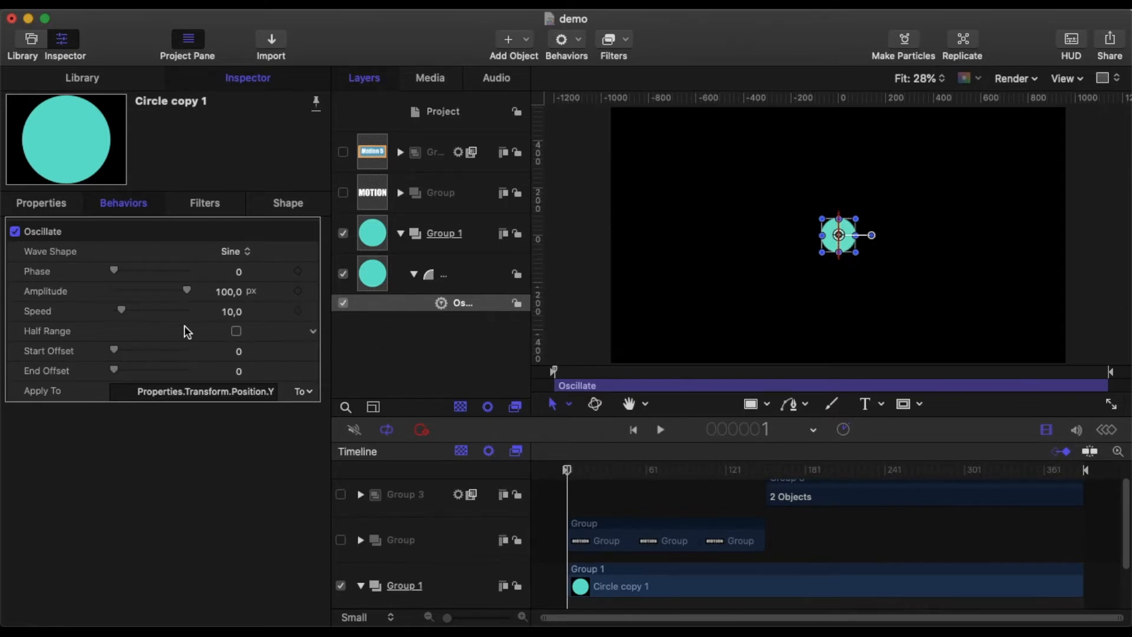
# Step: Set the oscillation speed to 60 and preview the playback
pyautogui.click(234, 313)
pyautogui.write('60')
pyautogui.press('Return')
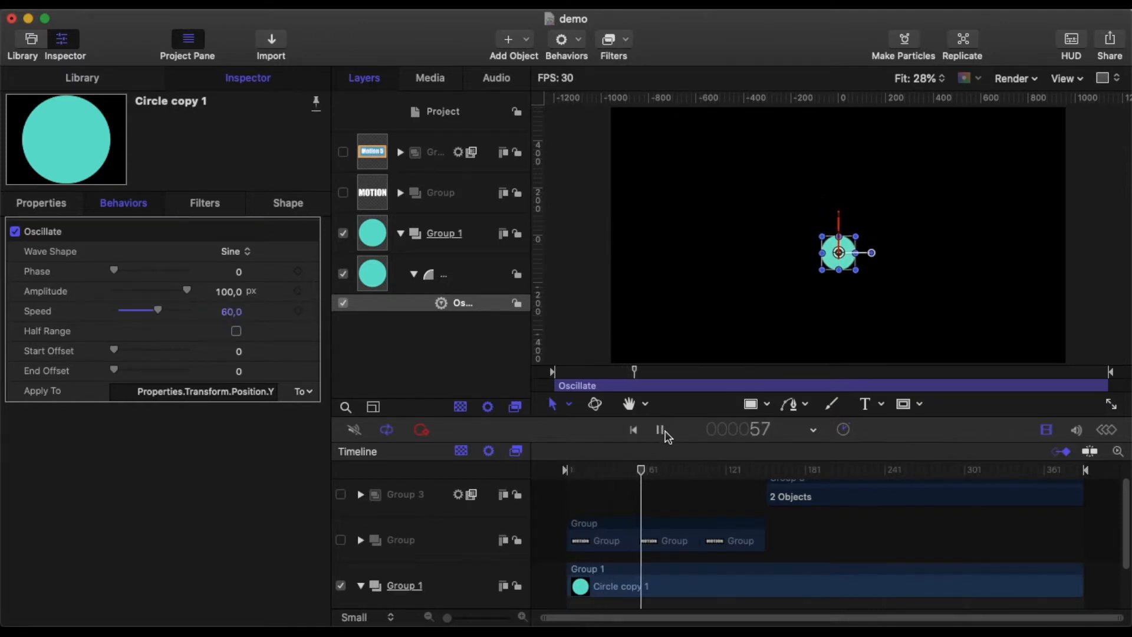
pyautogui.click(660, 430)
pyautogui.moveTo(661, 475); pyautogui.dragTo(539, 480)
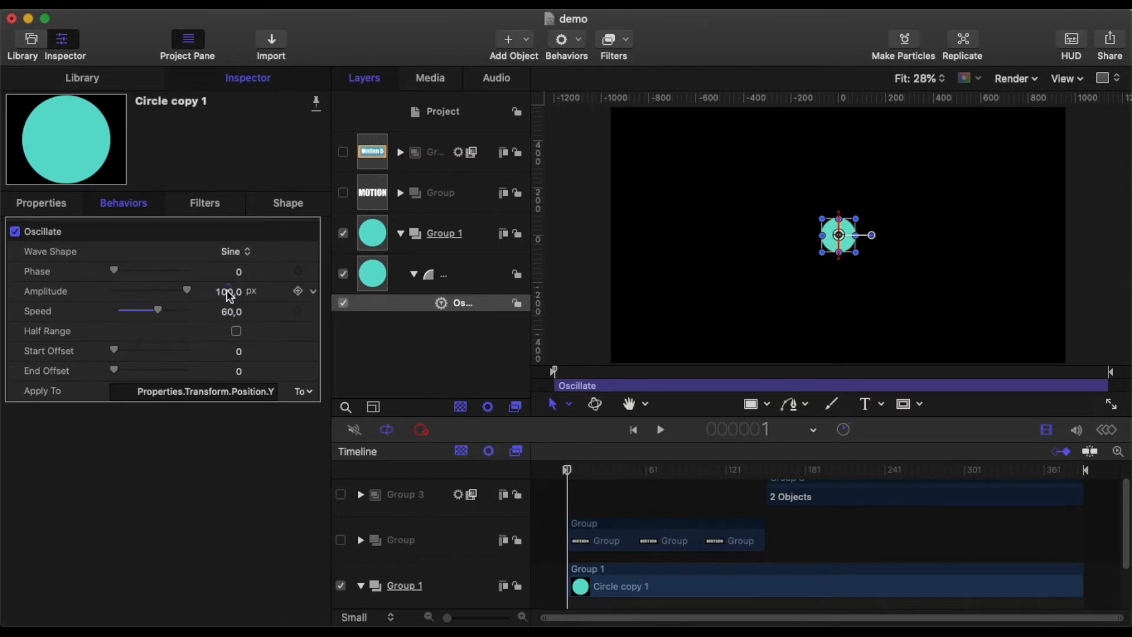
# Step: Set the oscillation amplitude to 250 px and preview the playback
pyautogui.write('250')
pyautogui.press('Return')
pyautogui.click(662, 432)
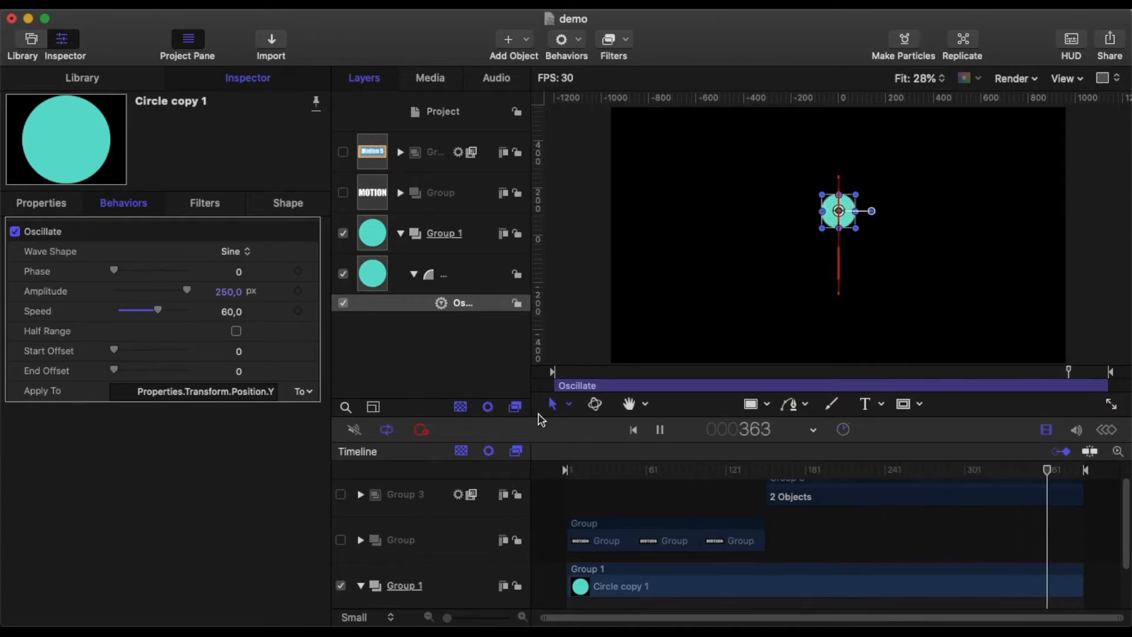
pyautogui.click(660, 431)
pyautogui.moveTo(648, 472); pyautogui.dragTo(537, 480)
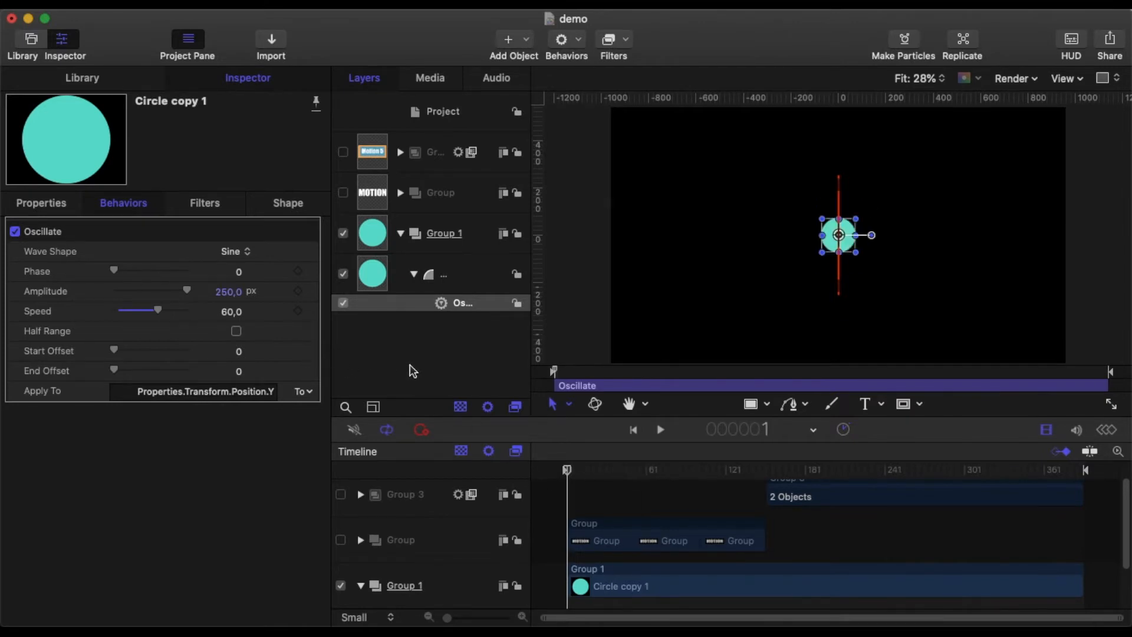
# Step: Change the wave shape to Square and preview the playback
pyautogui.click(235, 251)
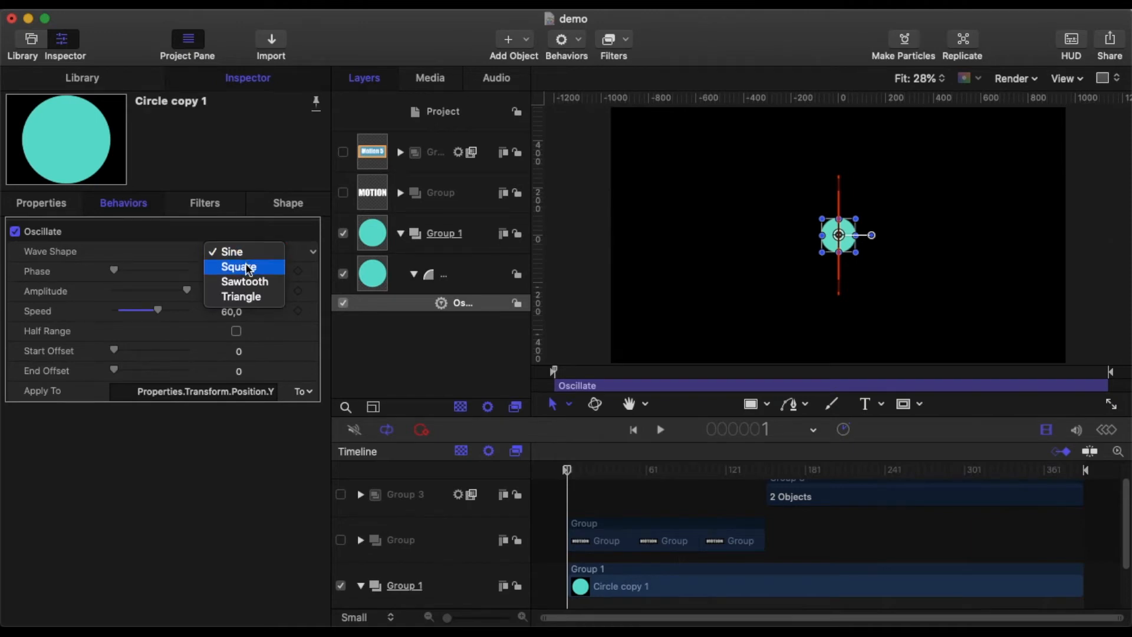
pyautogui.click(247, 268)
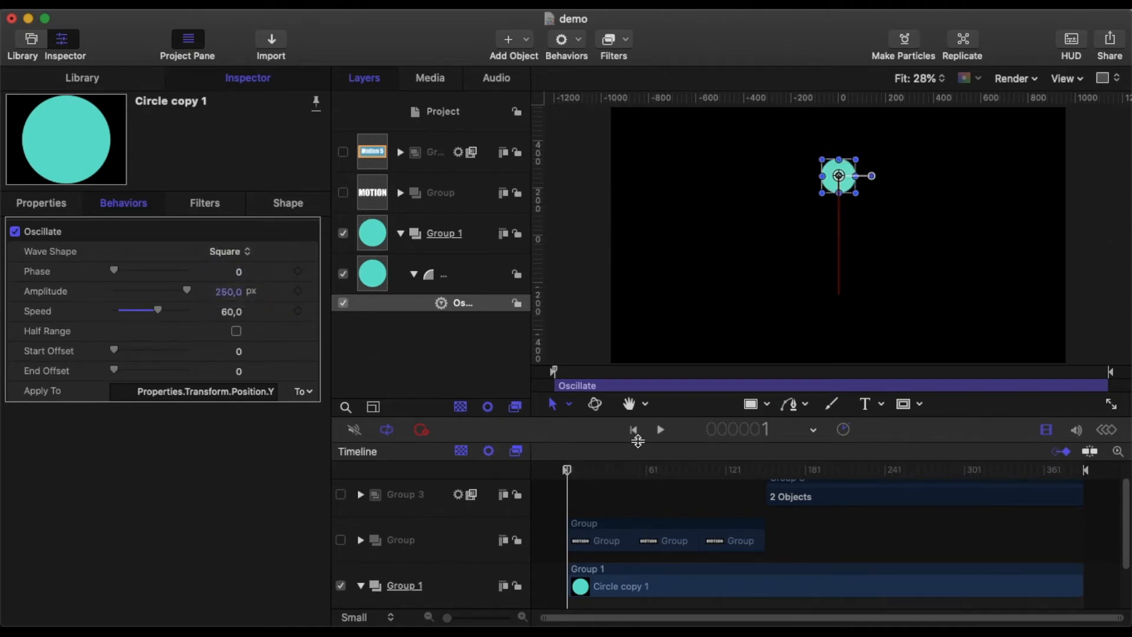
pyautogui.click(660, 430)
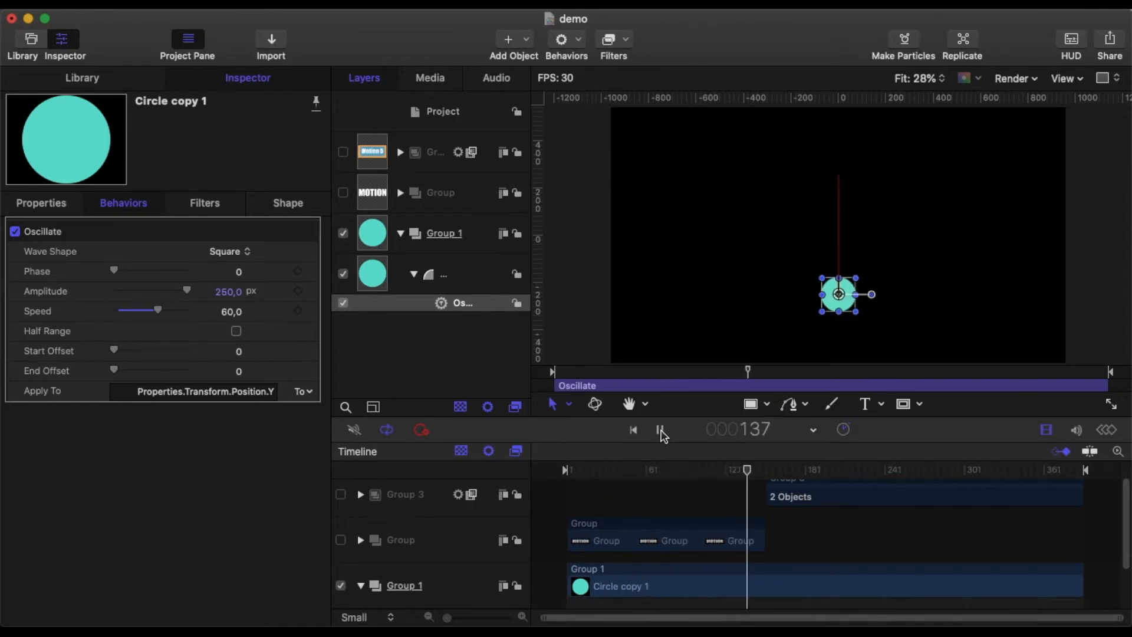
pyautogui.click(660, 429)
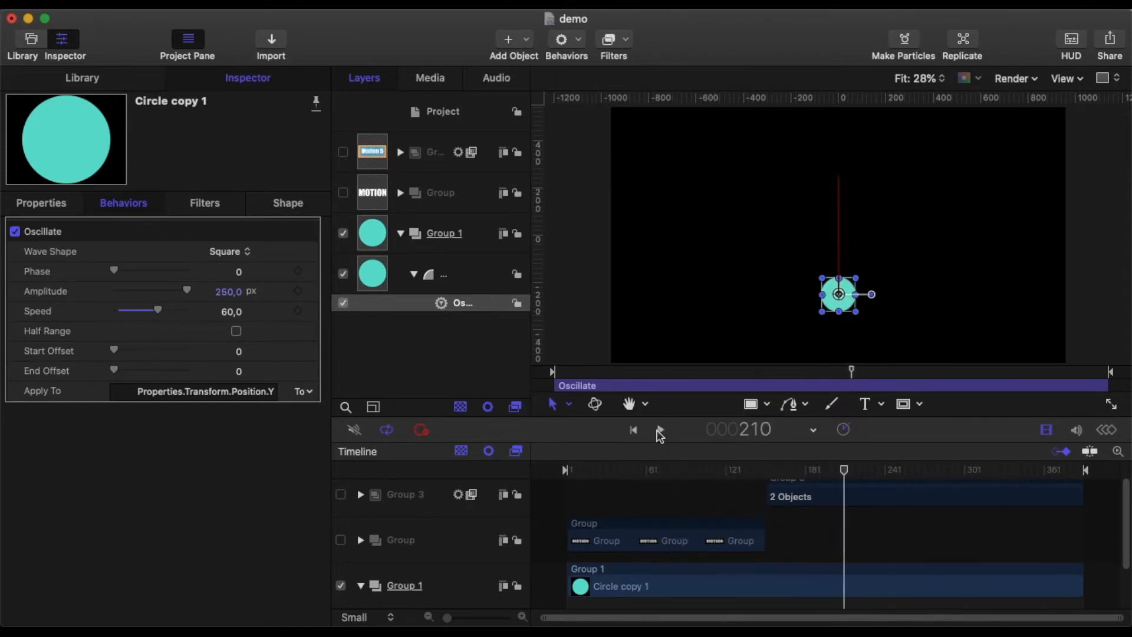
pyautogui.moveTo(837, 471); pyautogui.dragTo(523, 475)
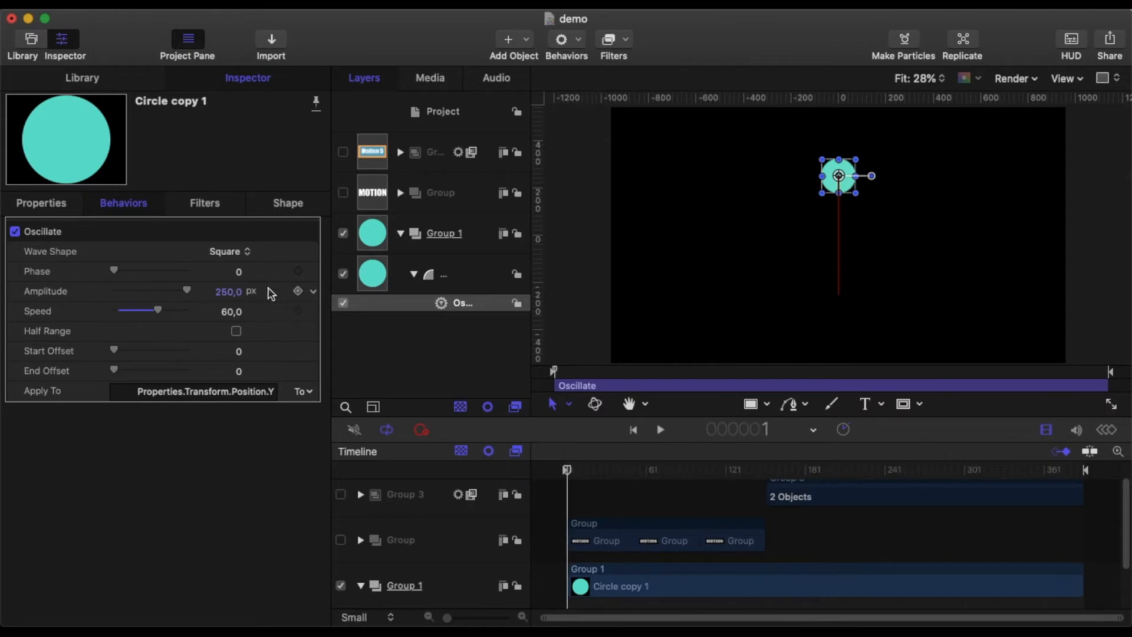
pyautogui.click(661, 432)
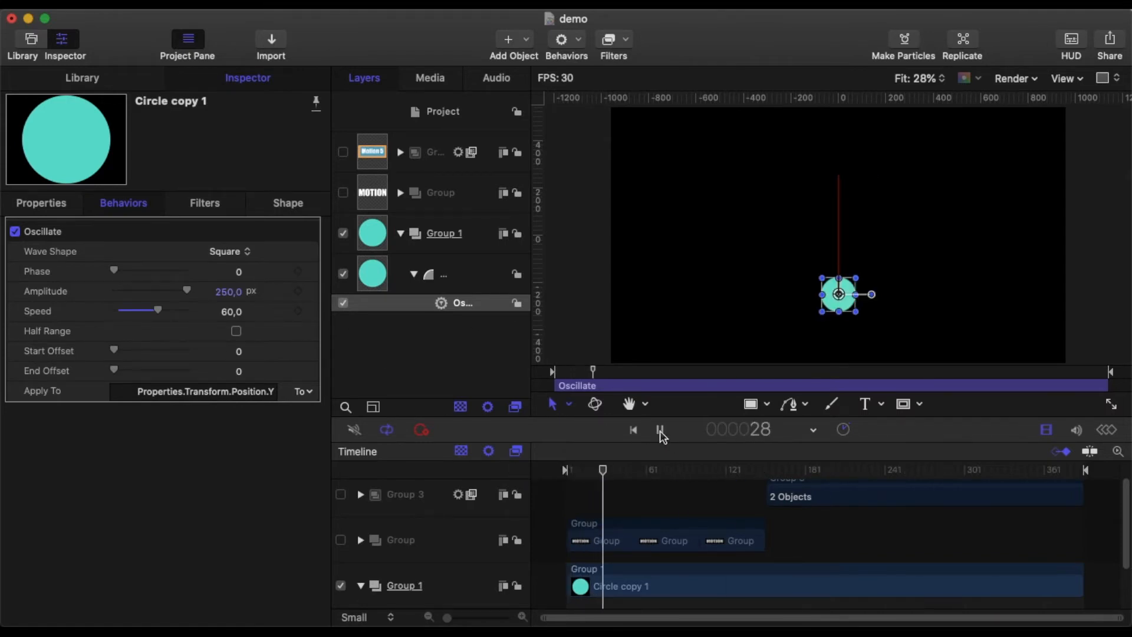
pyautogui.click(661, 432)
# Step: Change the wave shape to Sawtooth and preview the playback
pyautogui.click(230, 251)
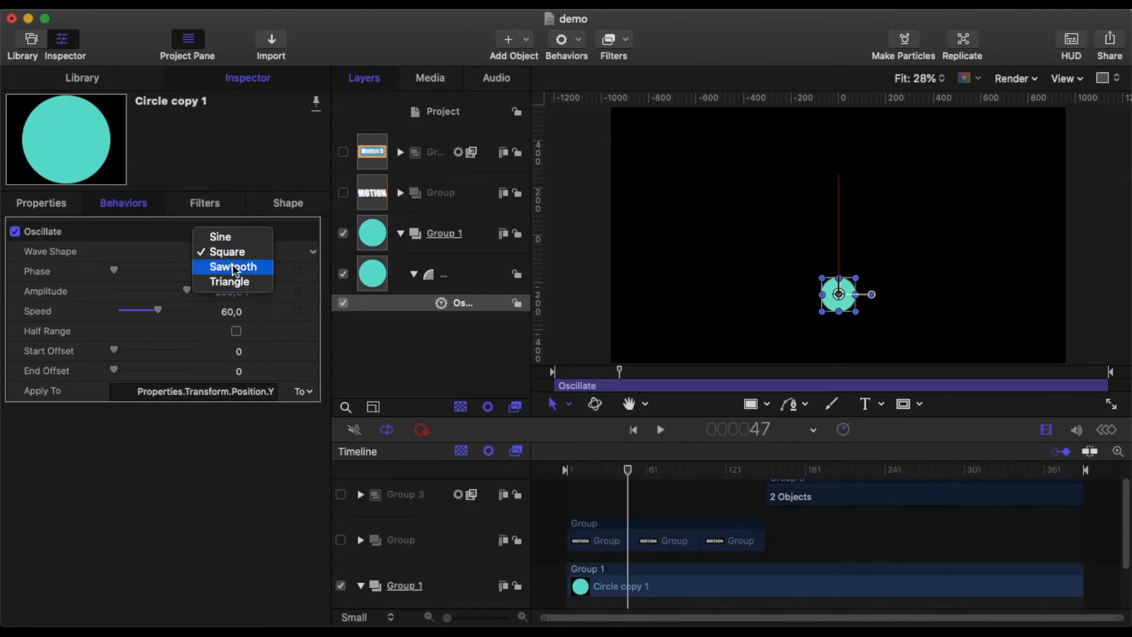
pyautogui.click(232, 266)
pyautogui.click(661, 431)
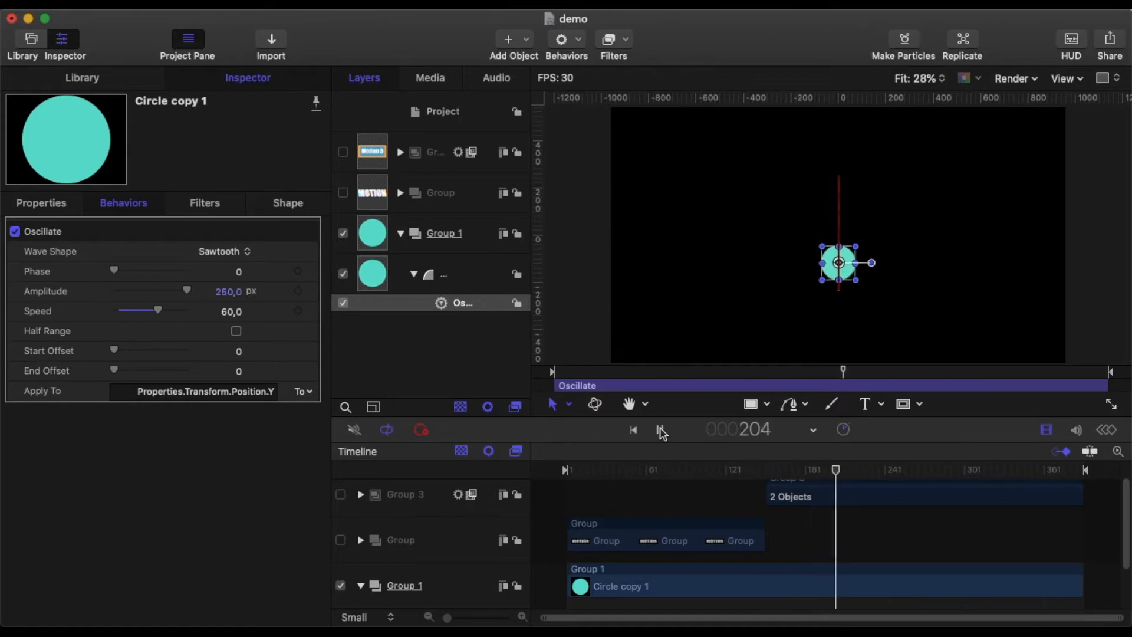
pyautogui.click(661, 432)
pyautogui.moveTo(865, 472); pyautogui.dragTo(394, 436)
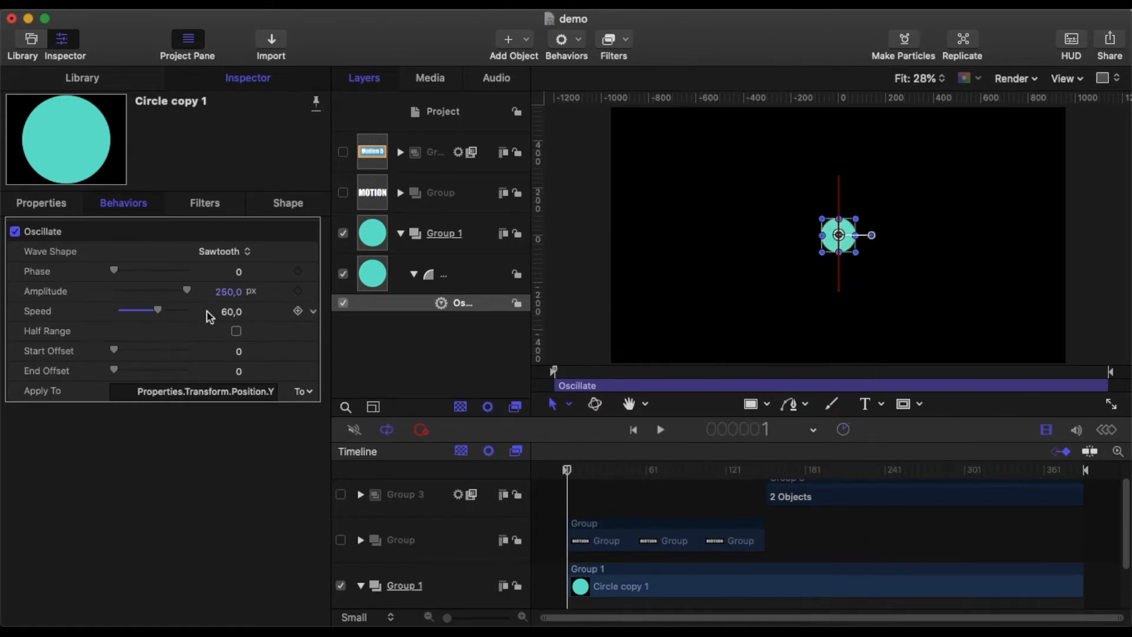
# Step: Change the wave shape to Triangle, preview it, and return to the start
pyautogui.click(224, 251)
pyautogui.click(220, 267)
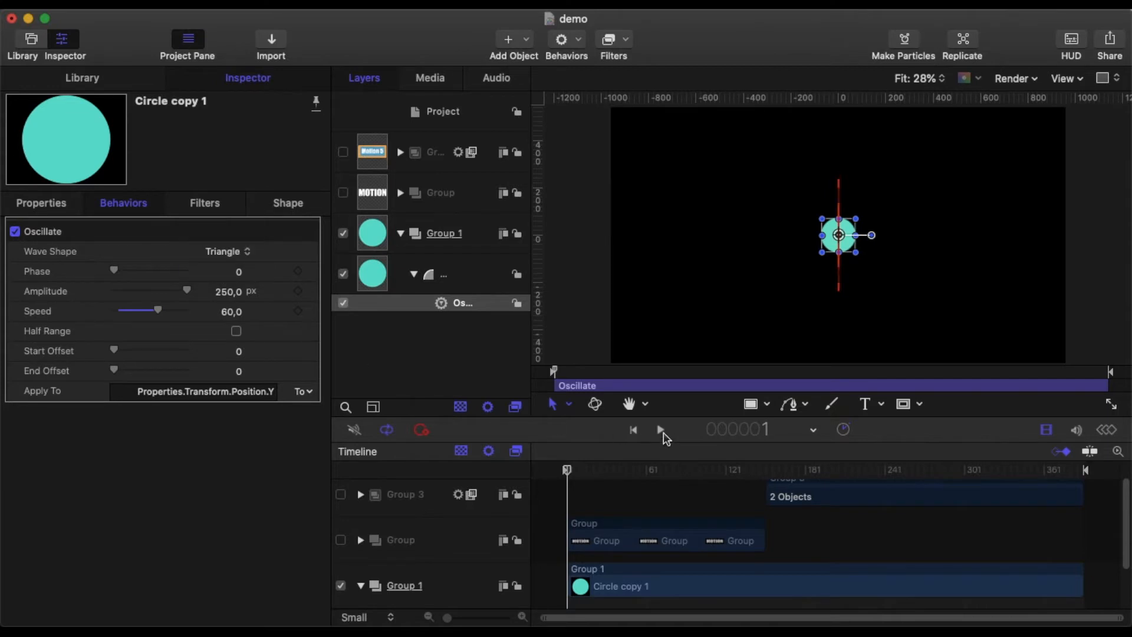
pyautogui.click(660, 430)
pyautogui.click(660, 429)
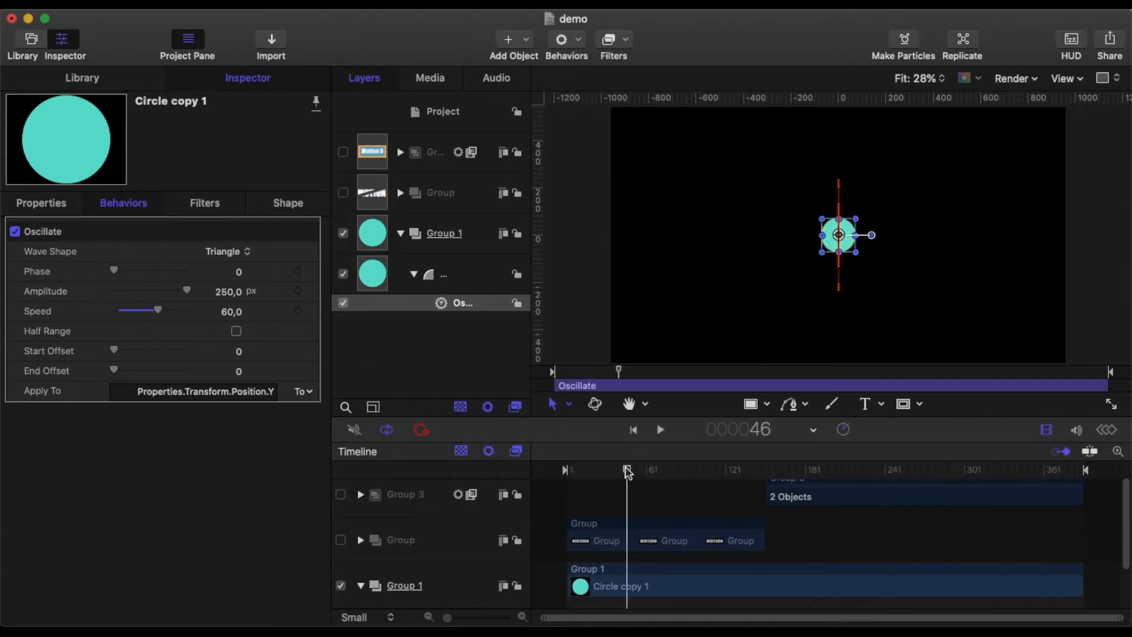
pyautogui.click(633, 430)
# Step: Switch the wave shape back to Sine and set the phase to 10
pyautogui.click(239, 253)
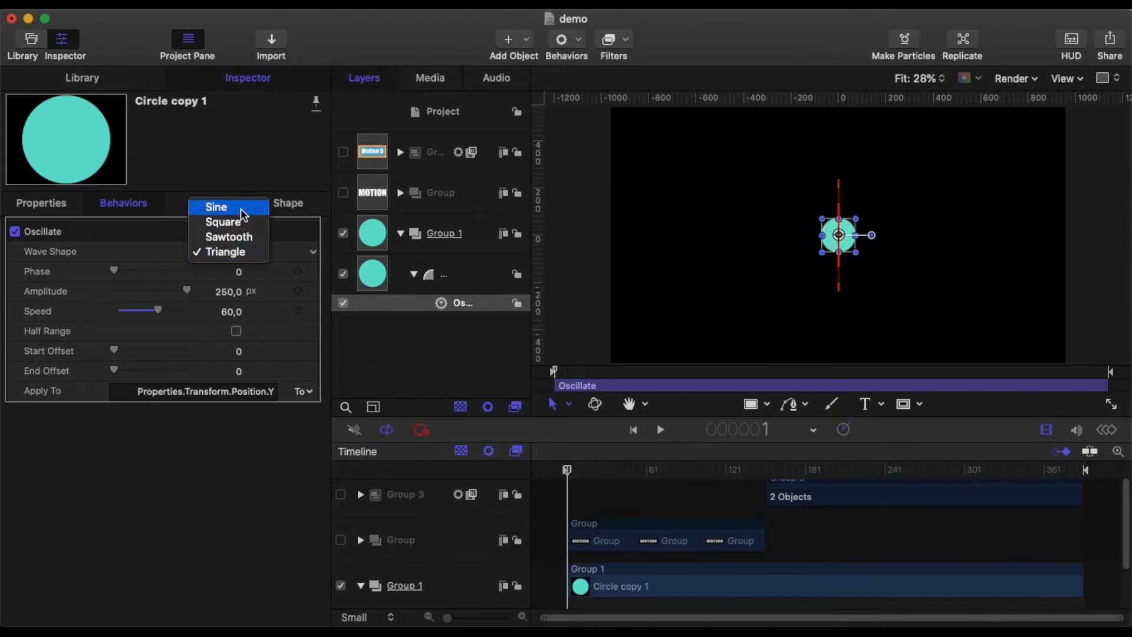
pyautogui.click(242, 208)
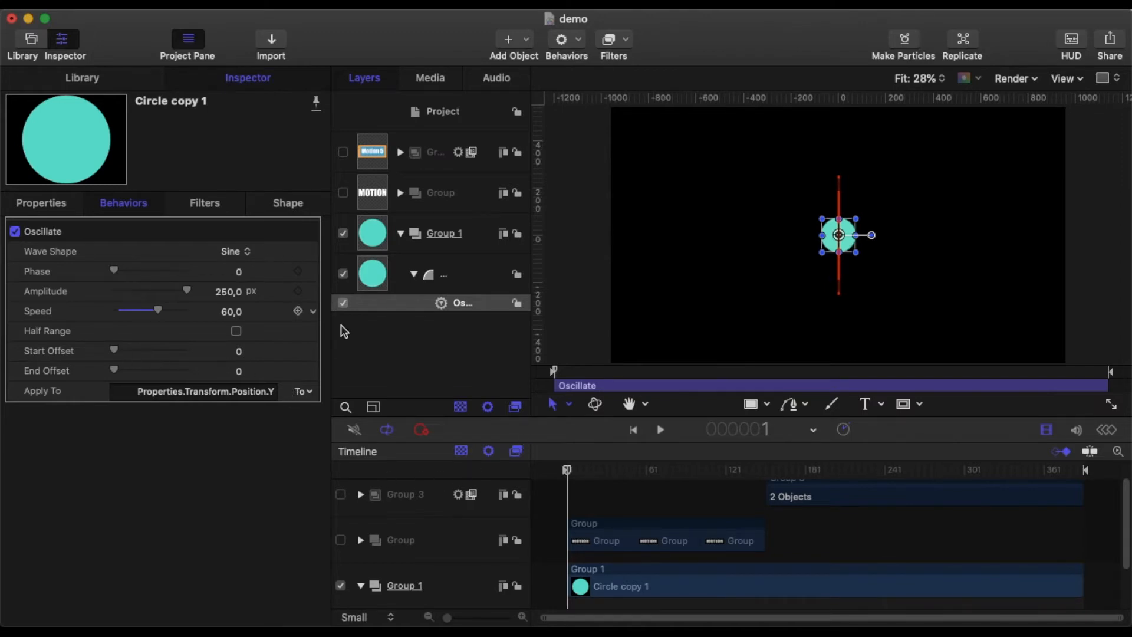
pyautogui.click(235, 271)
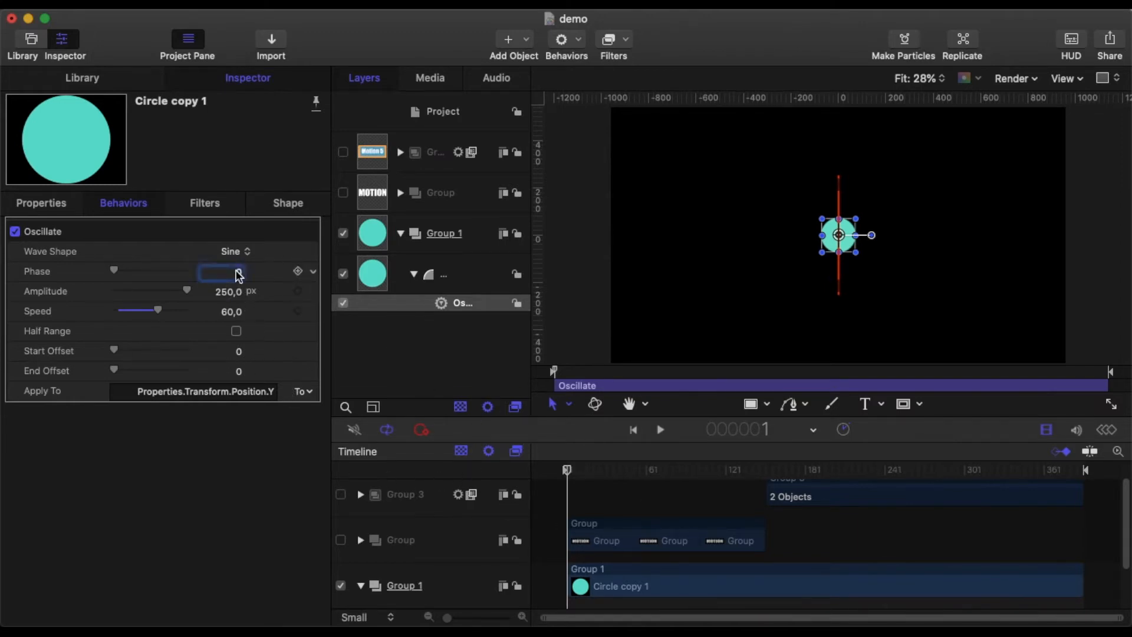
pyautogui.write('10')
pyautogui.press('Return')
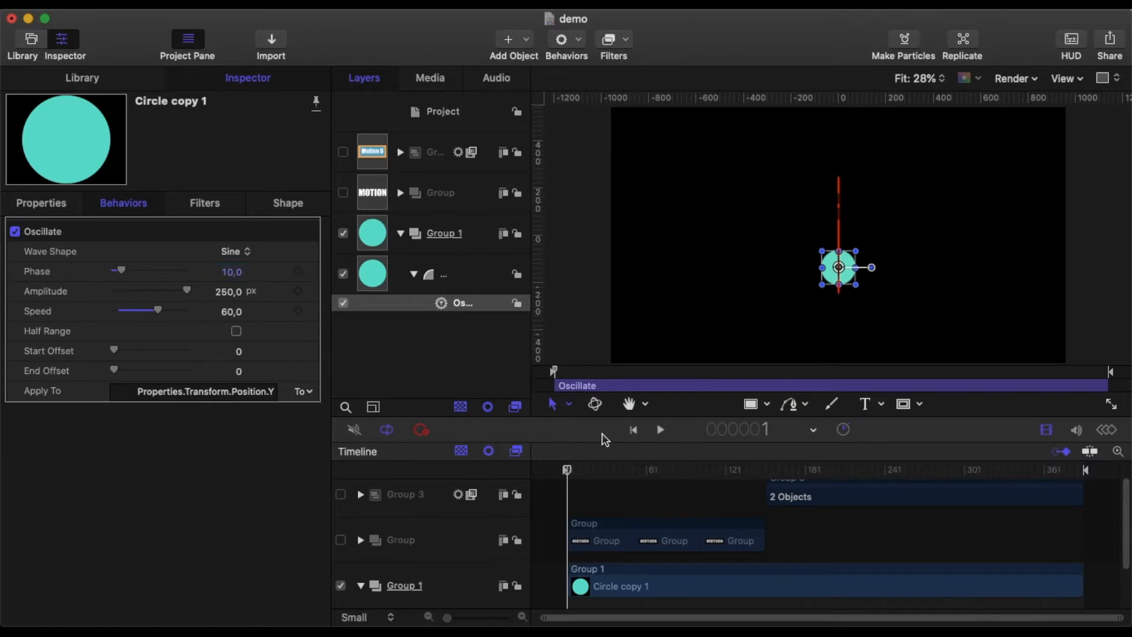
# Step: Play back the oscillation and return the playhead to the start
pyautogui.click(661, 430)
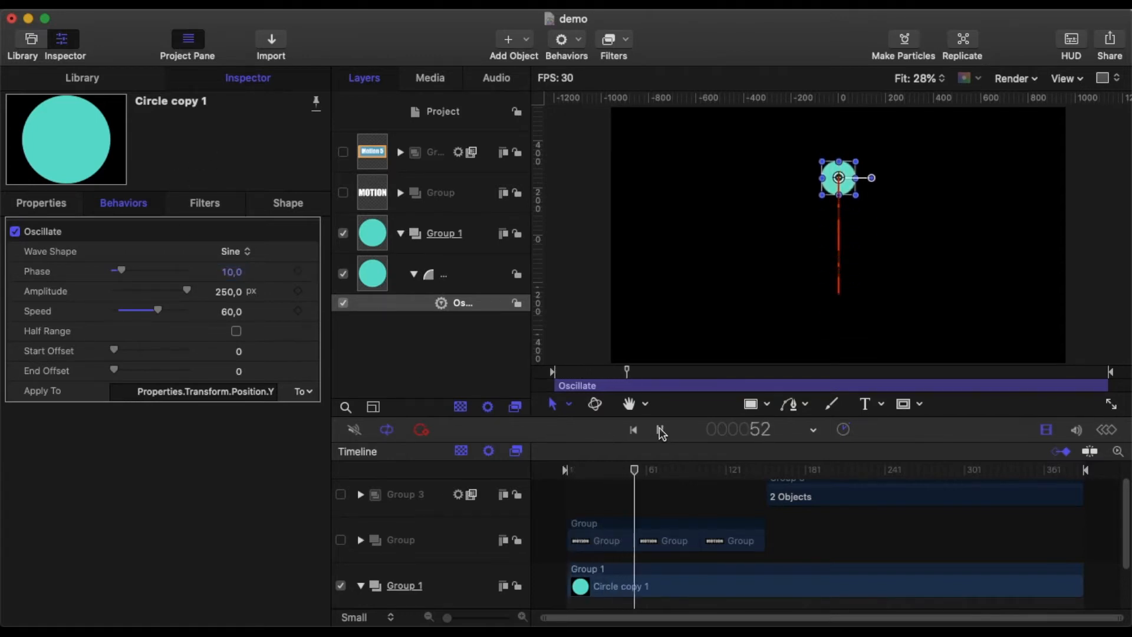
pyautogui.click(660, 430)
pyautogui.moveTo(651, 471); pyautogui.dragTo(508, 479)
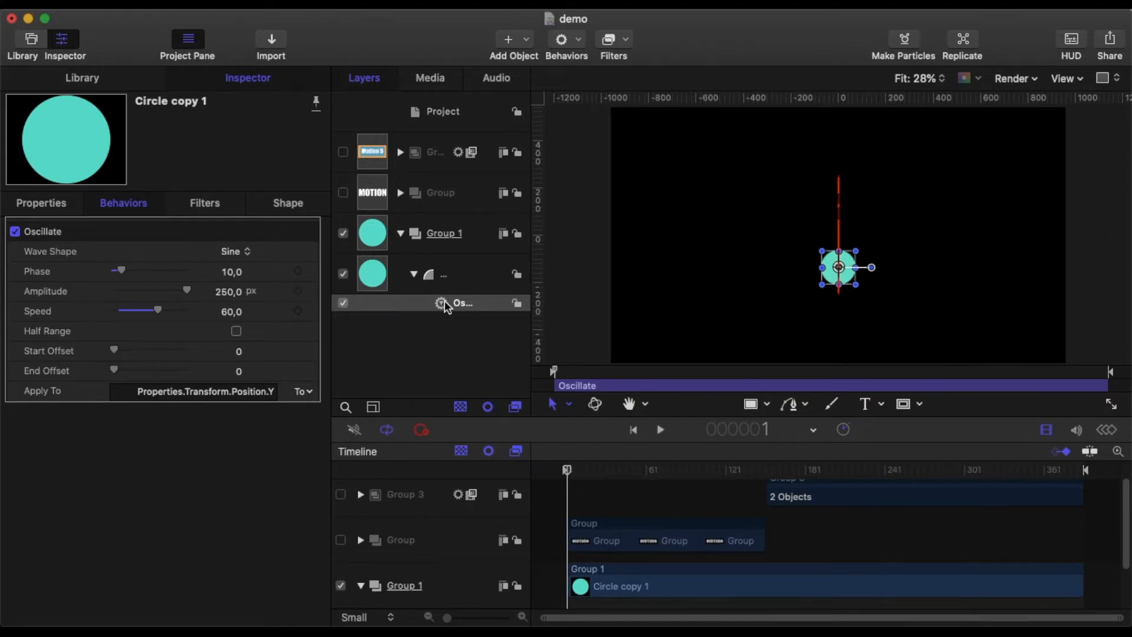
# Step: Duplicate the circle layer together with its Oscillate behavior
pyautogui.click(481, 280)
pyautogui.rightClick(481, 281)
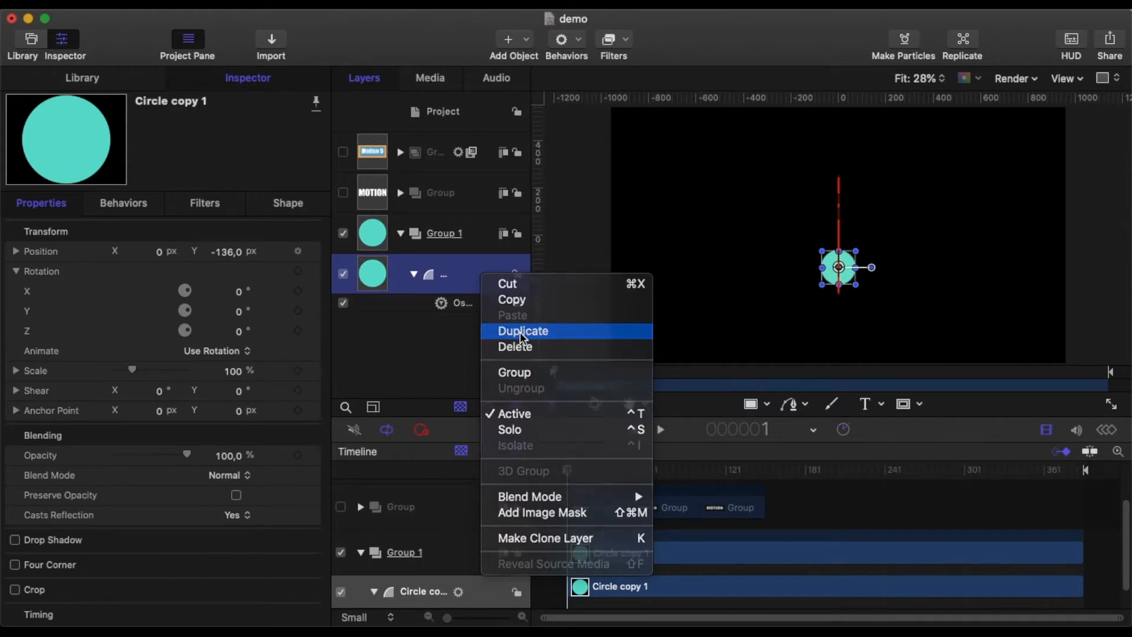
pyautogui.click(521, 328)
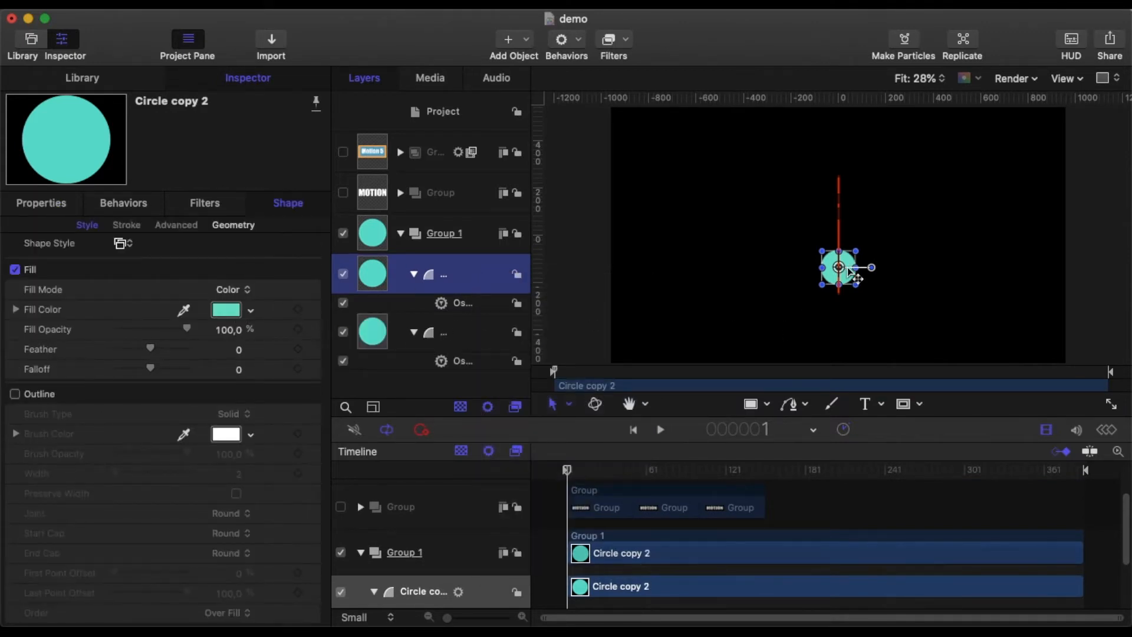
# Step: Move the copy to the right and the original circle to the left of the canvas, then play the animation
pyautogui.moveTo(850, 272); pyautogui.dragTo(949, 270)
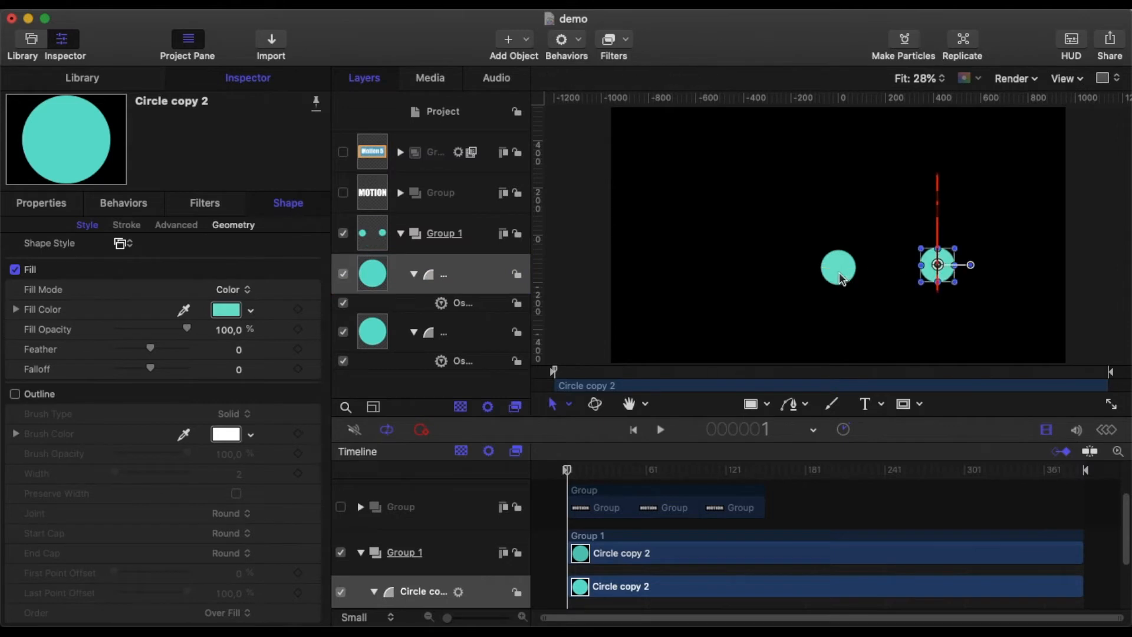
pyautogui.moveTo(842, 279); pyautogui.dragTo(745, 279)
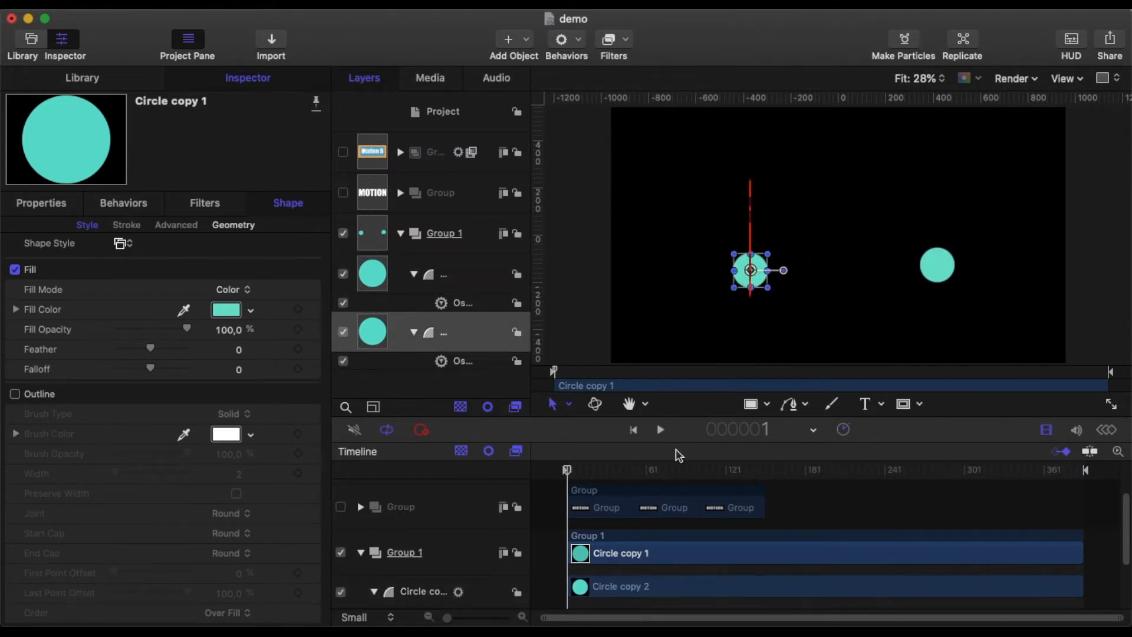
pyautogui.click(661, 430)
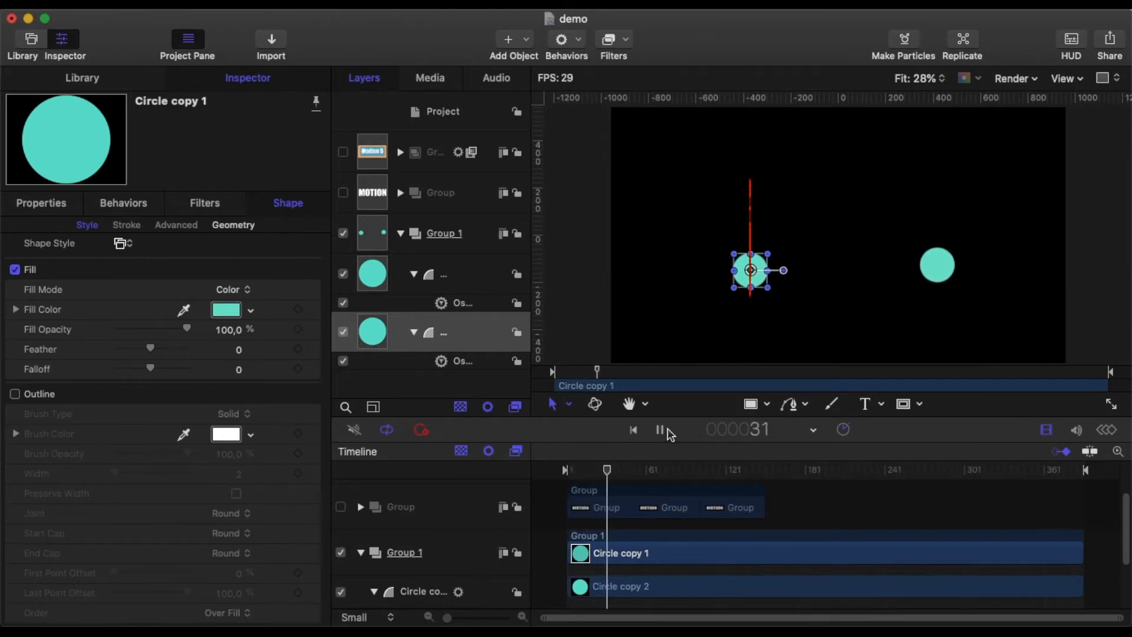
# Step: Stop playback and set the Phase of the left circle's Oscillate behavior to 0
pyautogui.press('space')
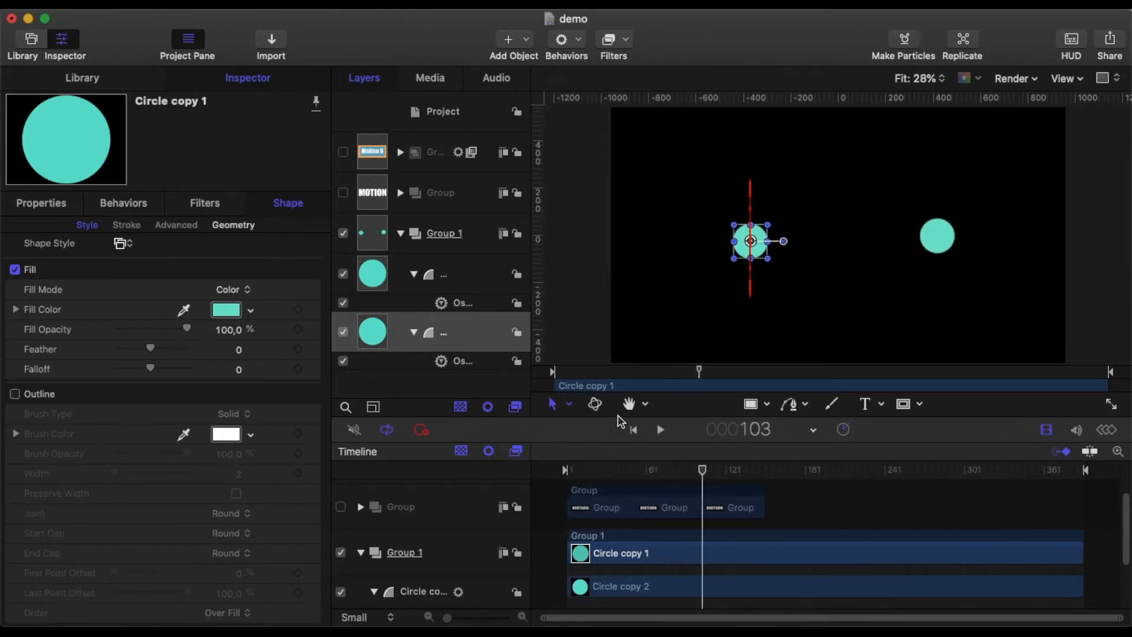
pyautogui.click(478, 306)
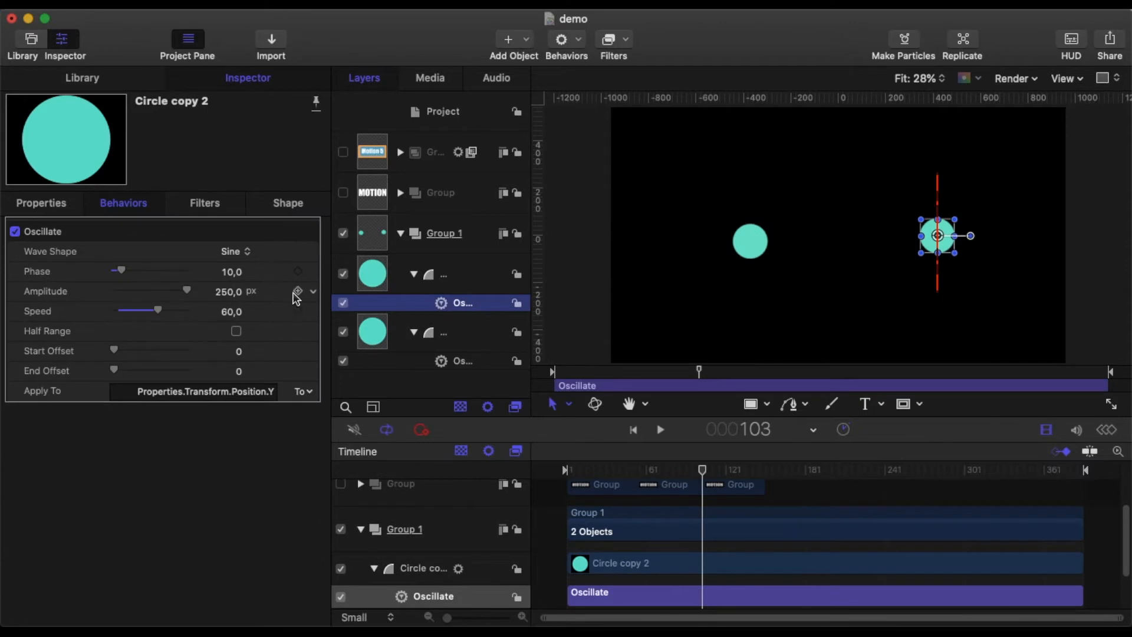
pyautogui.click(481, 360)
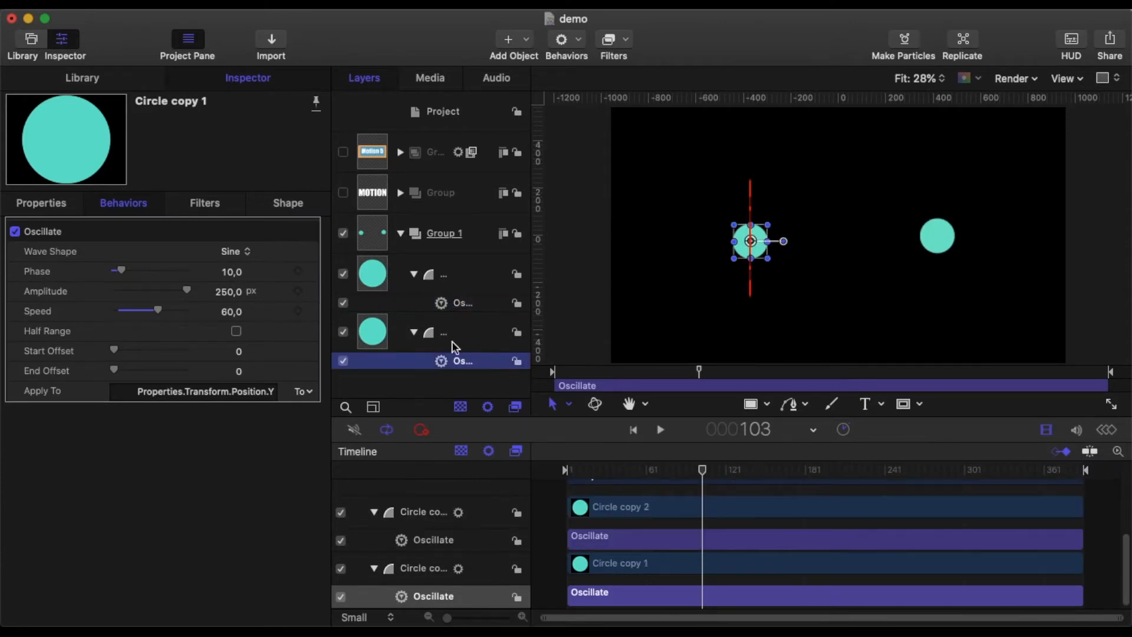
pyautogui.click(232, 270)
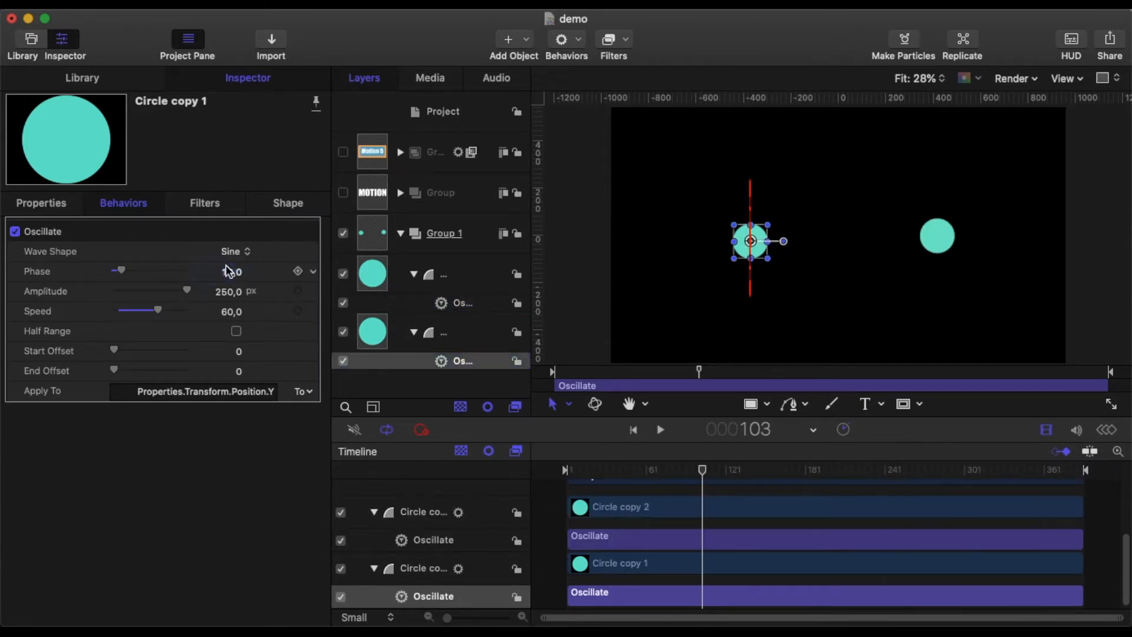
pyautogui.write('0')
pyautogui.press('Return')
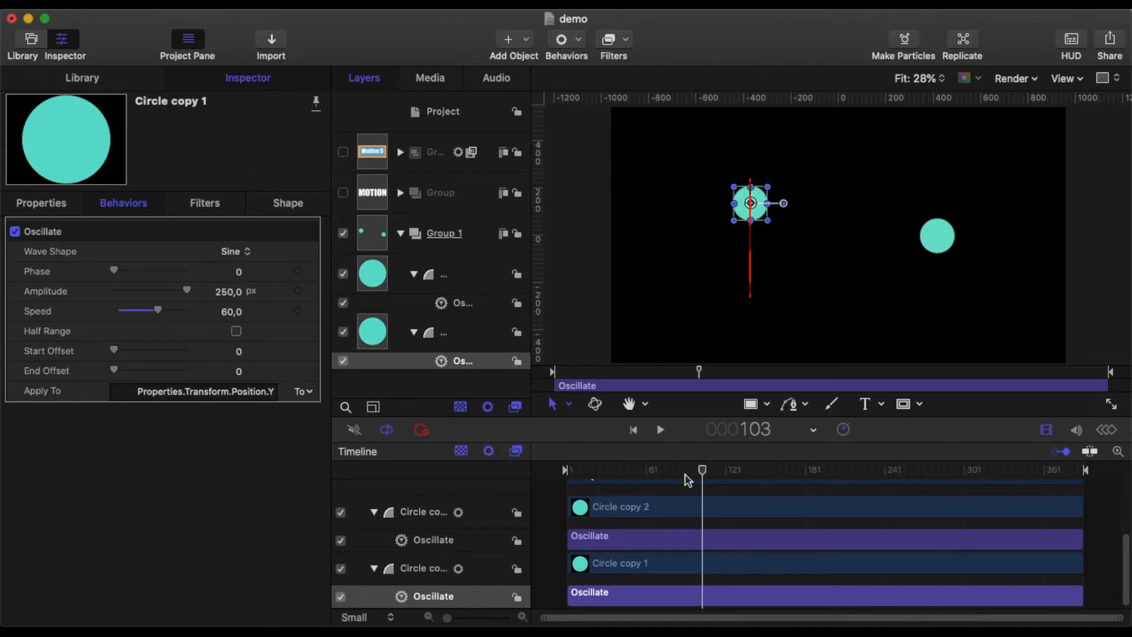
# Step: Play back both circles' oscillation from the start, then bring the playhead back to the first frame
pyautogui.moveTo(702, 472); pyautogui.dragTo(550, 493)
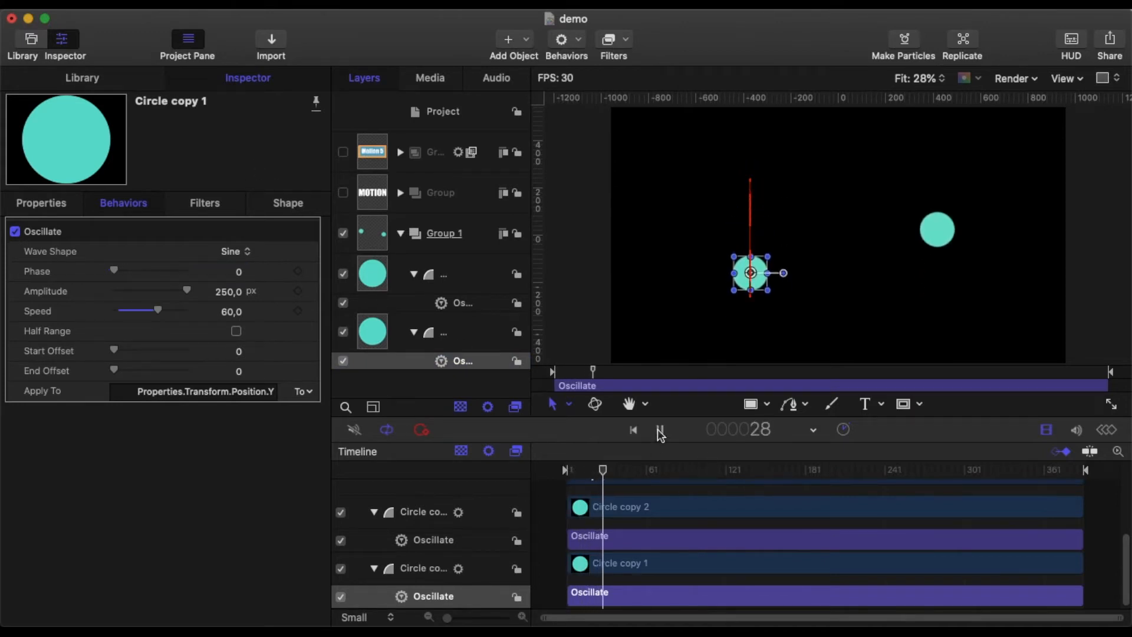
pyautogui.click(551, 517)
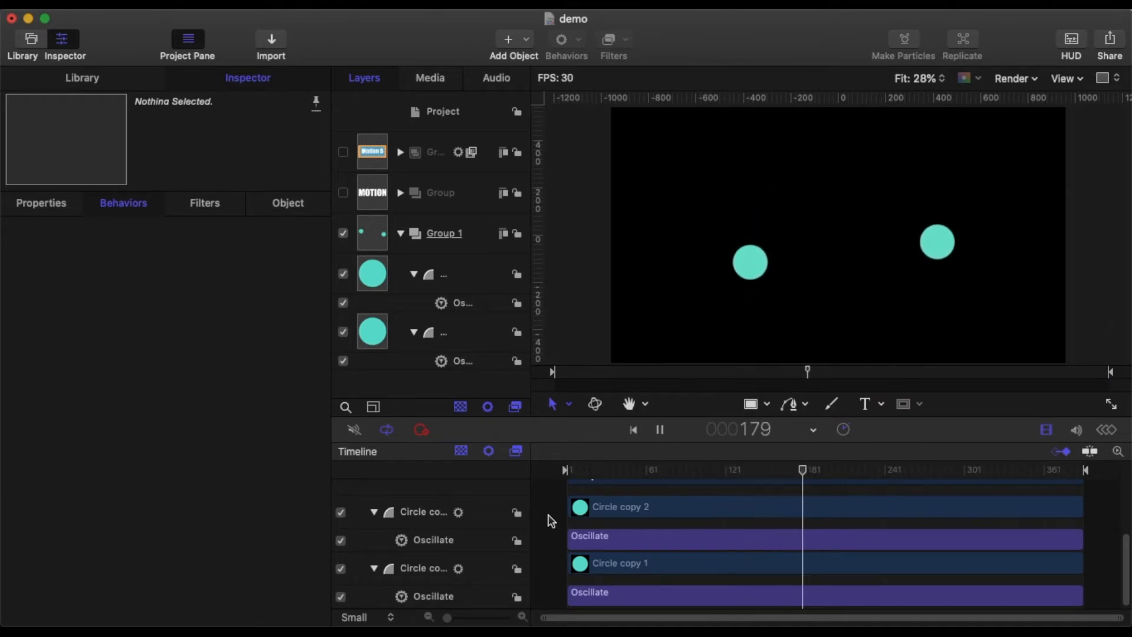
pyautogui.click(659, 429)
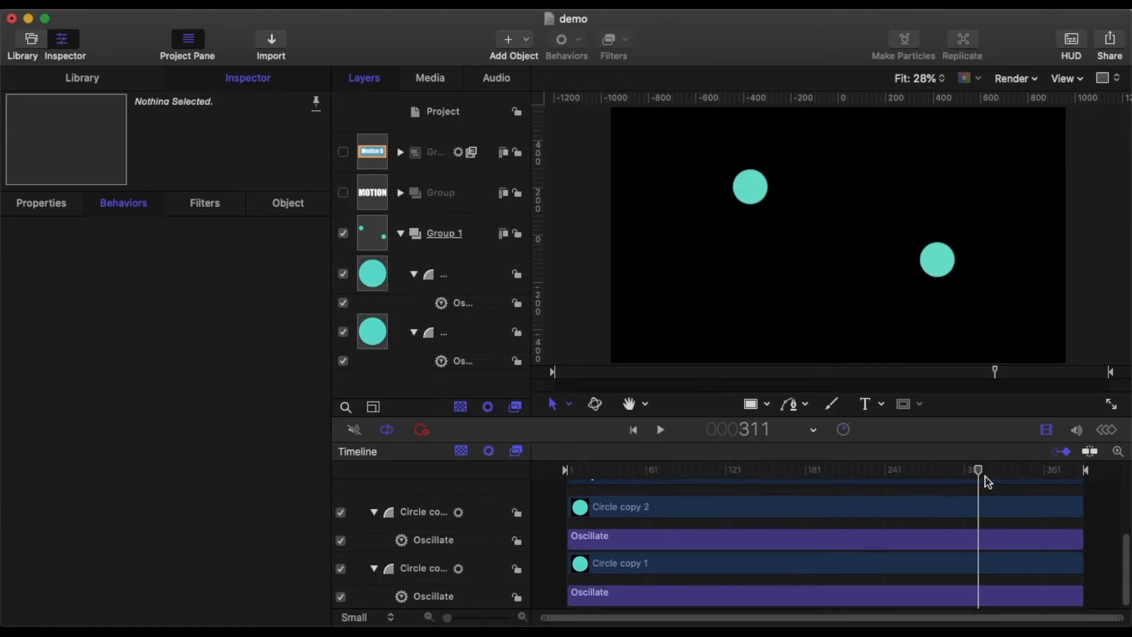
pyautogui.moveTo(980, 471); pyautogui.dragTo(430, 474)
# Step: Apply the left circle's Oscillate behavior to Properties > Blending > Opacity instead of Position Y
pyautogui.click(457, 362)
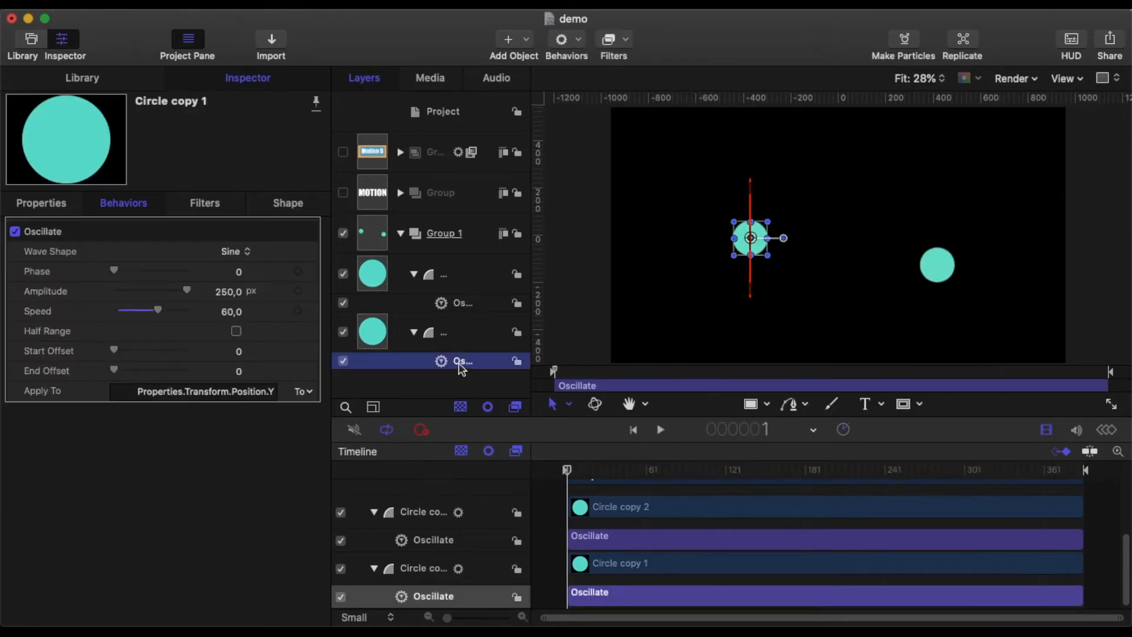
pyautogui.click(306, 394)
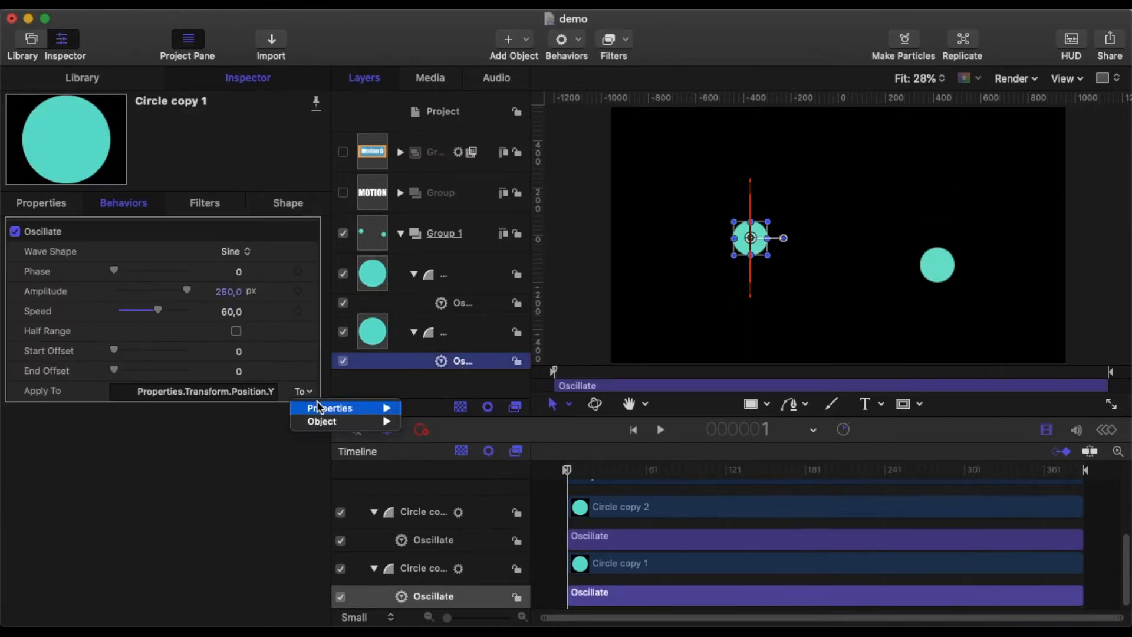
pyautogui.moveTo(353, 408)
pyautogui.moveTo(459, 421)
pyautogui.click(550, 422)
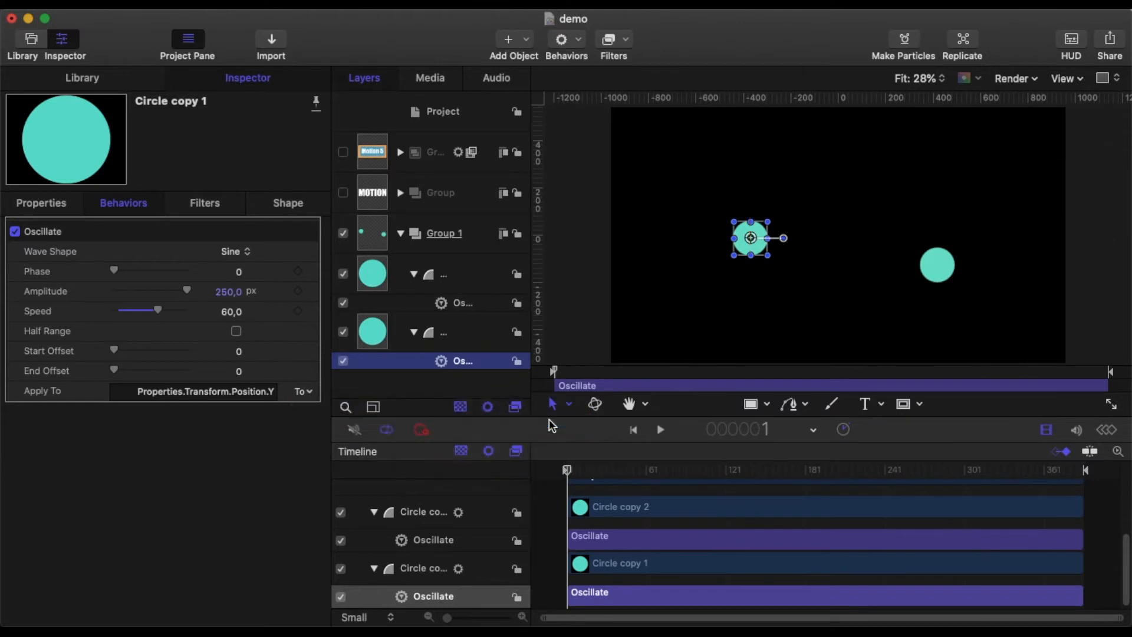
# Step: Apply the right circle's Oscillate behavior to Blending Opacity and switch its wave shape to Square
pyautogui.click(467, 306)
pyautogui.click(302, 393)
pyautogui.moveTo(336, 408)
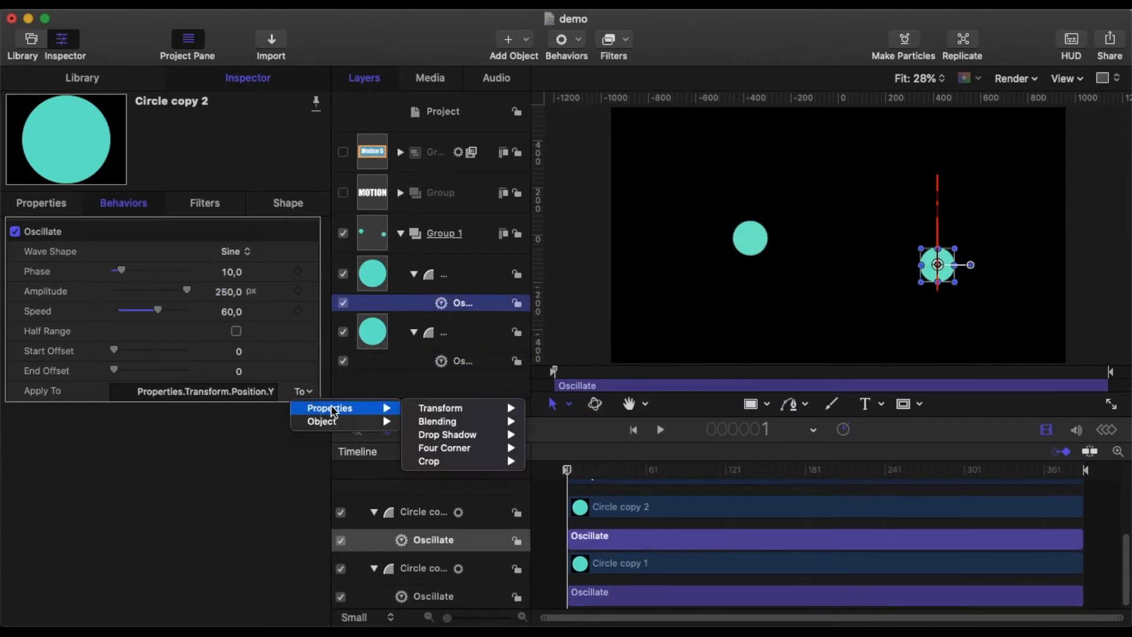
pyautogui.moveTo(507, 422)
pyautogui.click(554, 422)
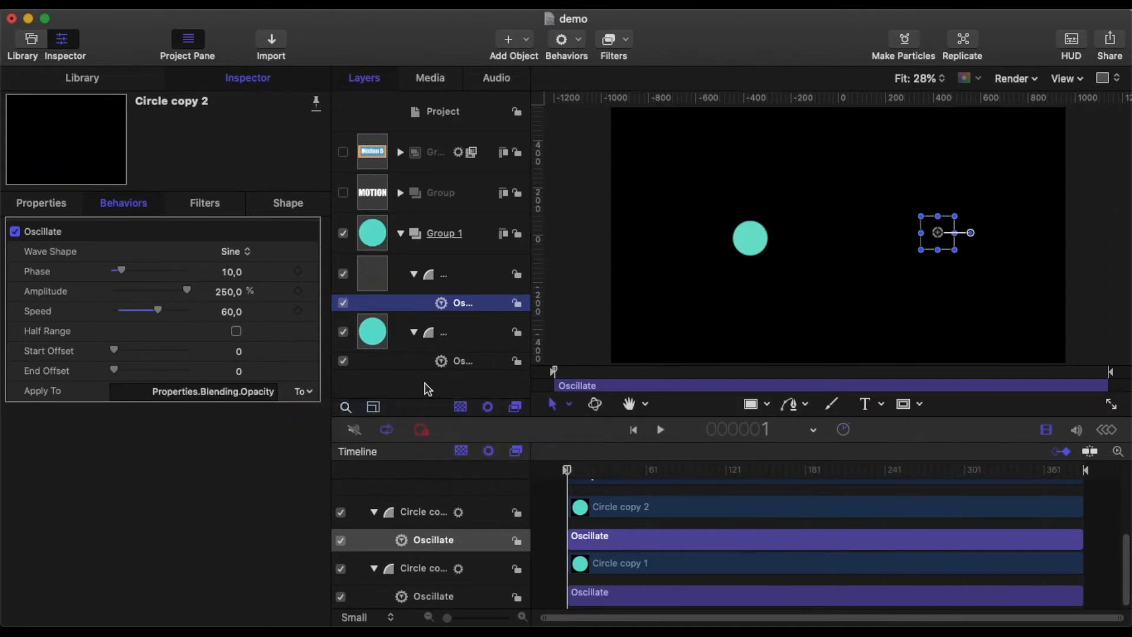
pyautogui.click(242, 252)
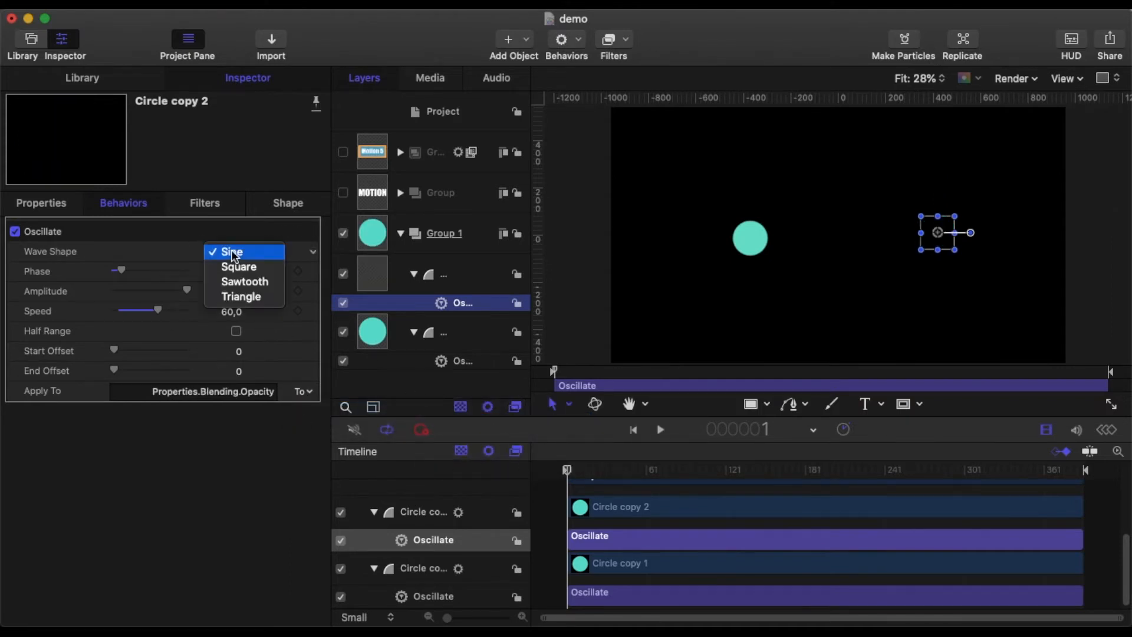
pyautogui.click(241, 264)
# Step: Play the animation to review the opacity oscillations, then pause it
pyautogui.click(660, 429)
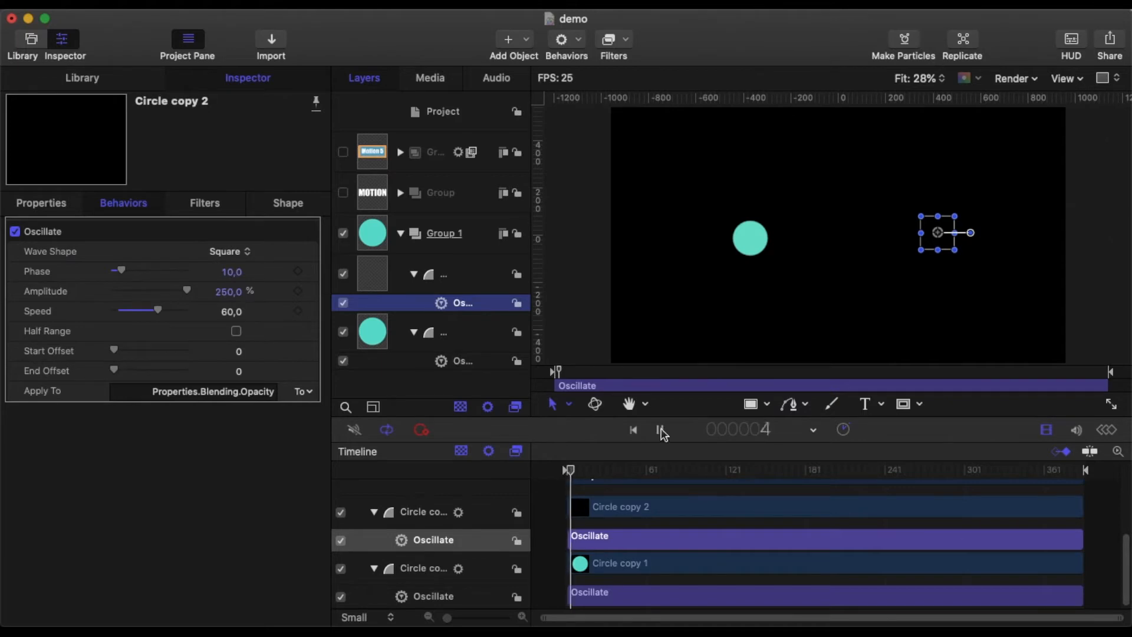
pyautogui.click(561, 511)
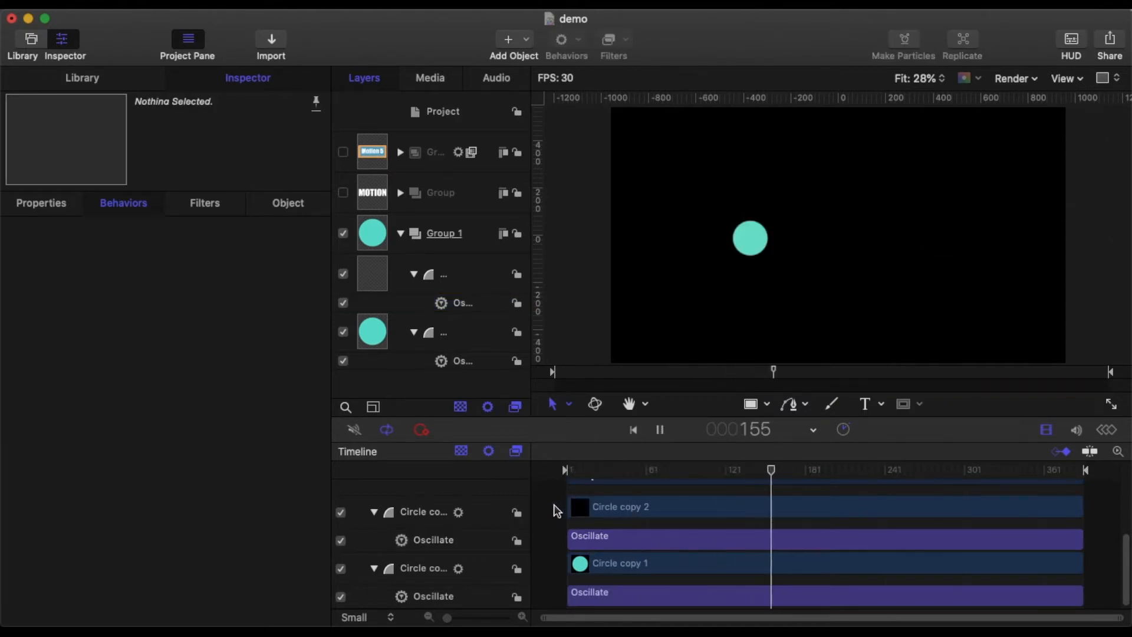
pyautogui.click(660, 430)
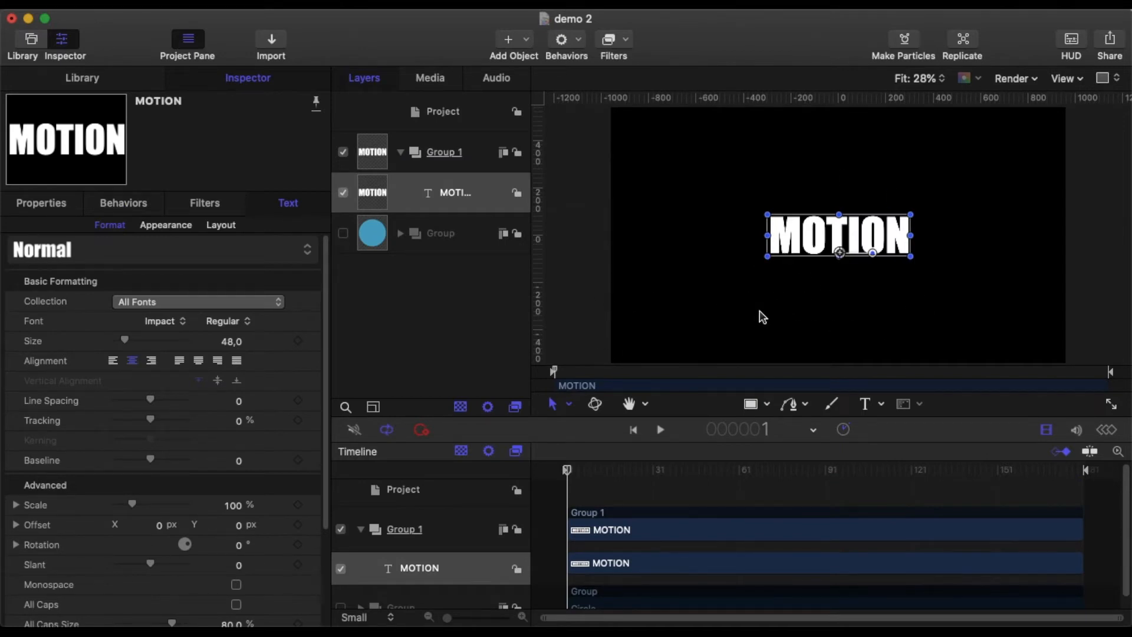
# Step: Draw a triangular Bezier mask on Group 1 with corners at about (-404, 133), (404, 144) and (-399, -144) over the MOTION text
pyautogui.click(66, 206)
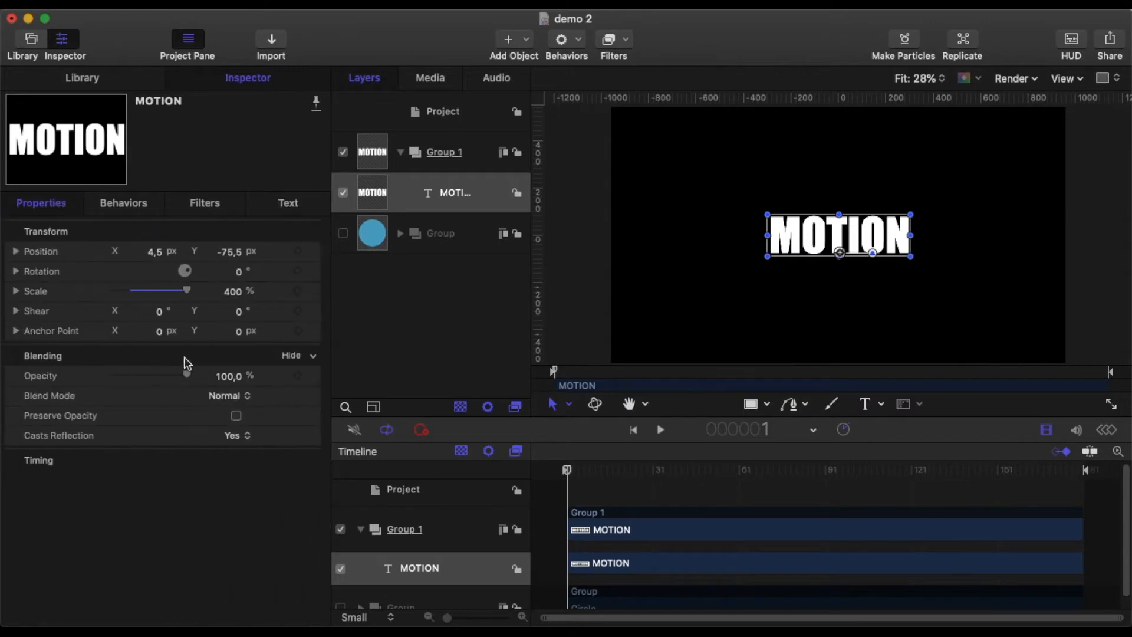
pyautogui.click(273, 205)
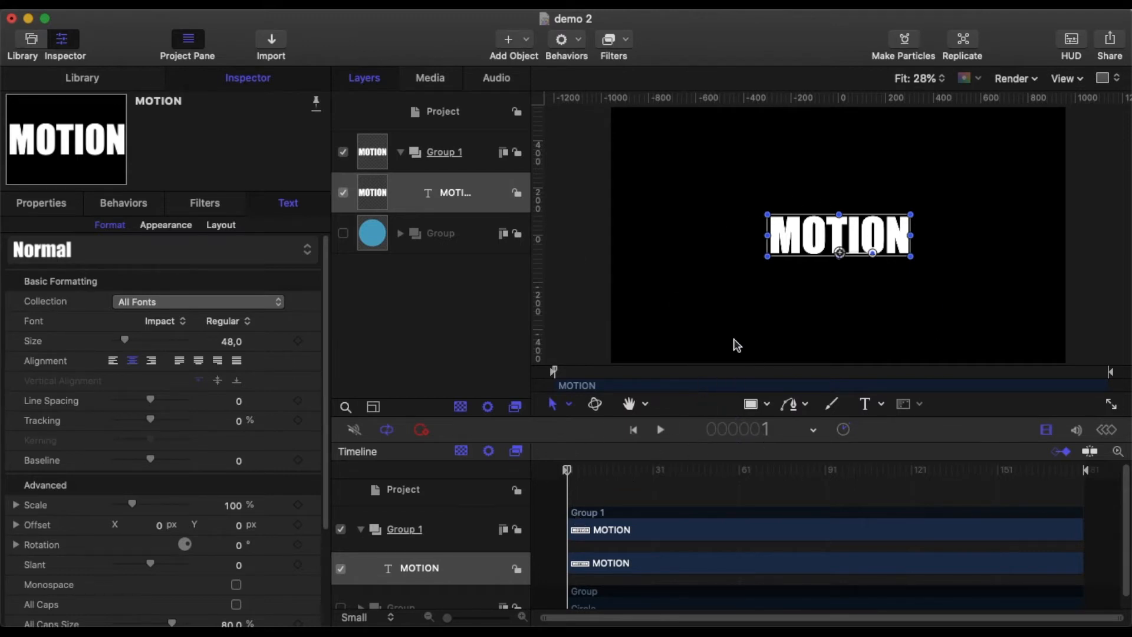
pyautogui.scroll(5, 736, 344)
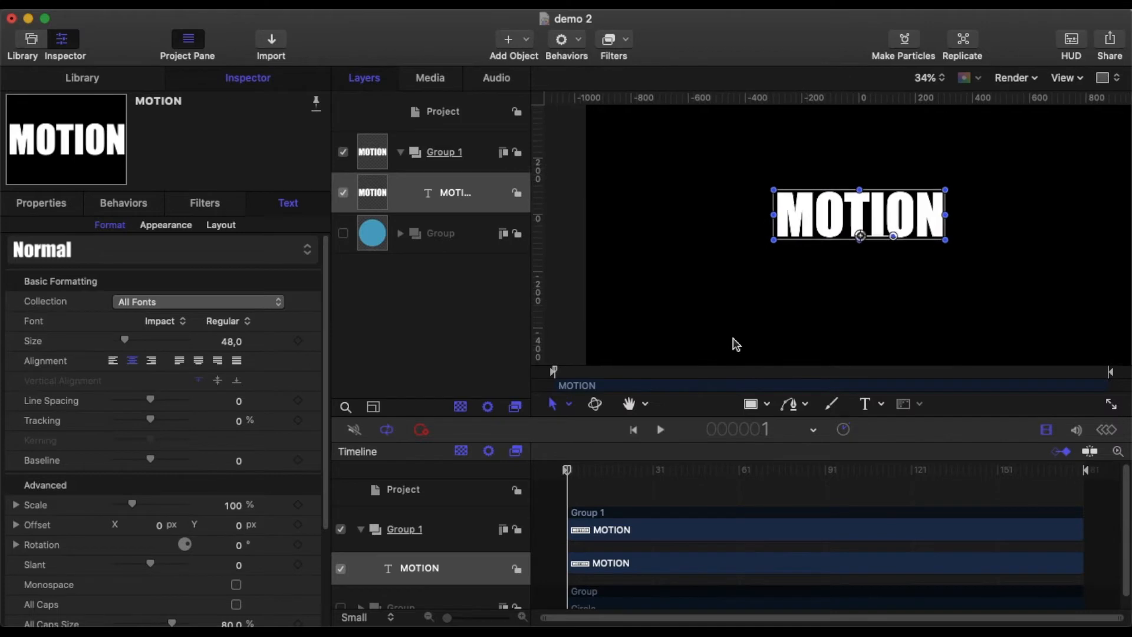
pyautogui.hscroll(3, 735, 344)
pyautogui.scroll(3, 736, 343)
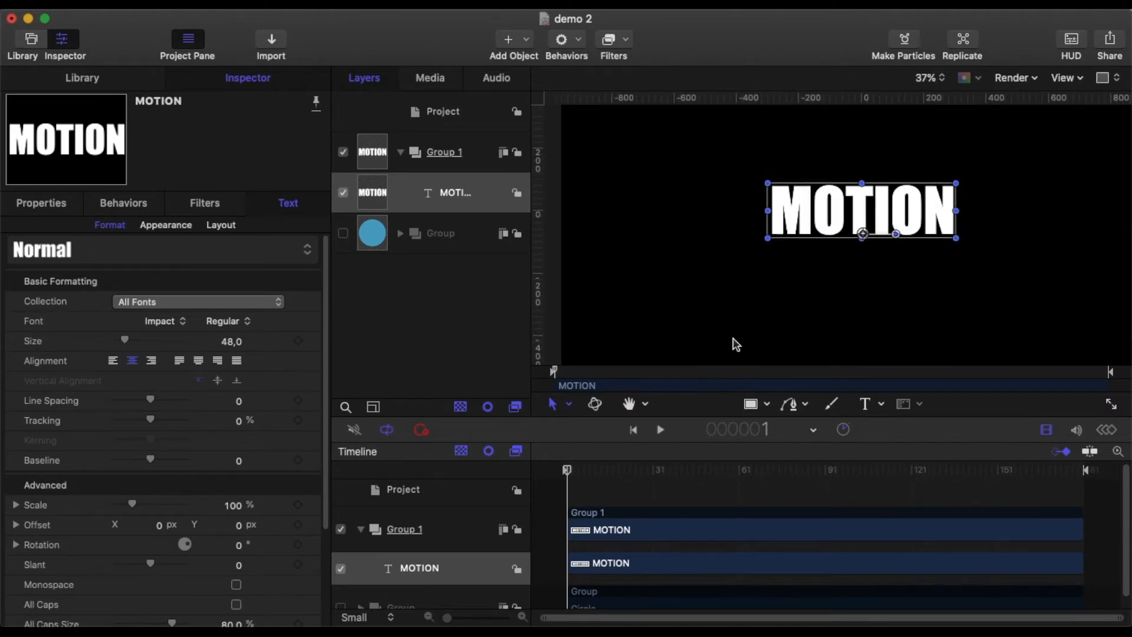
pyautogui.hscroll(1, 735, 343)
pyautogui.scroll(1, 735, 344)
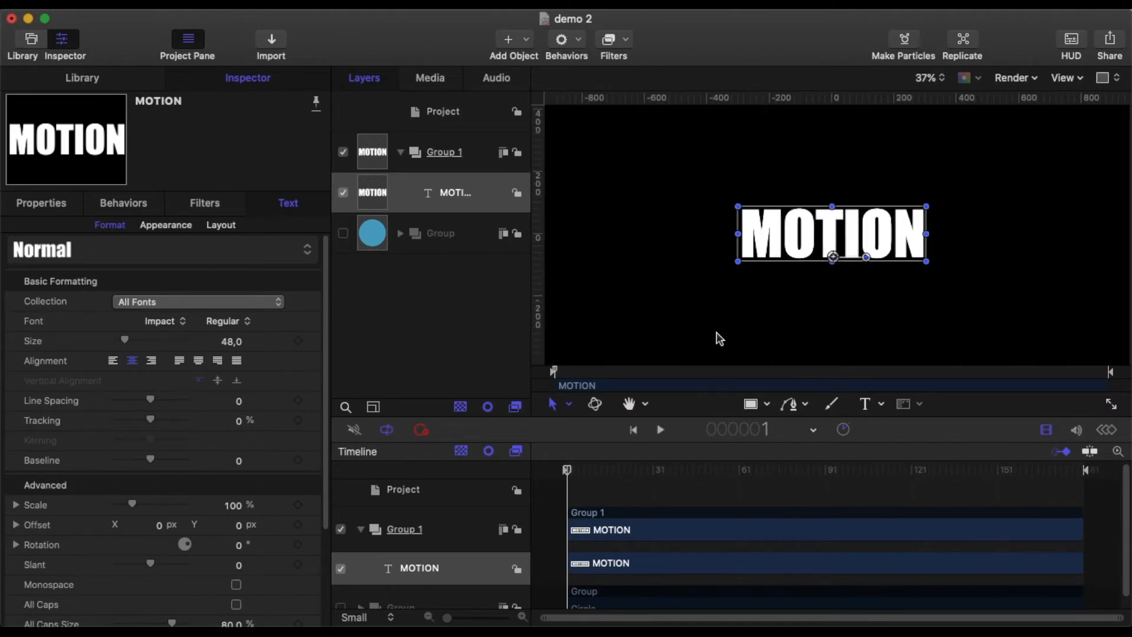
pyautogui.click(482, 164)
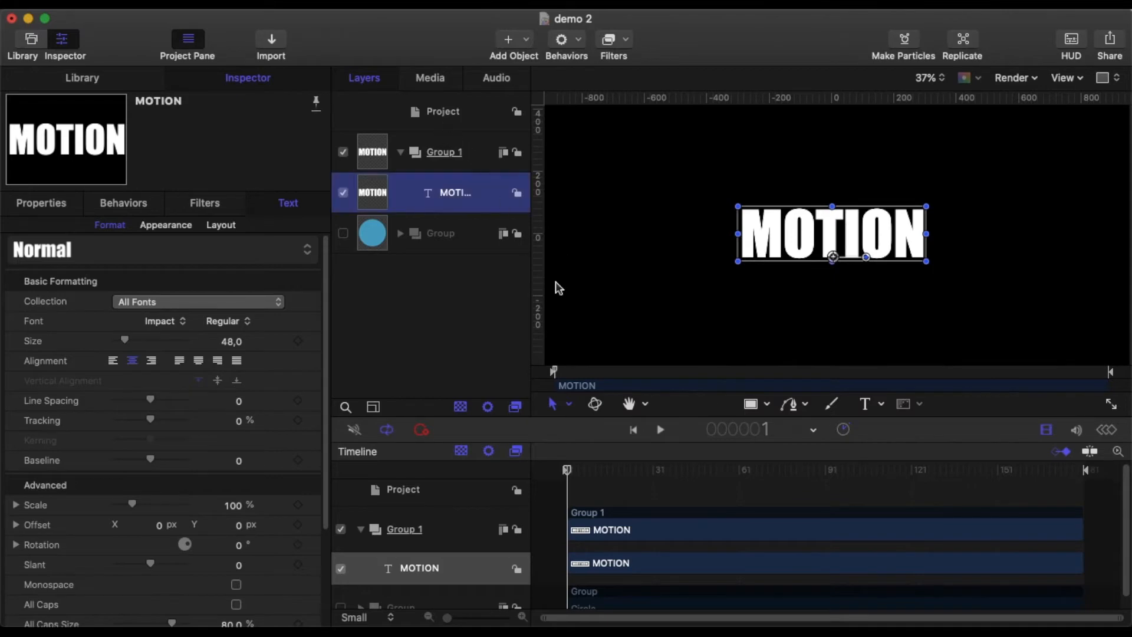
pyautogui.click(443, 155)
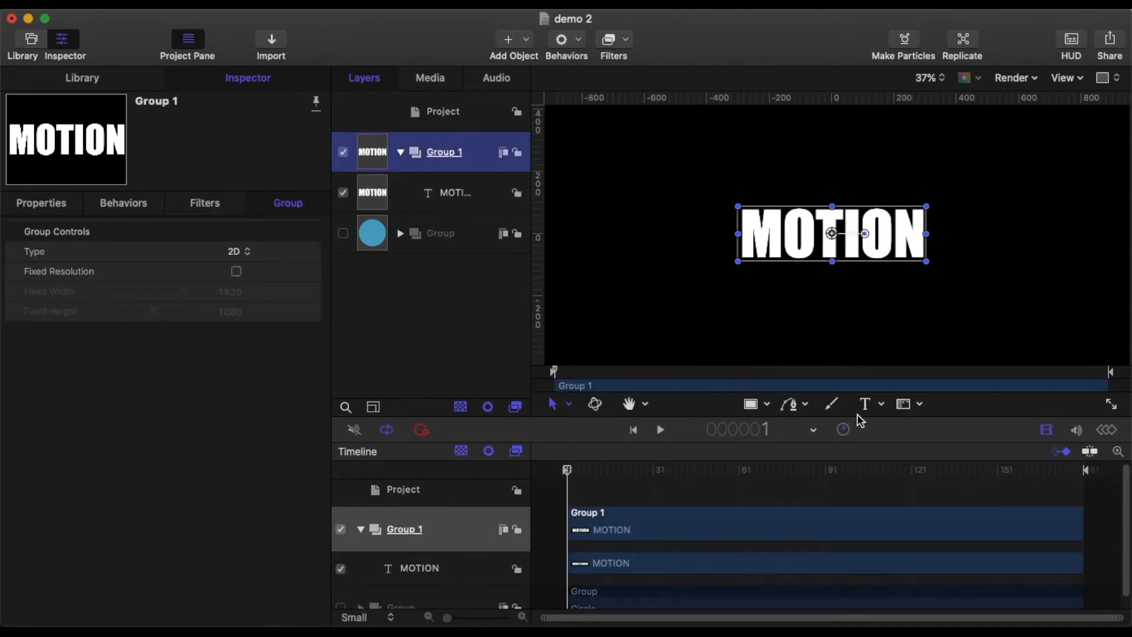
pyautogui.click(917, 404)
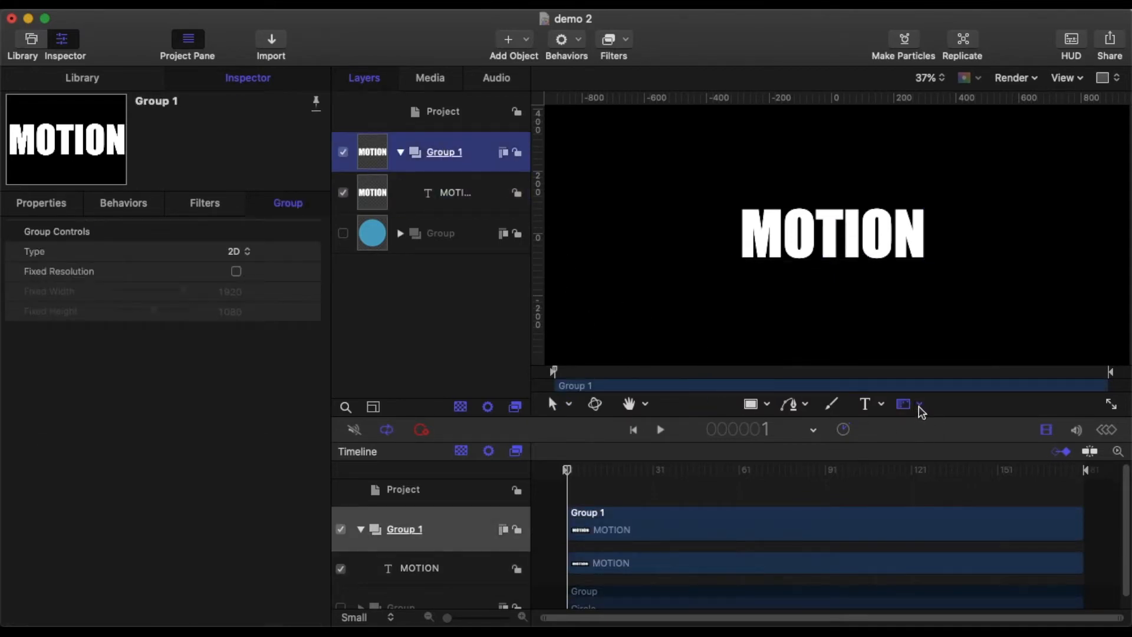
pyautogui.click(918, 405)
pyautogui.click(937, 502)
pyautogui.click(707, 186)
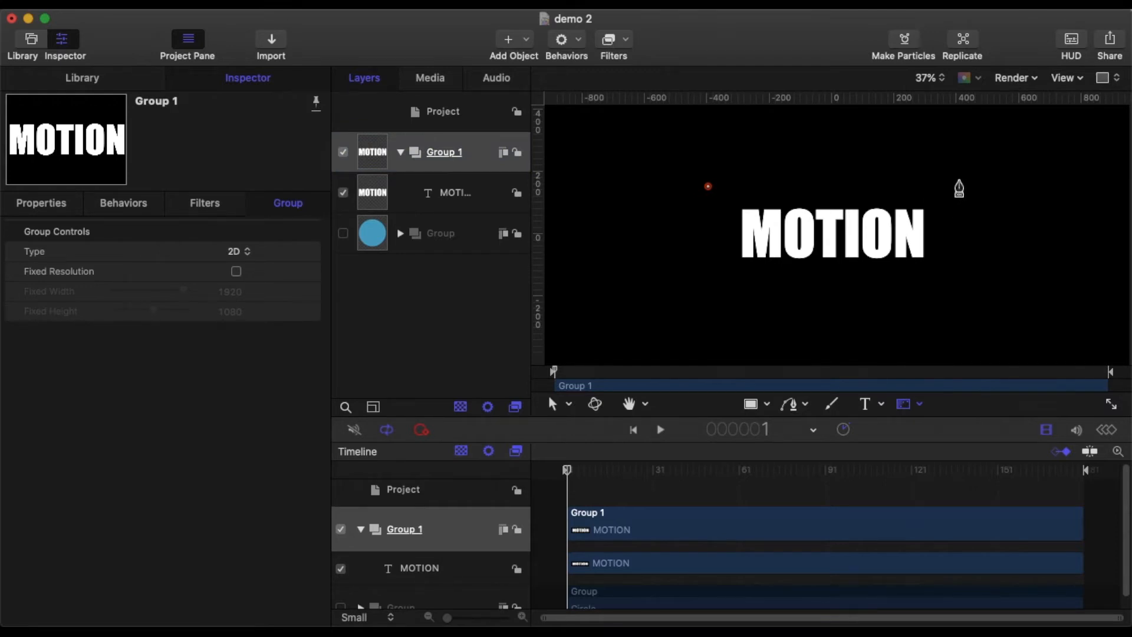
pyautogui.click(959, 180)
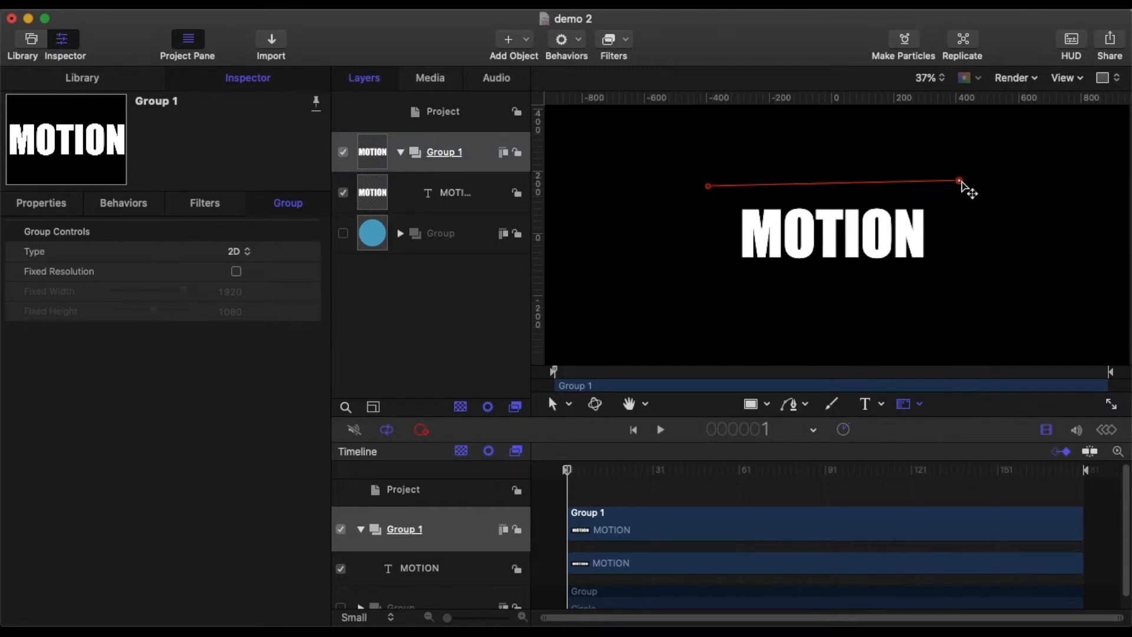
pyautogui.moveTo(959, 180); pyautogui.dragTo(959, 182)
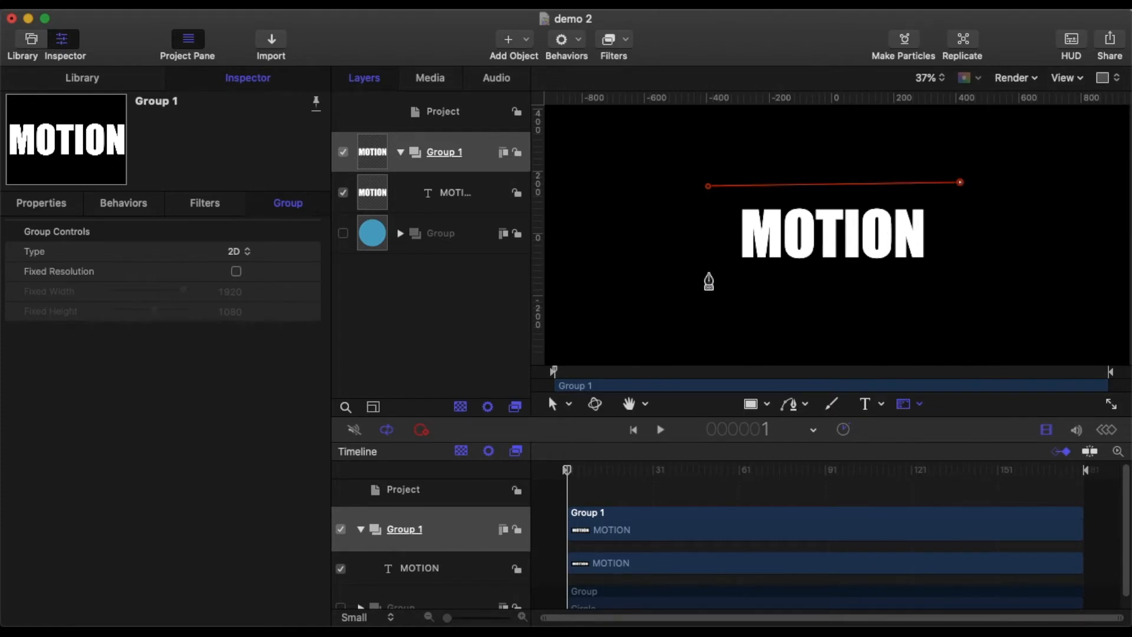
pyautogui.click(708, 272)
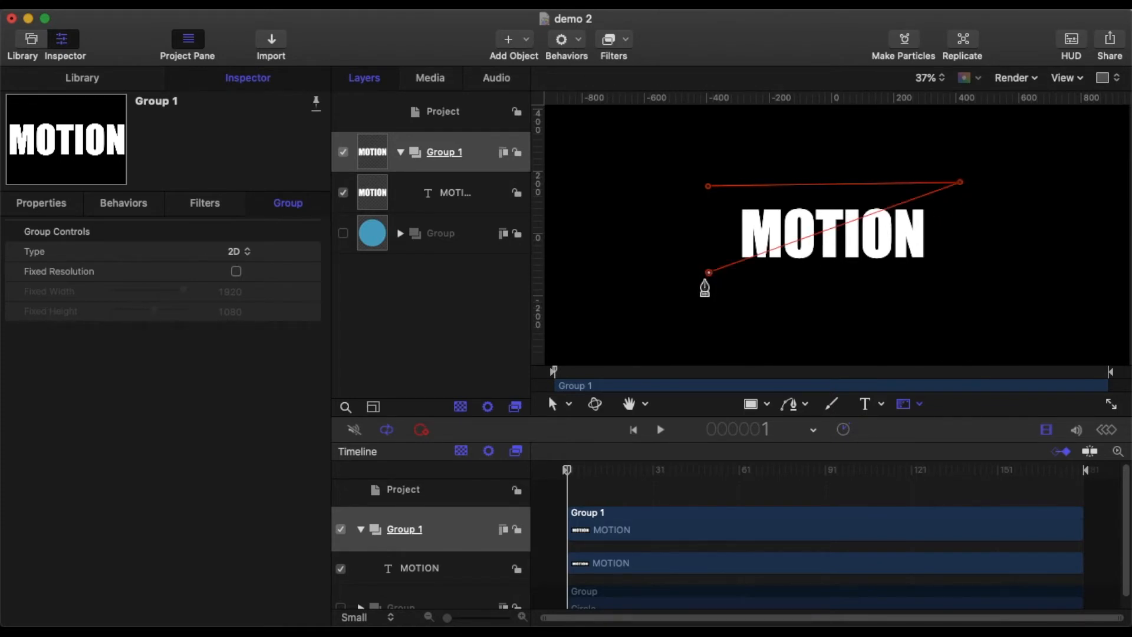
pyautogui.click(708, 185)
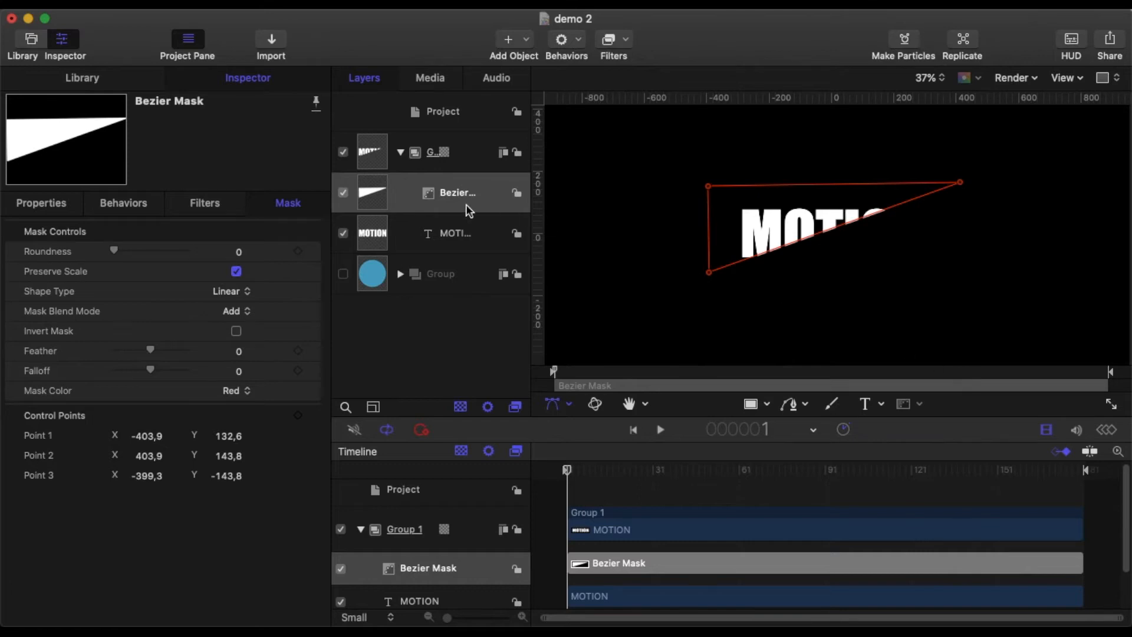
# Step: Duplicate the Bezier mask and set the copy's rotation to 180°
pyautogui.rightClick(483, 198)
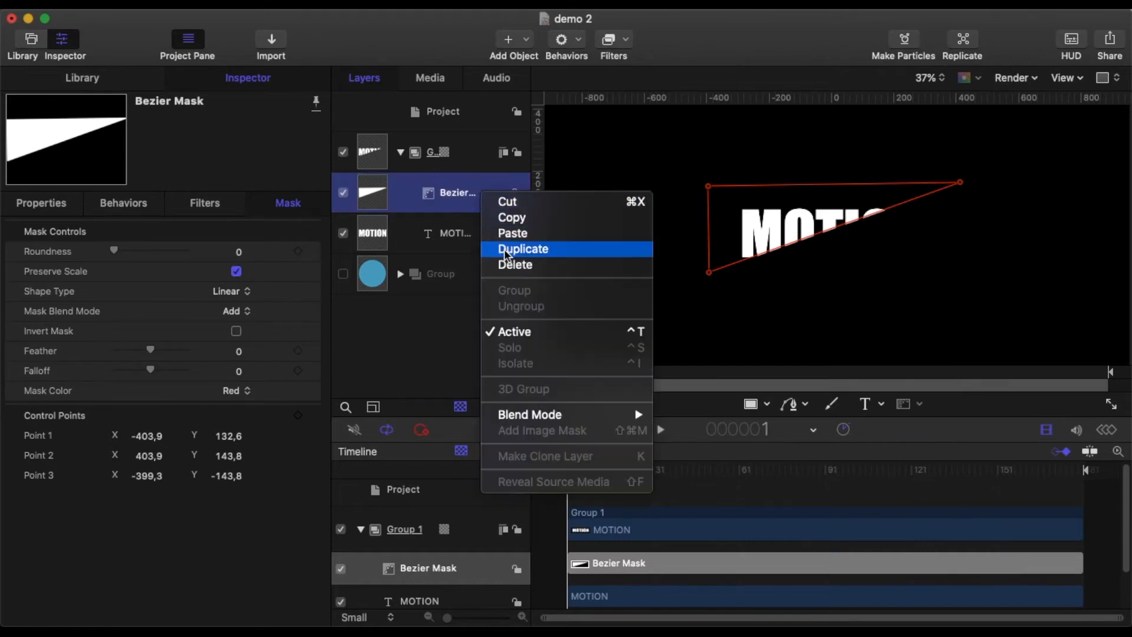
pyautogui.click(522, 248)
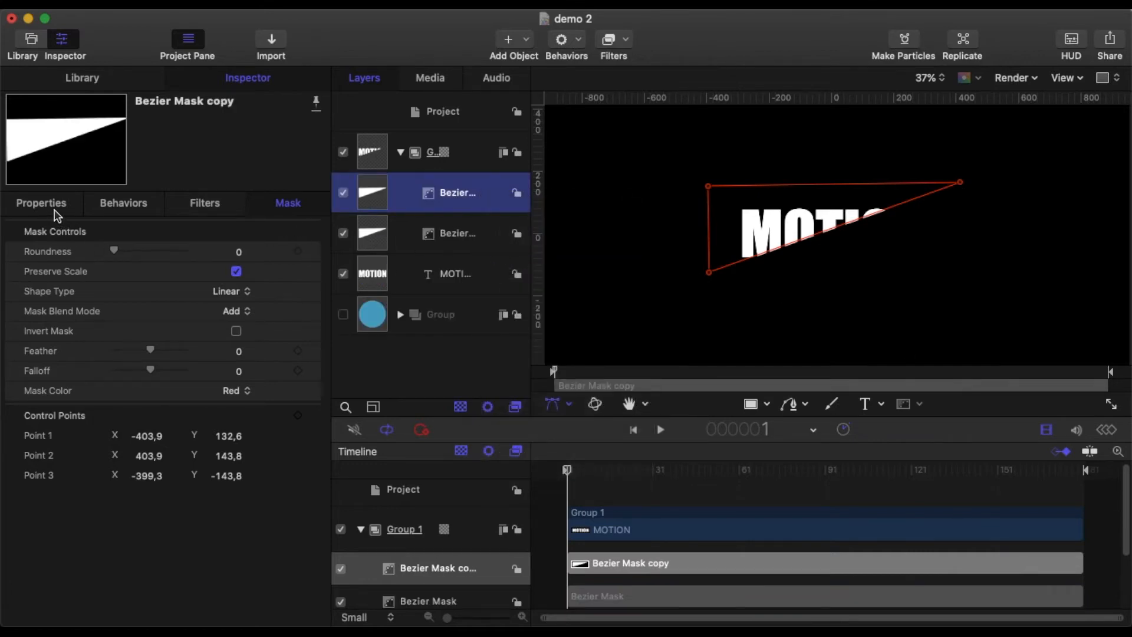
pyautogui.click(55, 207)
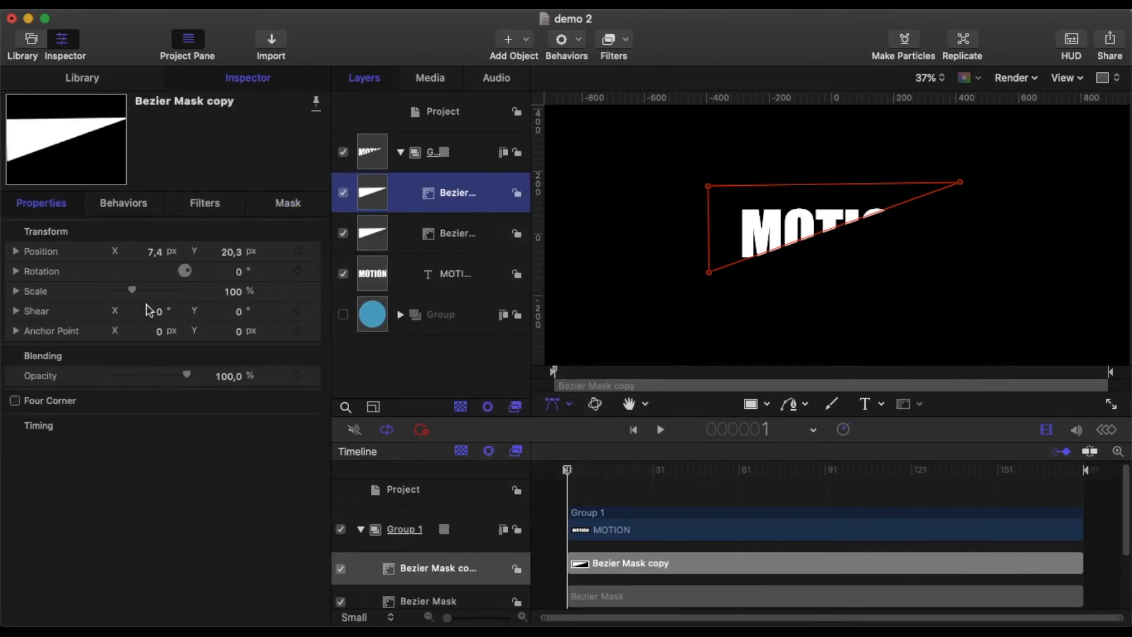
pyautogui.click(239, 275)
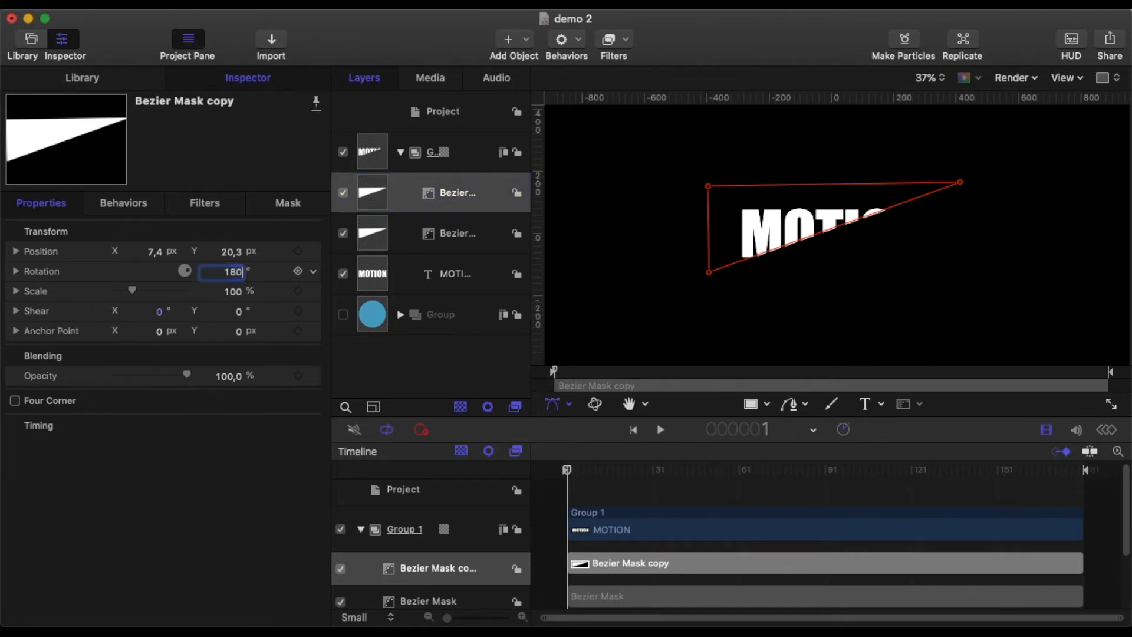
pyautogui.press('Return')
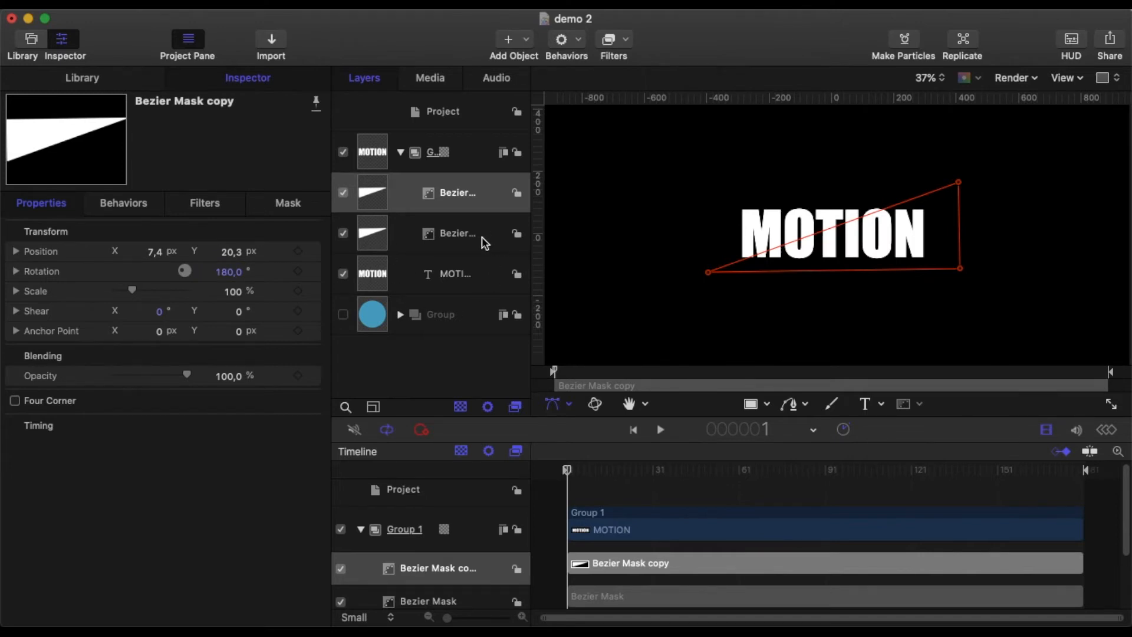
# Step: Add an Oscillate behavior to the original Bezier Mask and set its wave shape to Square
pyautogui.click(443, 239)
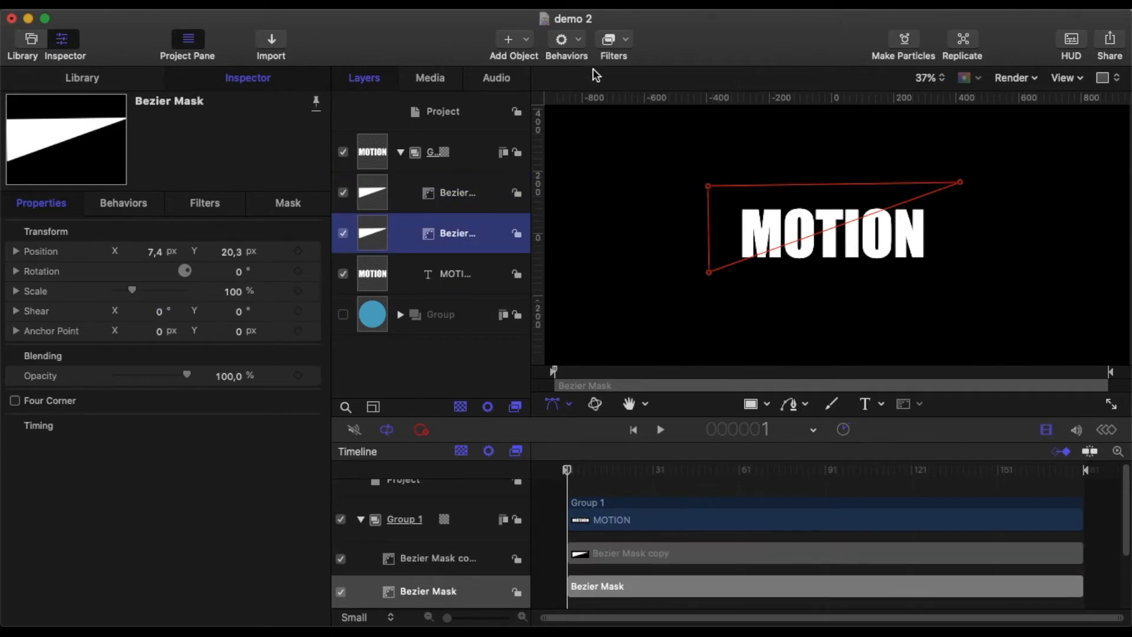
pyautogui.click(584, 50)
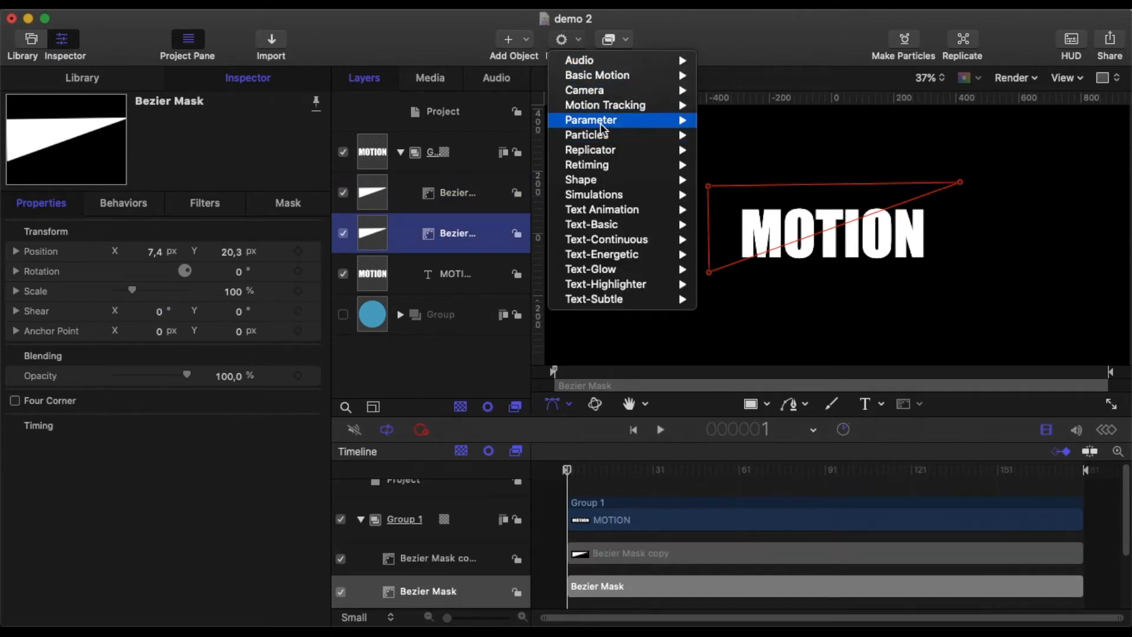
pyautogui.moveTo(674, 122)
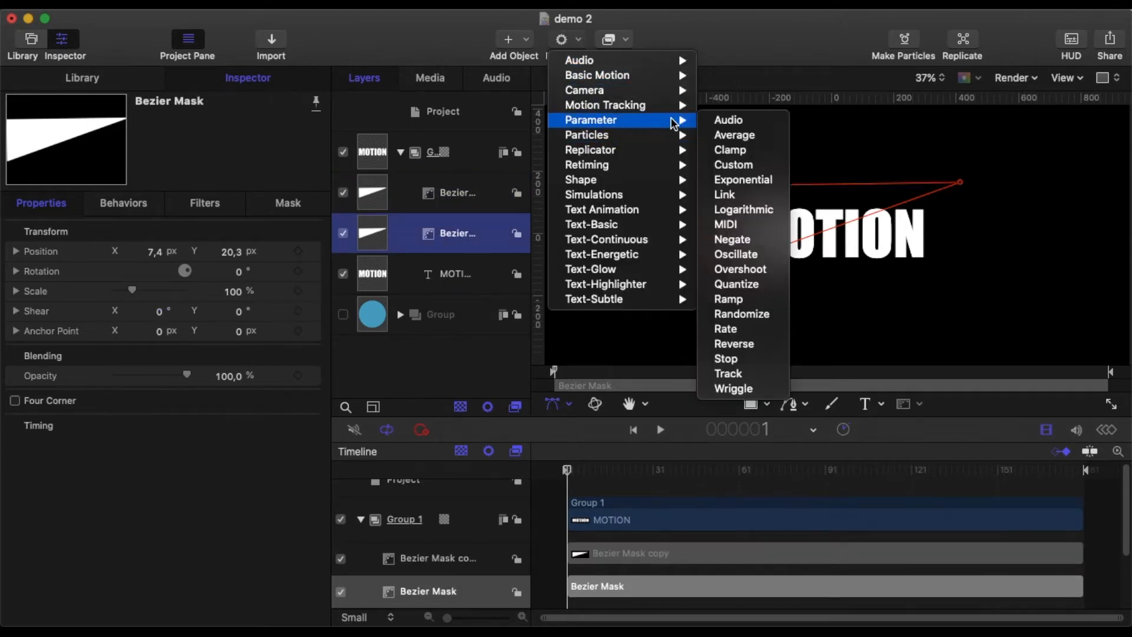
pyautogui.click(735, 254)
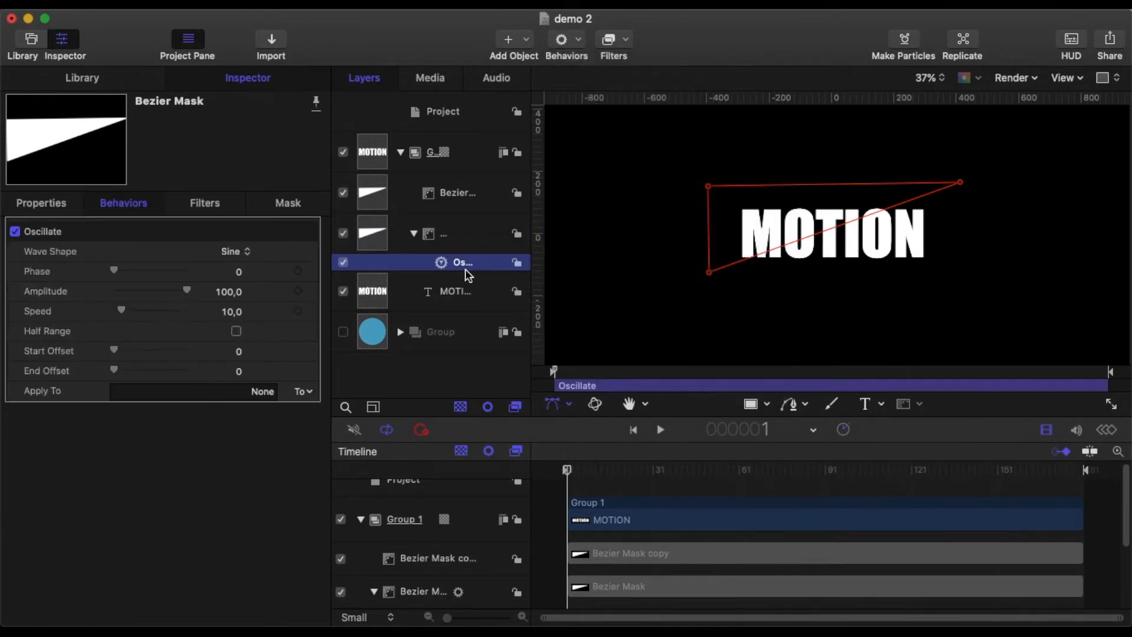
pyautogui.click(223, 254)
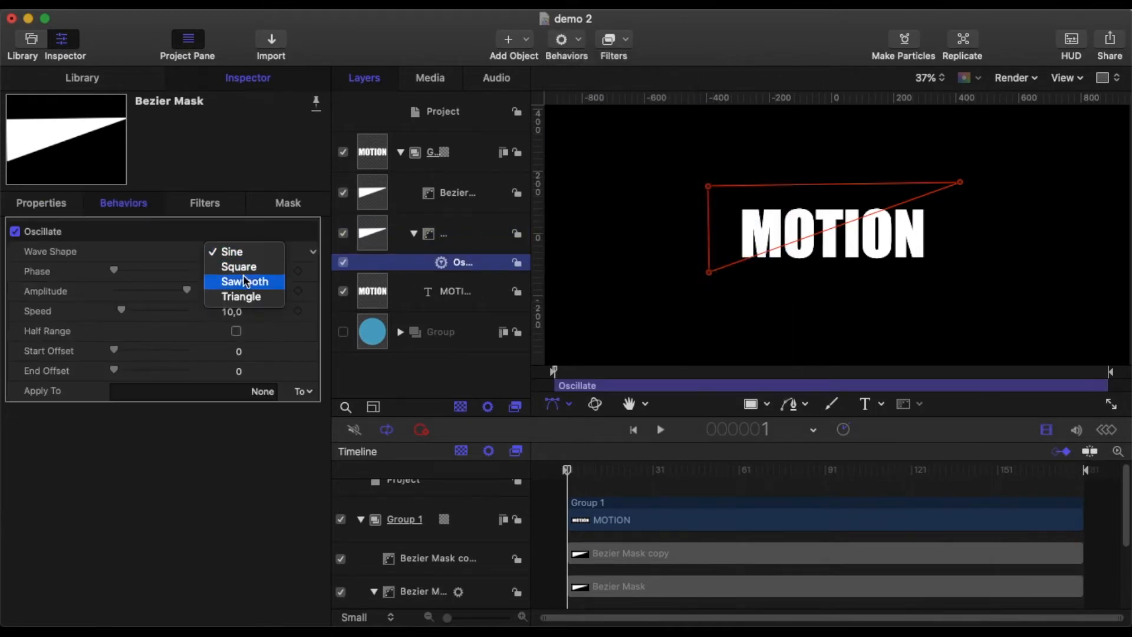
pyautogui.click(240, 264)
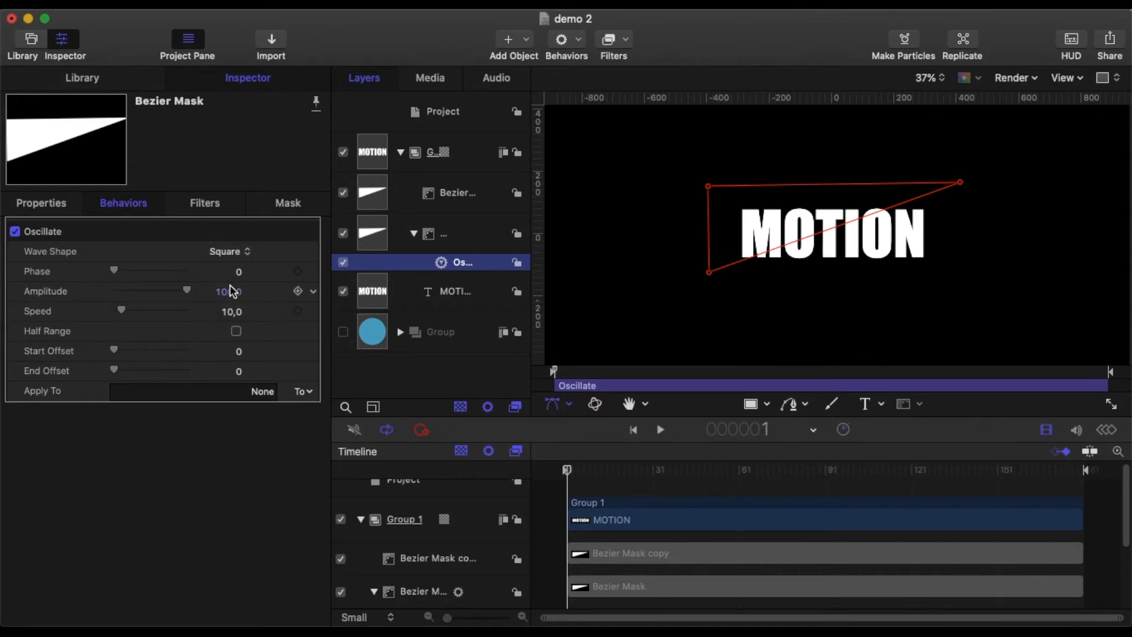
# Step: Apply the mask's Oscillate behavior to Position X and Y
pyautogui.click(229, 291)
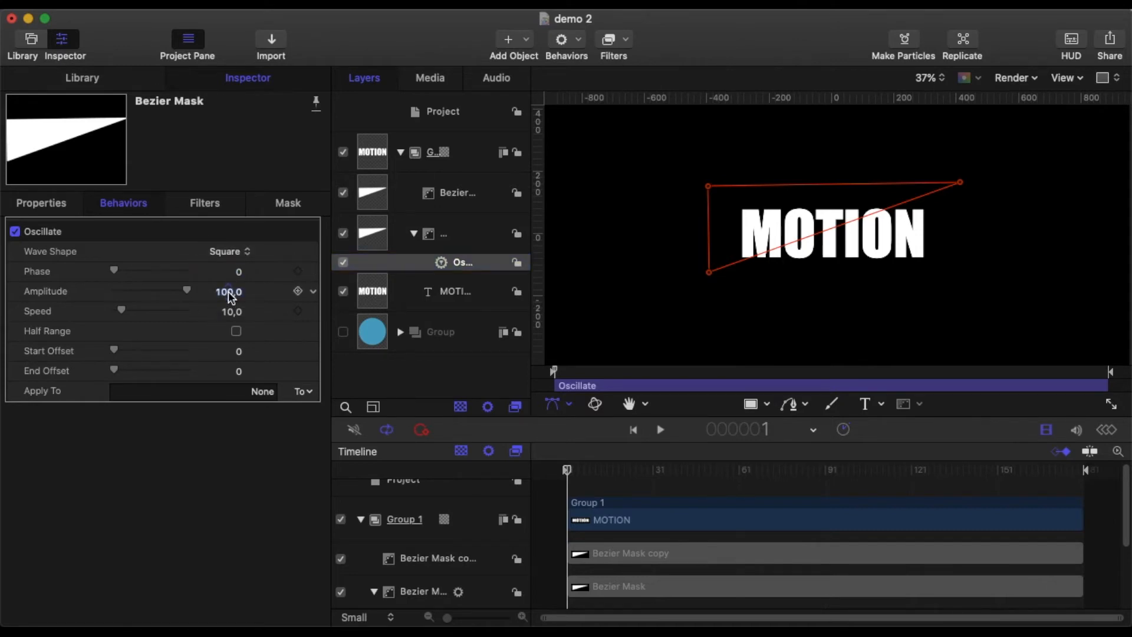
pyautogui.write('50')
pyautogui.click(303, 391)
pyautogui.moveTo(389, 406)
pyautogui.moveTo(465, 408)
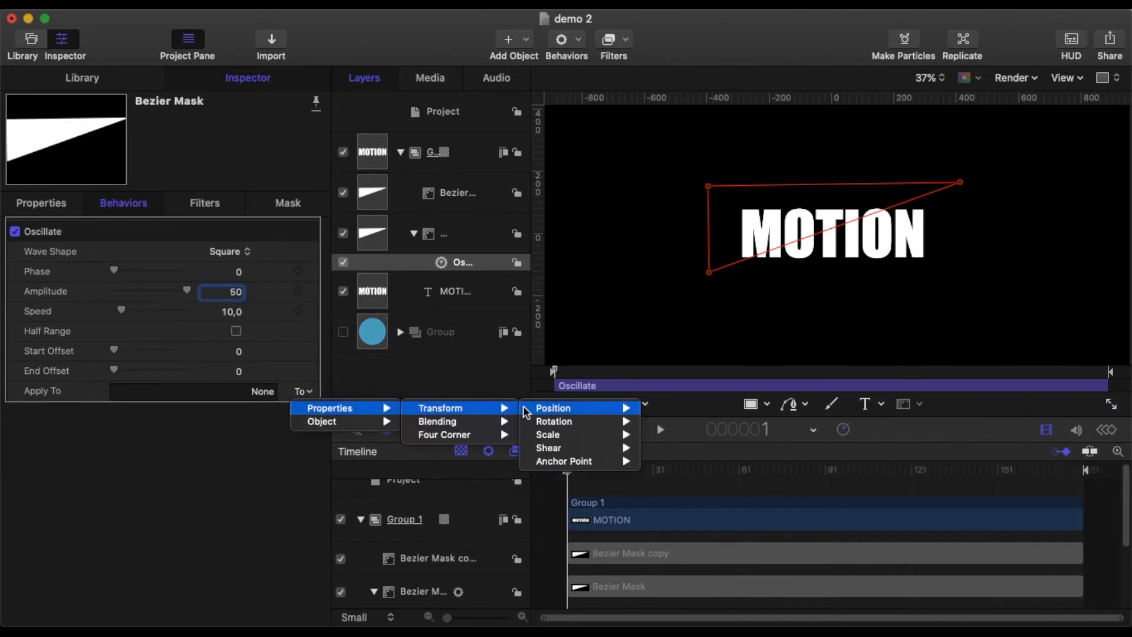
pyautogui.moveTo(595, 407)
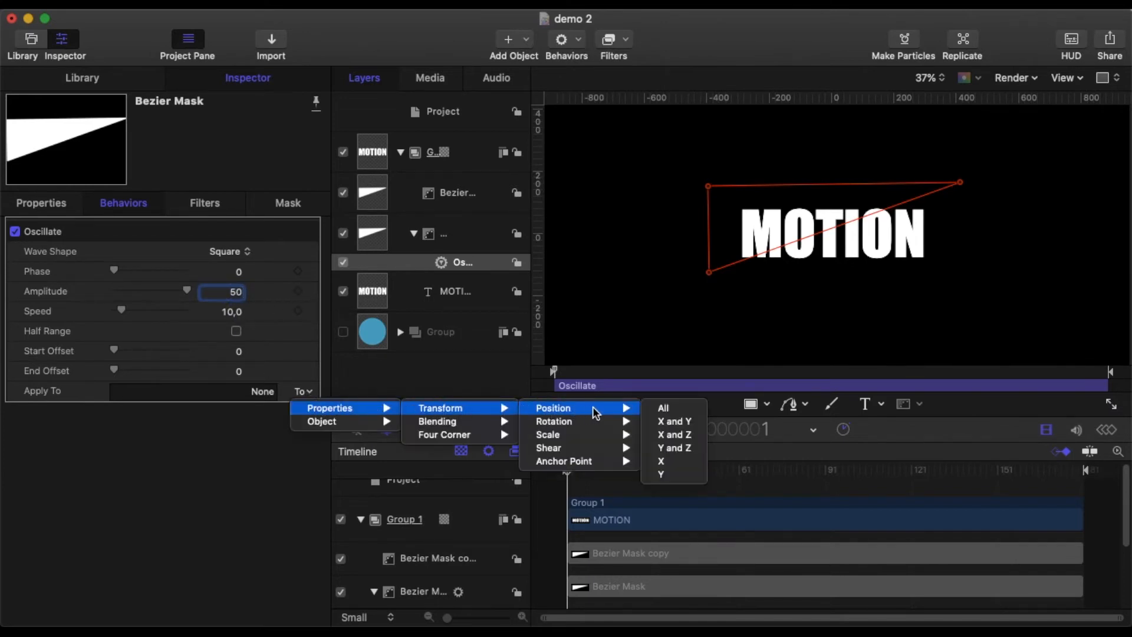
pyautogui.click(676, 422)
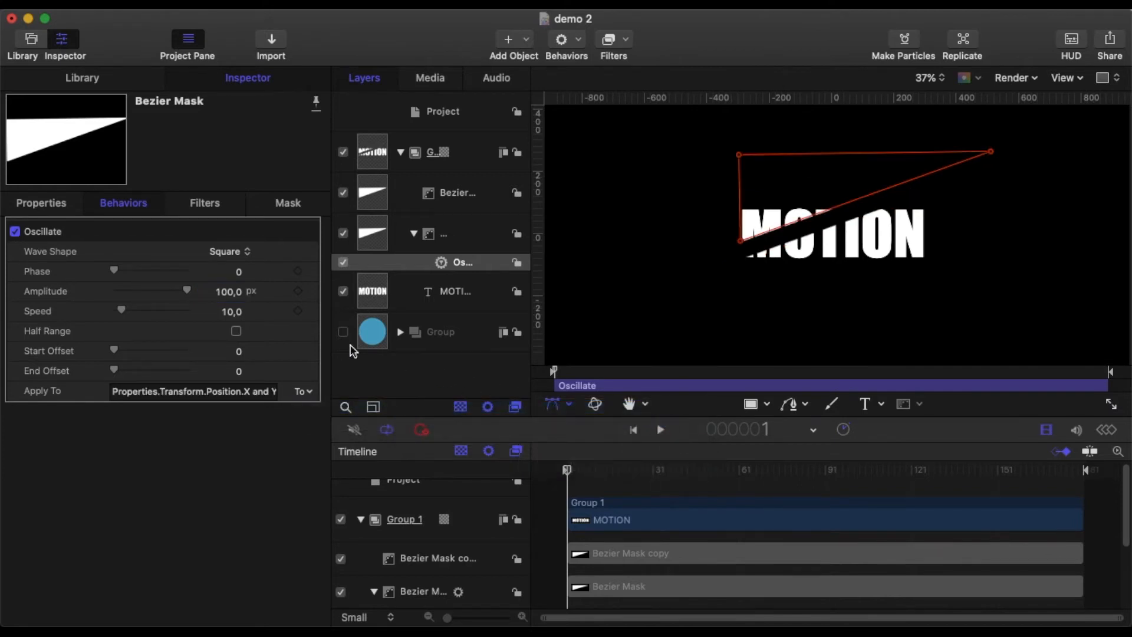
# Step: Set the mask Oscillate's amplitude to 50 px and its speed to 2000
pyautogui.doubleClick(224, 292)
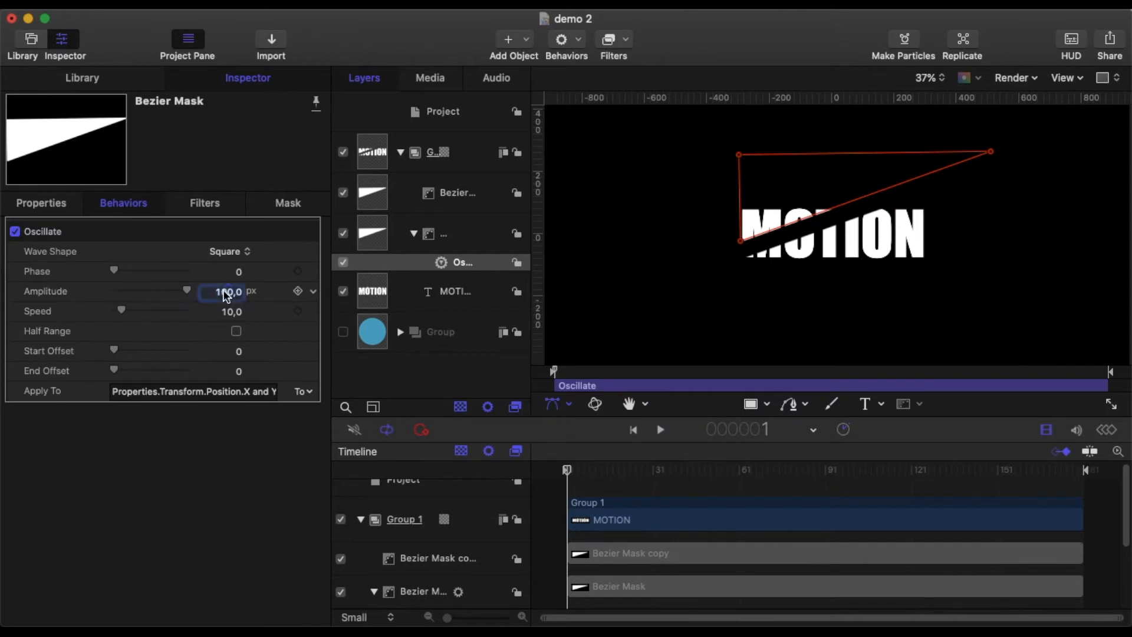
pyautogui.write('50')
pyautogui.click(231, 313)
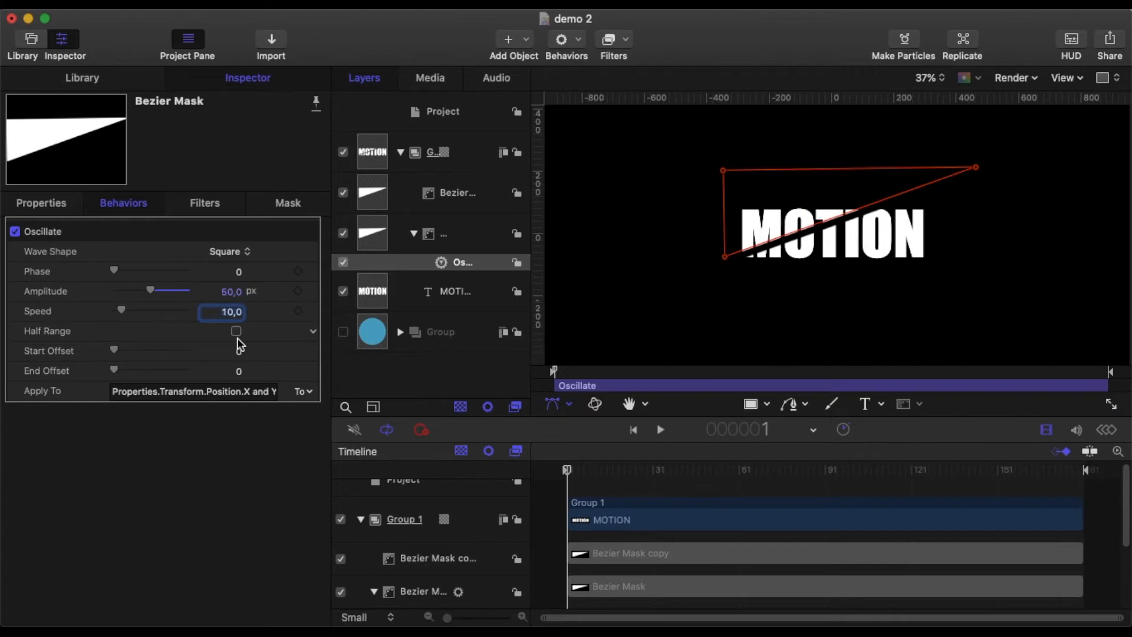
pyautogui.write('2000')
pyautogui.press('Return')
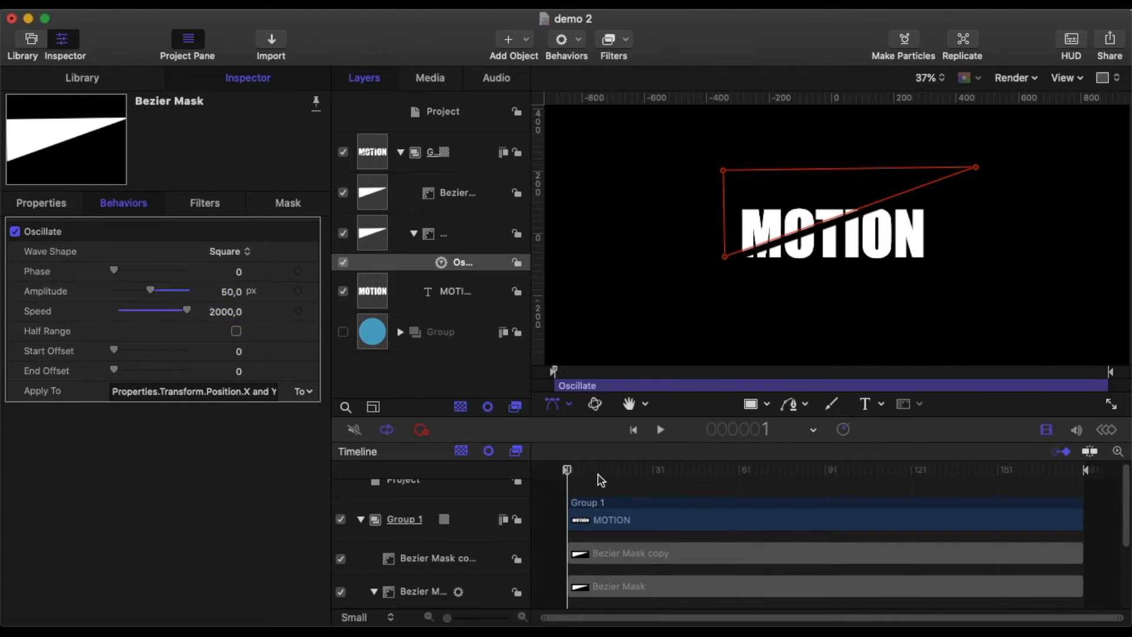
# Step: Play the animation to review the mask oscillation, then pause and return to the first frame
pyautogui.click(658, 430)
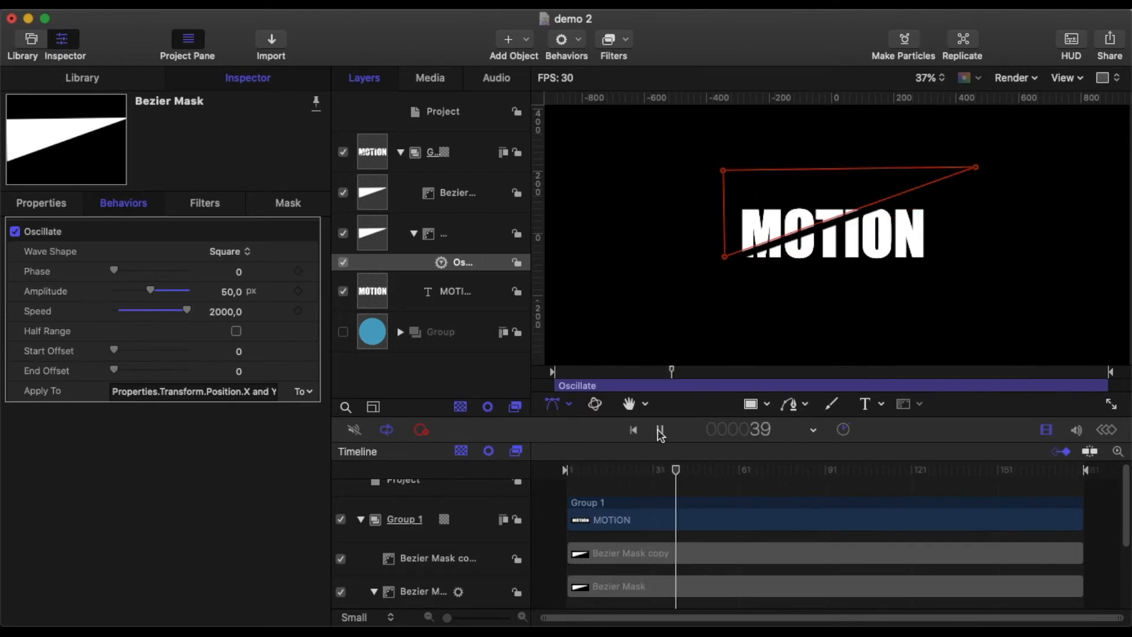
pyautogui.click(658, 430)
pyautogui.moveTo(686, 472); pyautogui.dragTo(560, 480)
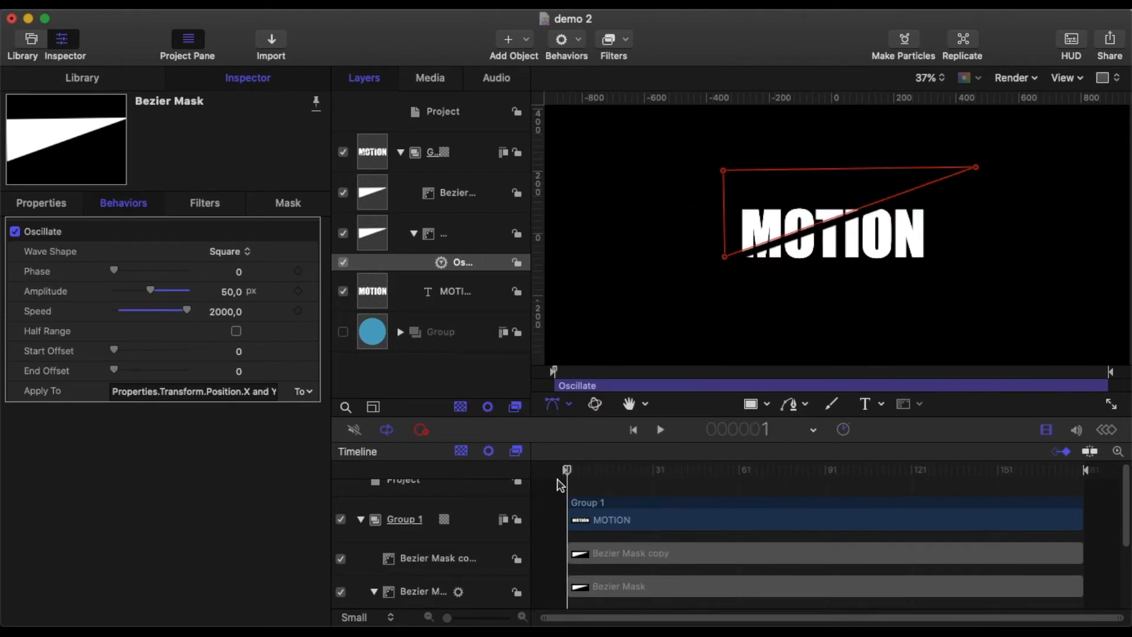
# Step: Copy the Oscillate behavior onto the Bezier Mask copy
pyautogui.click(461, 265)
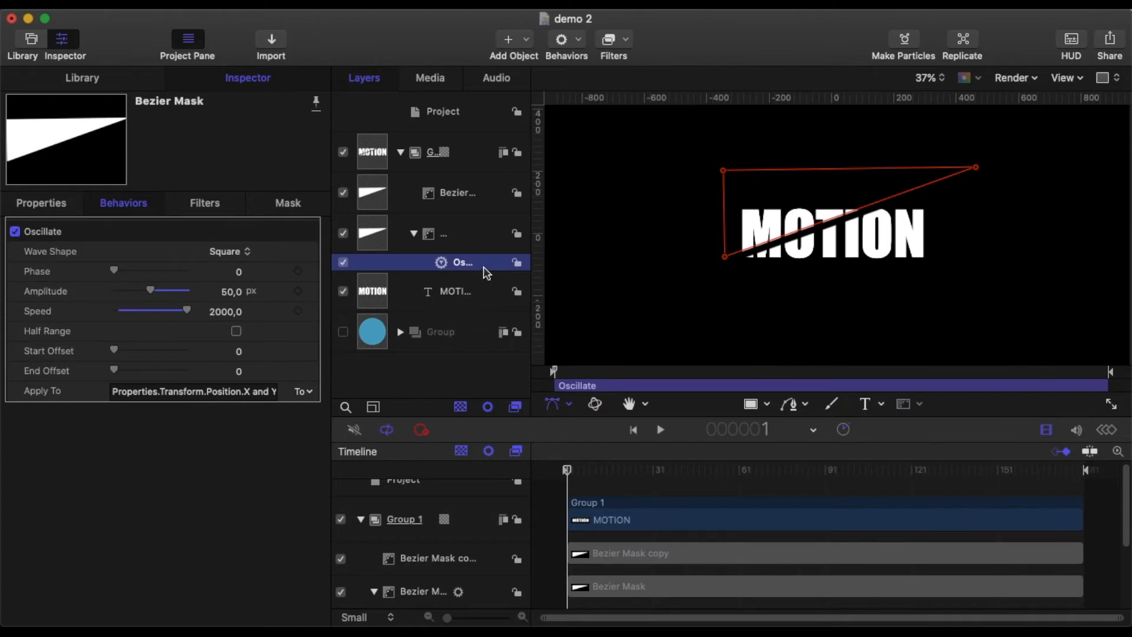
pyautogui.moveTo(481, 267); pyautogui.dragTo(477, 212)
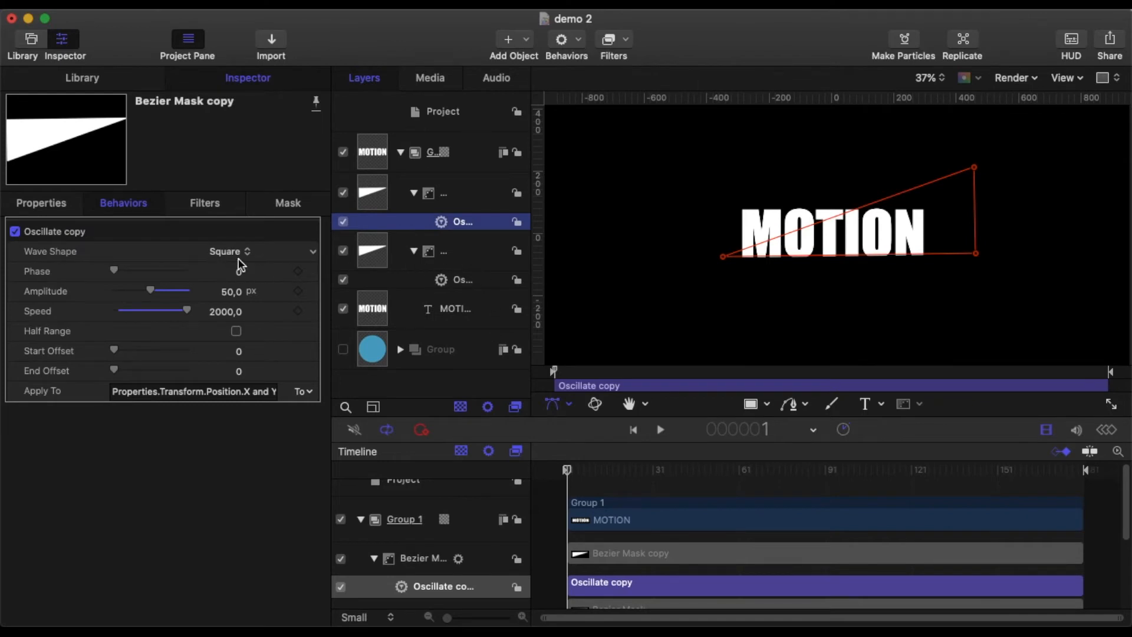
# Step: Set the copied Oscillate's phase to 10 and its speed to 600
pyautogui.click(227, 291)
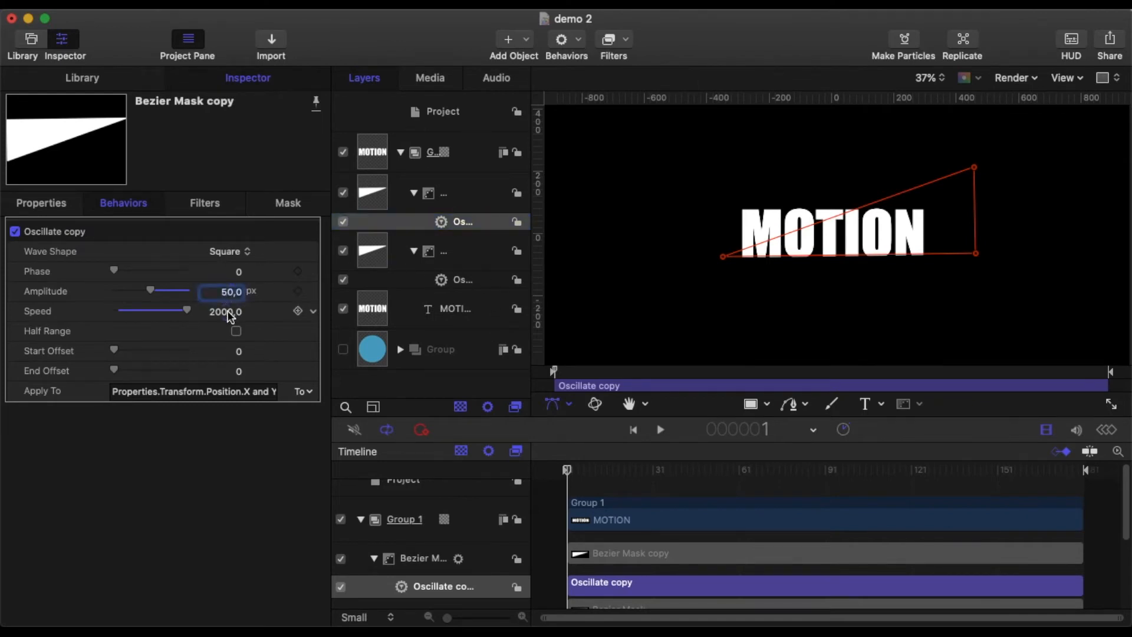
pyautogui.click(225, 313)
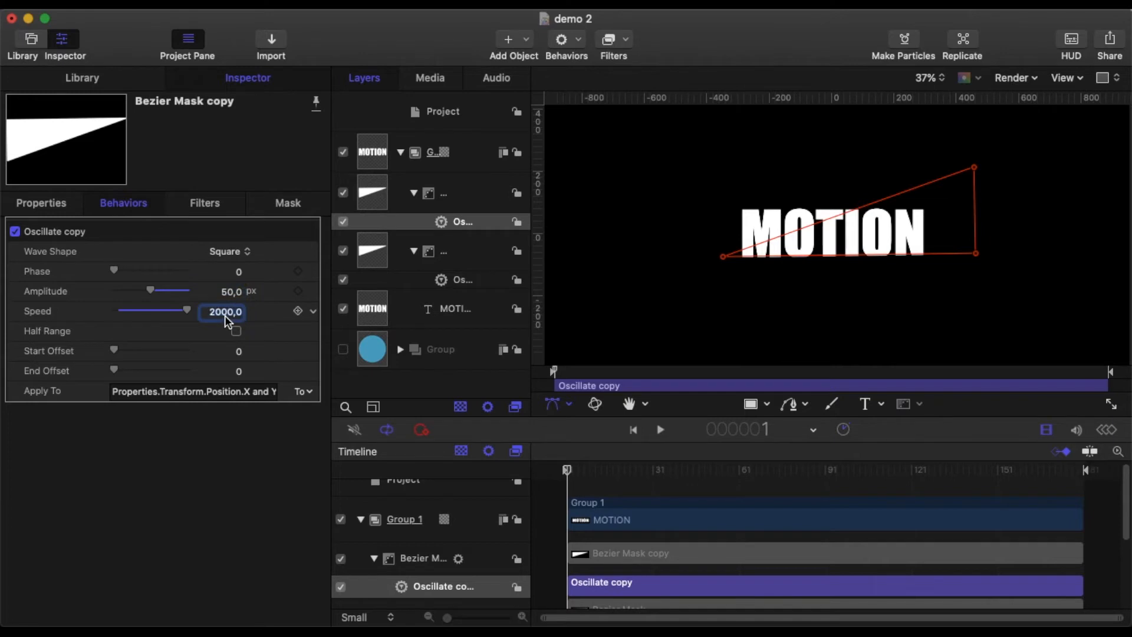
pyautogui.click(239, 273)
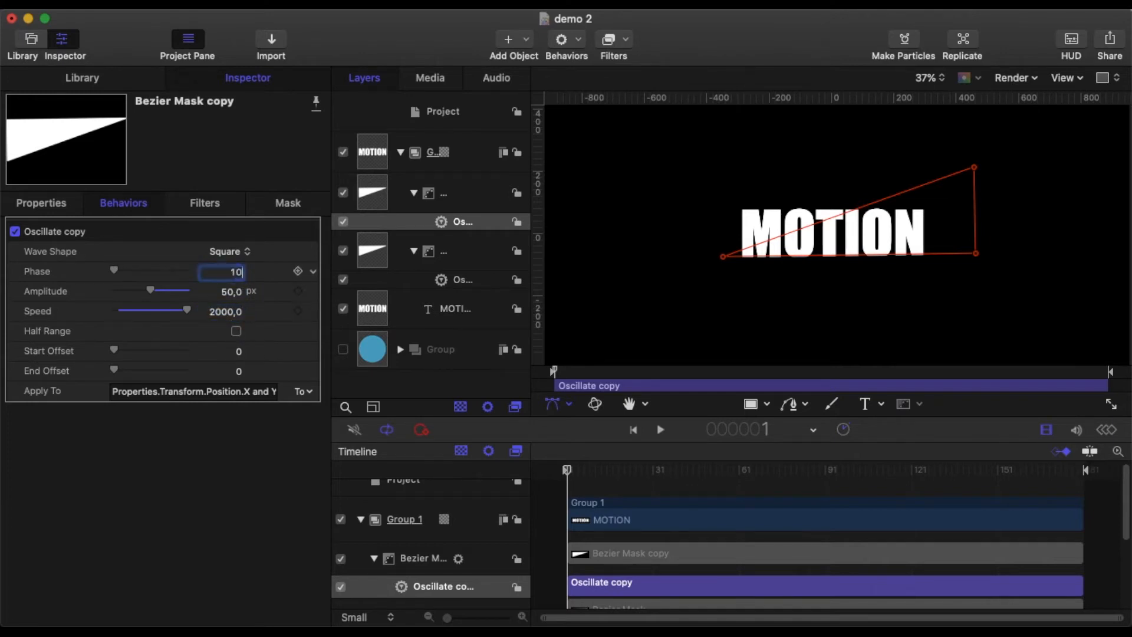
pyautogui.write('10')
pyautogui.click(219, 311)
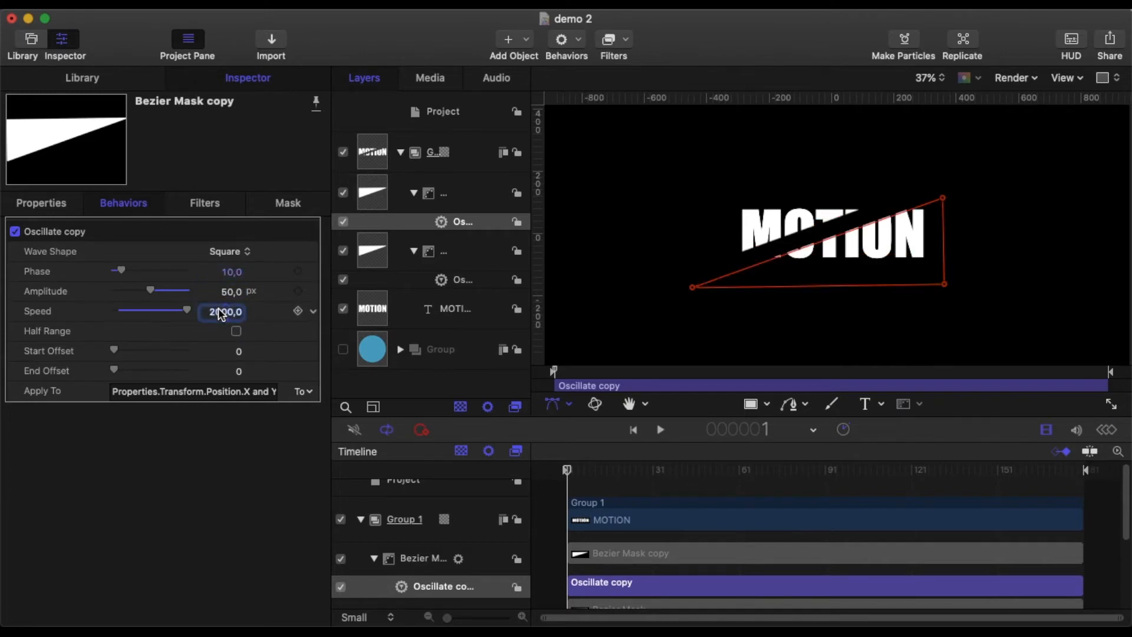
pyautogui.write('600')
pyautogui.press('Return')
# Step: Play the animation to review both masks, then pause and return to the first frame
pyautogui.click(660, 429)
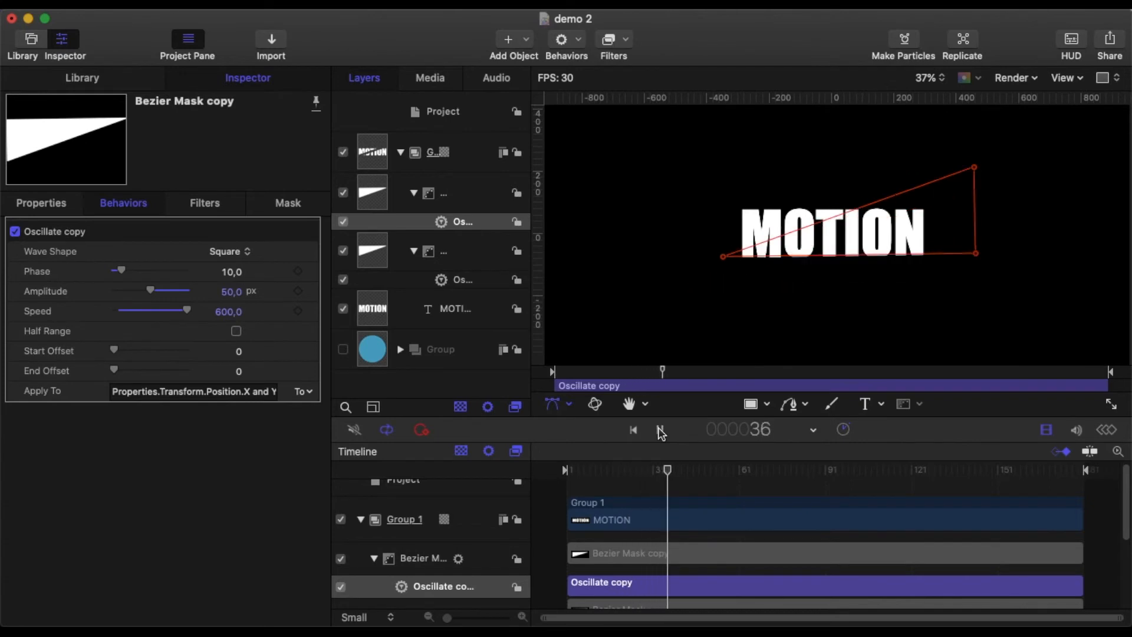
pyautogui.click(660, 429)
pyautogui.moveTo(676, 476); pyautogui.dragTo(563, 470)
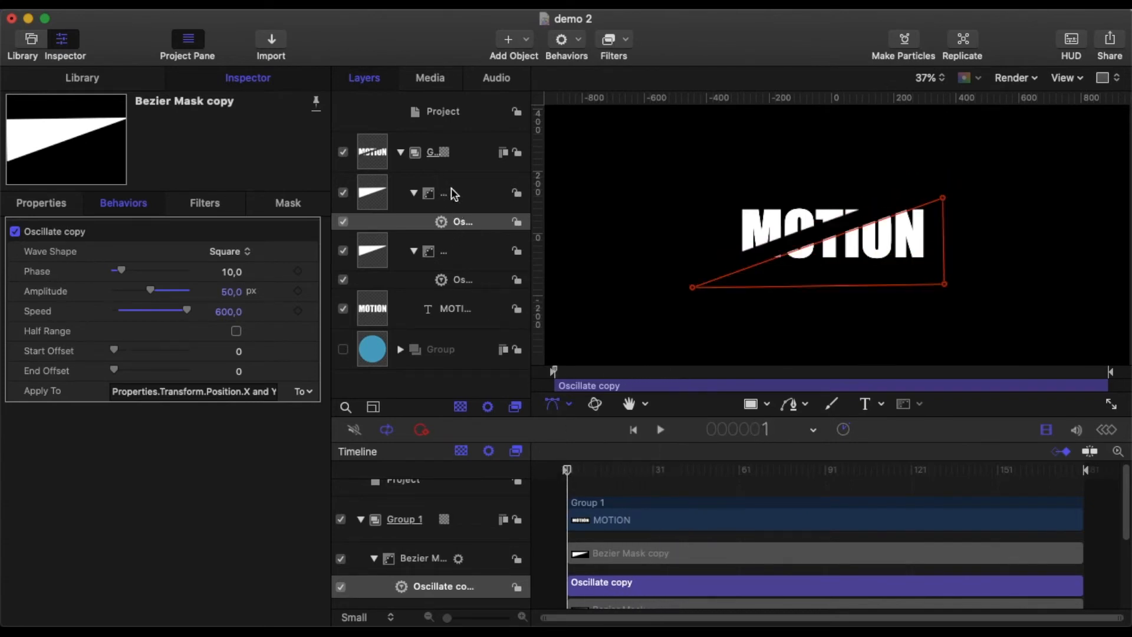
# Step: Collapse the mask layers and apply a Prism blur filter to the MOTION text layer
pyautogui.click(414, 193)
pyautogui.click(414, 234)
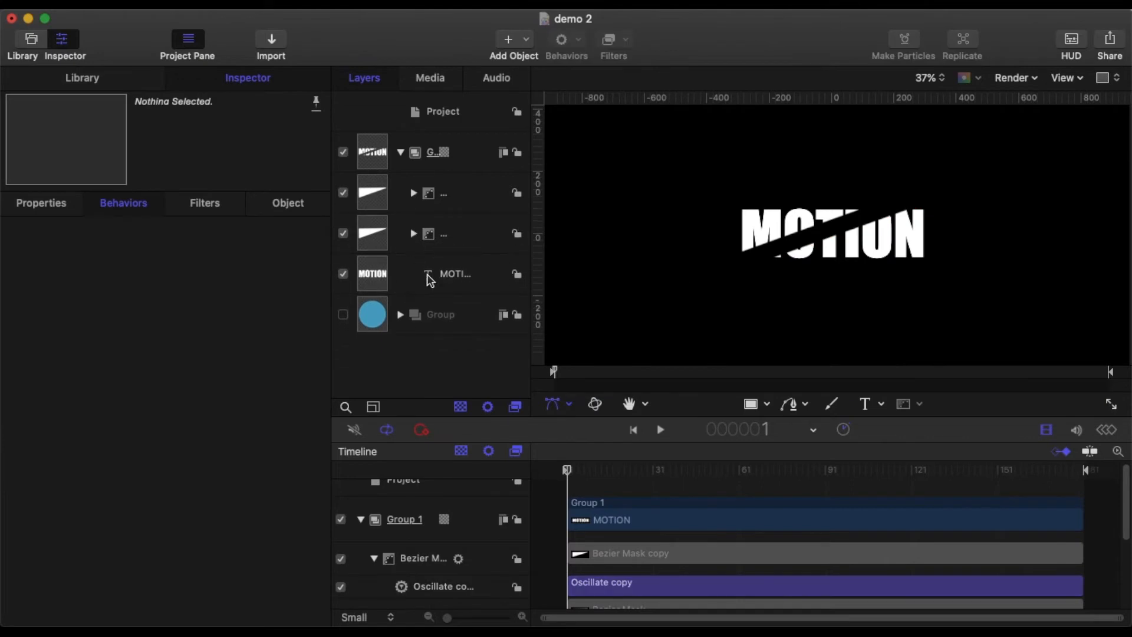
pyautogui.click(445, 280)
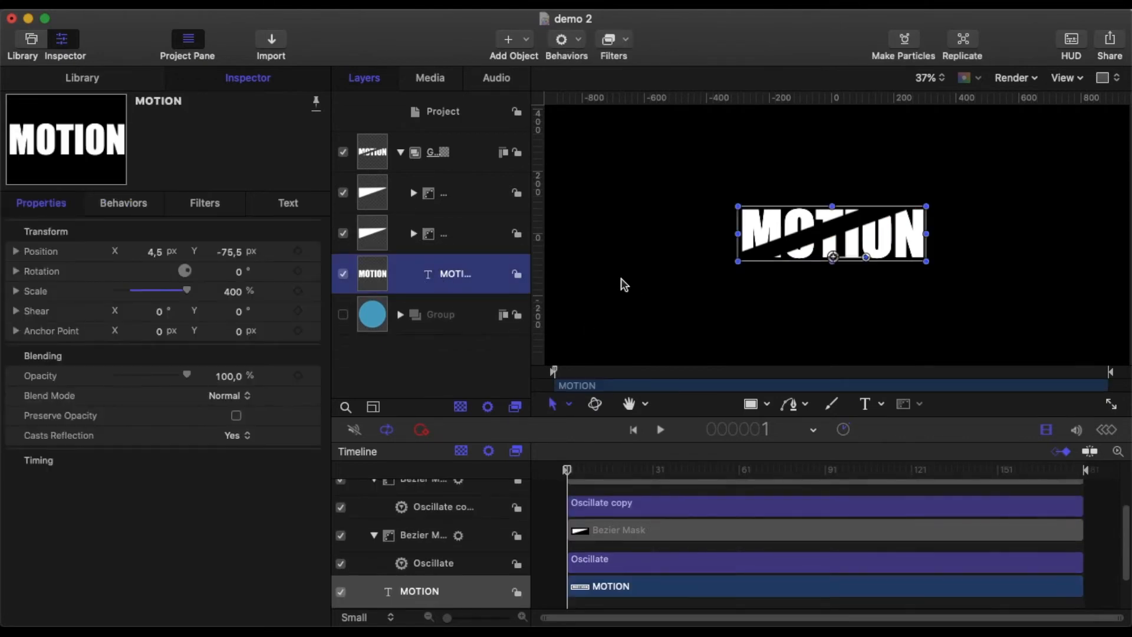
pyautogui.click(626, 45)
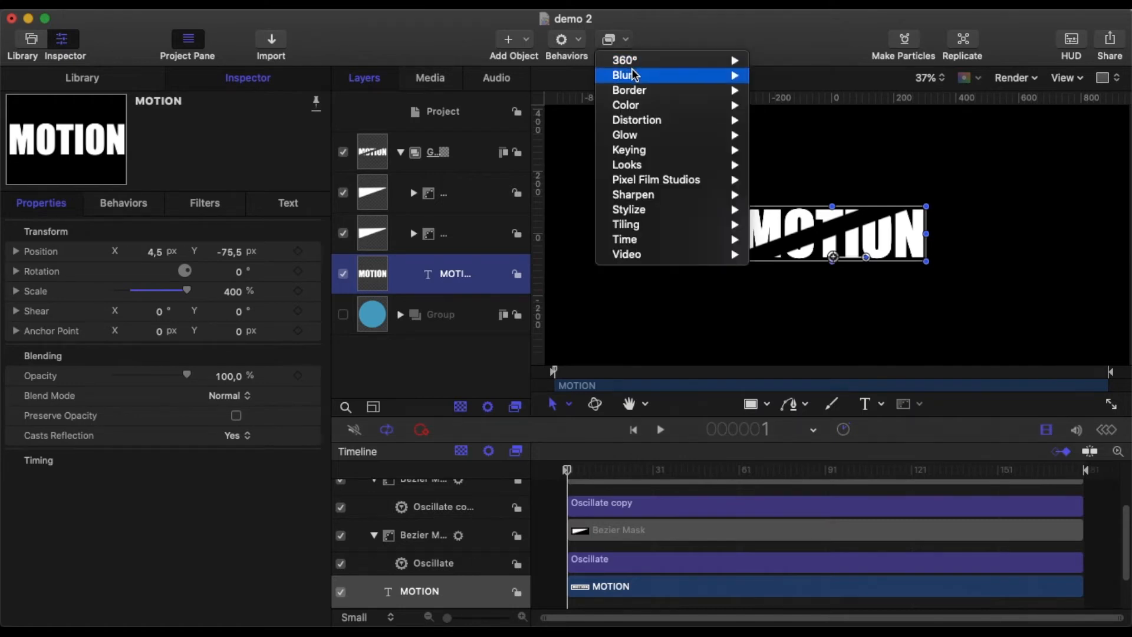
pyautogui.moveTo(635, 75)
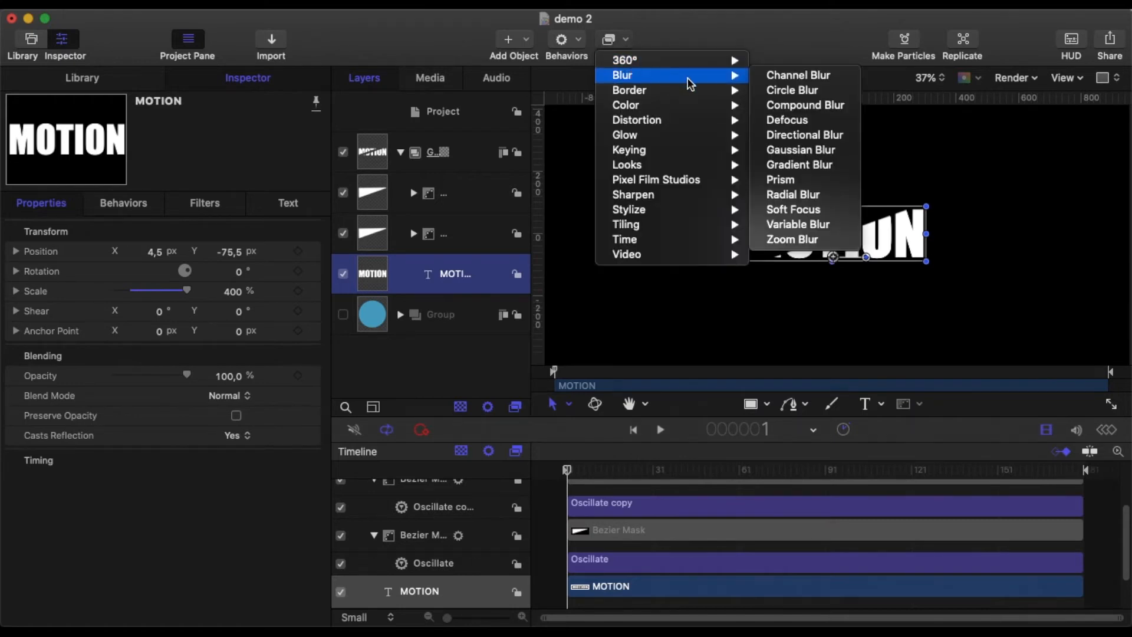
pyautogui.click(804, 180)
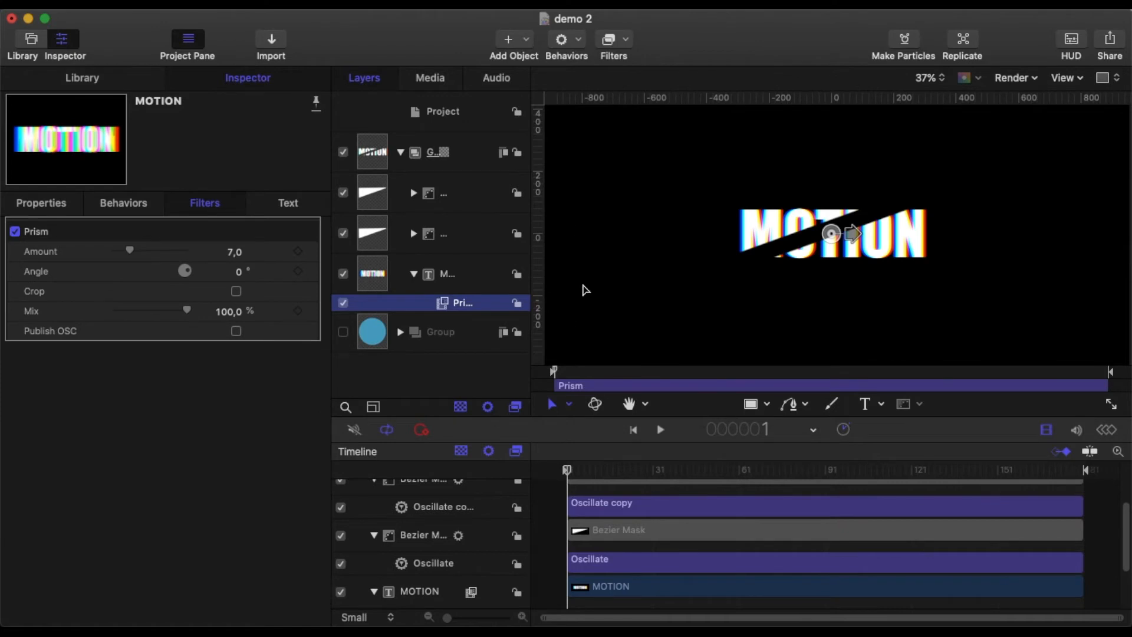
# Step: Set the Prism filter's amount to 20 and its angle to 30°
pyautogui.click(236, 252)
pyautogui.write('20')
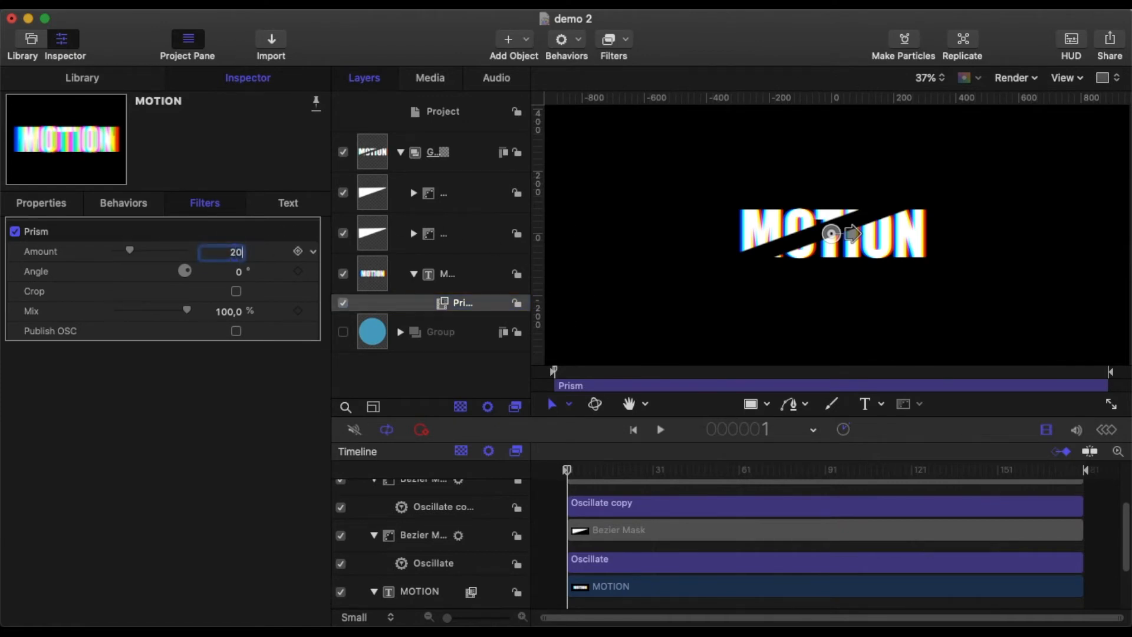
pyautogui.press('Return')
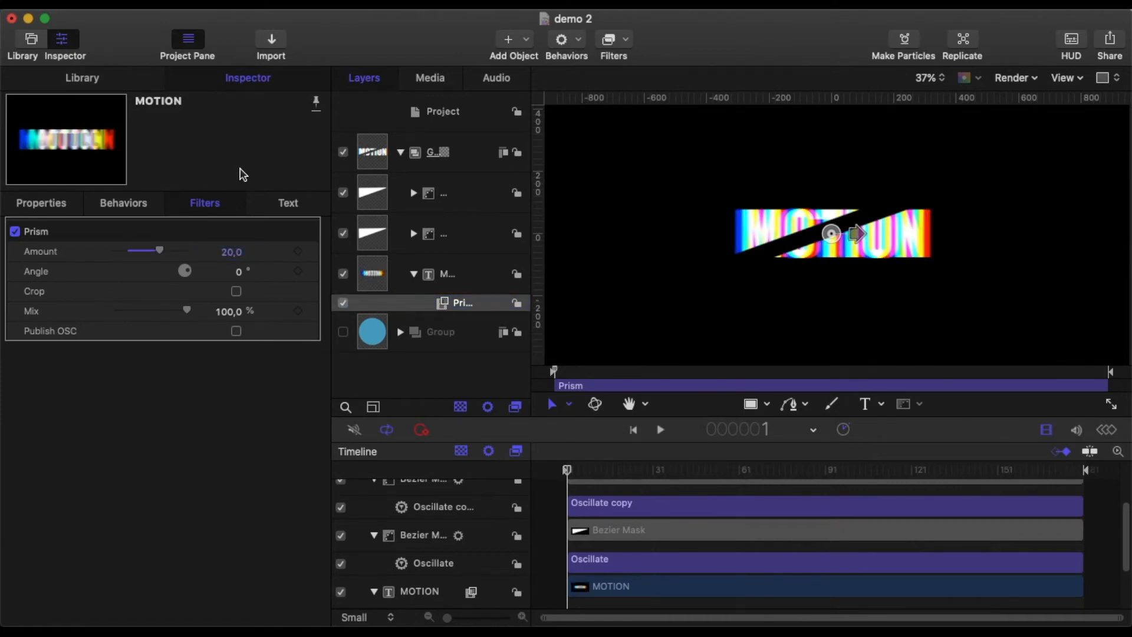
pyautogui.click(240, 275)
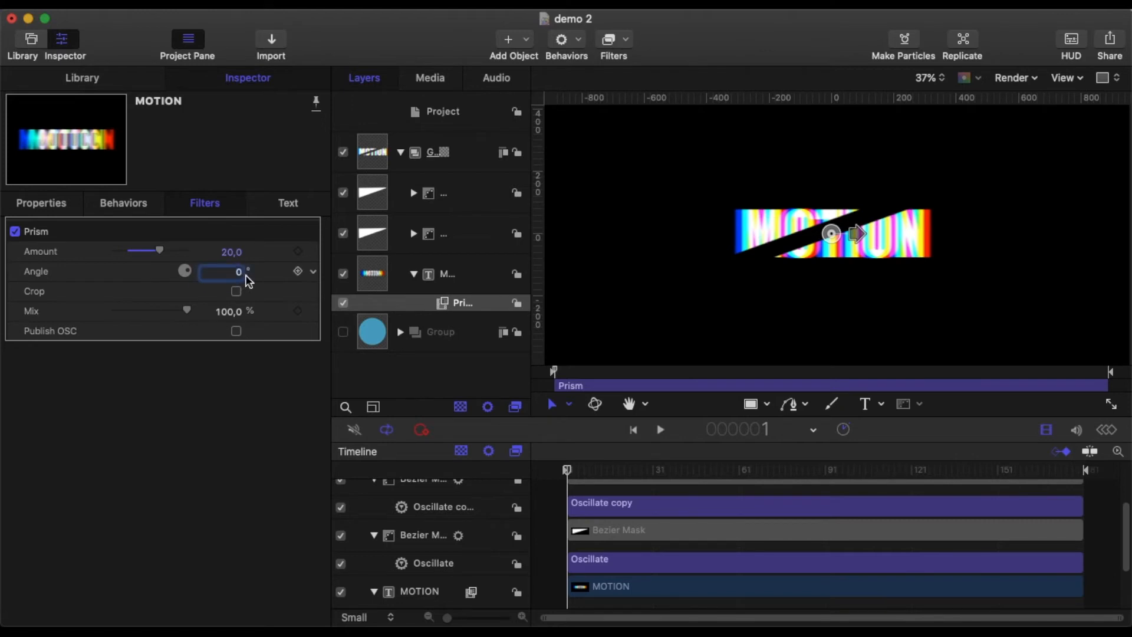
pyautogui.moveTo(243, 271); pyautogui.dragTo(242, 259)
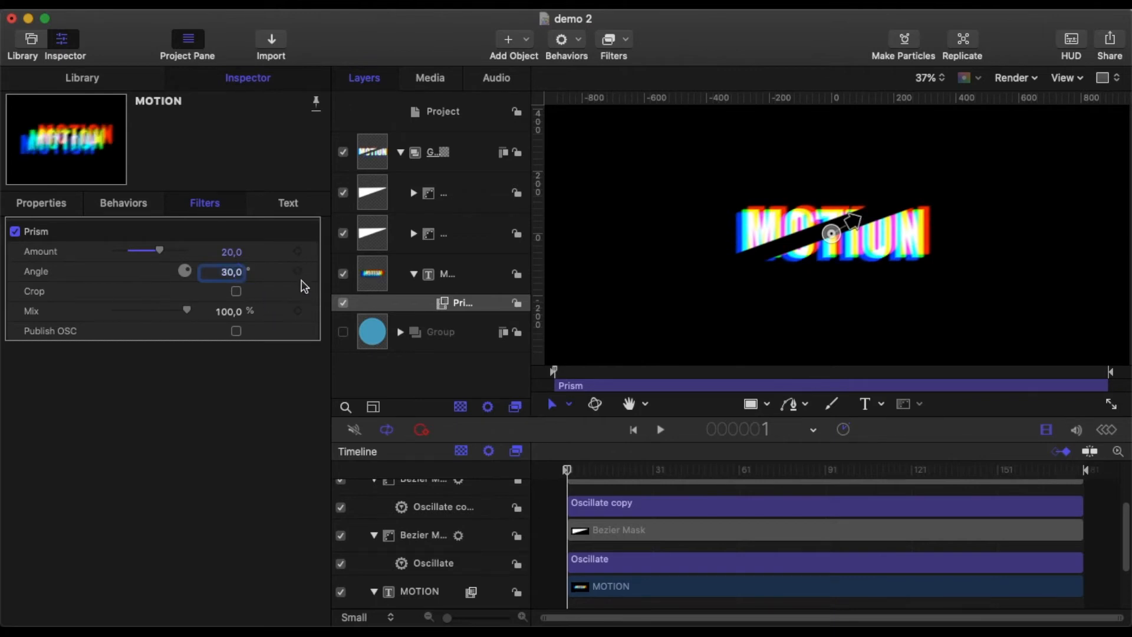
# Step: Apply the Bad TV stylize filter to the MOTION text layer
pyautogui.click(466, 269)
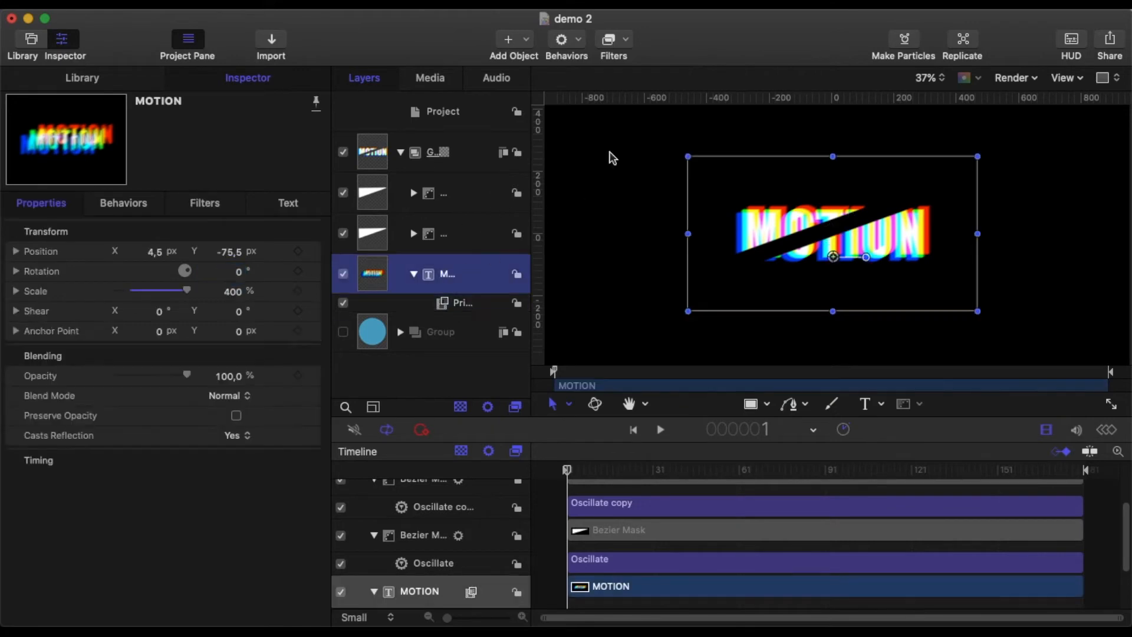
pyautogui.click(579, 40)
pyautogui.click(616, 39)
pyautogui.click(616, 40)
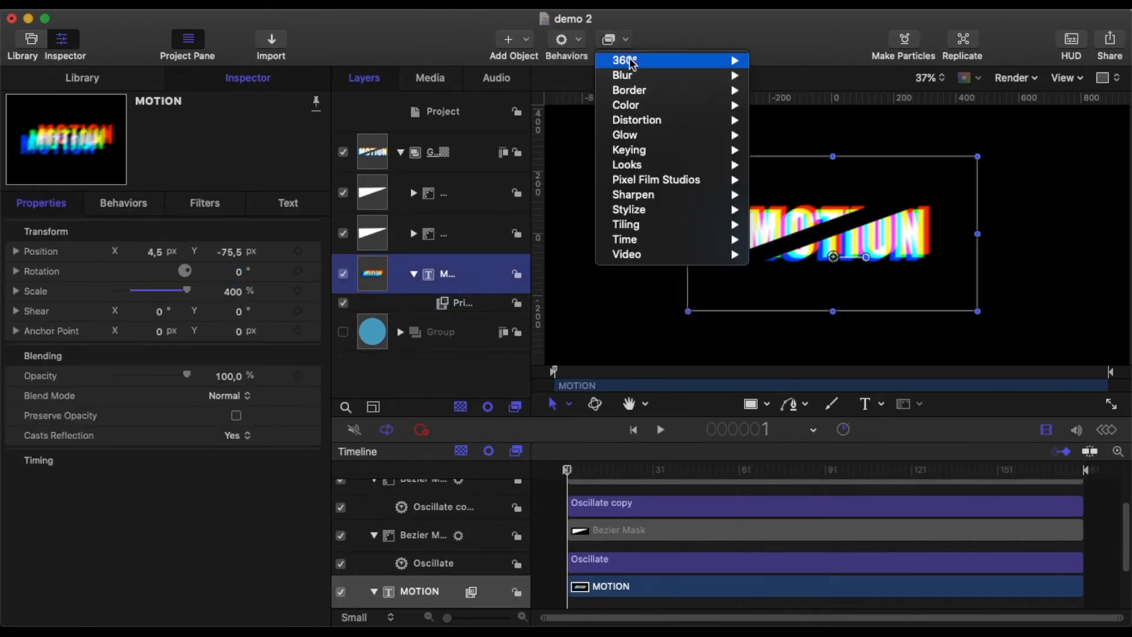
pyautogui.moveTo(636, 211)
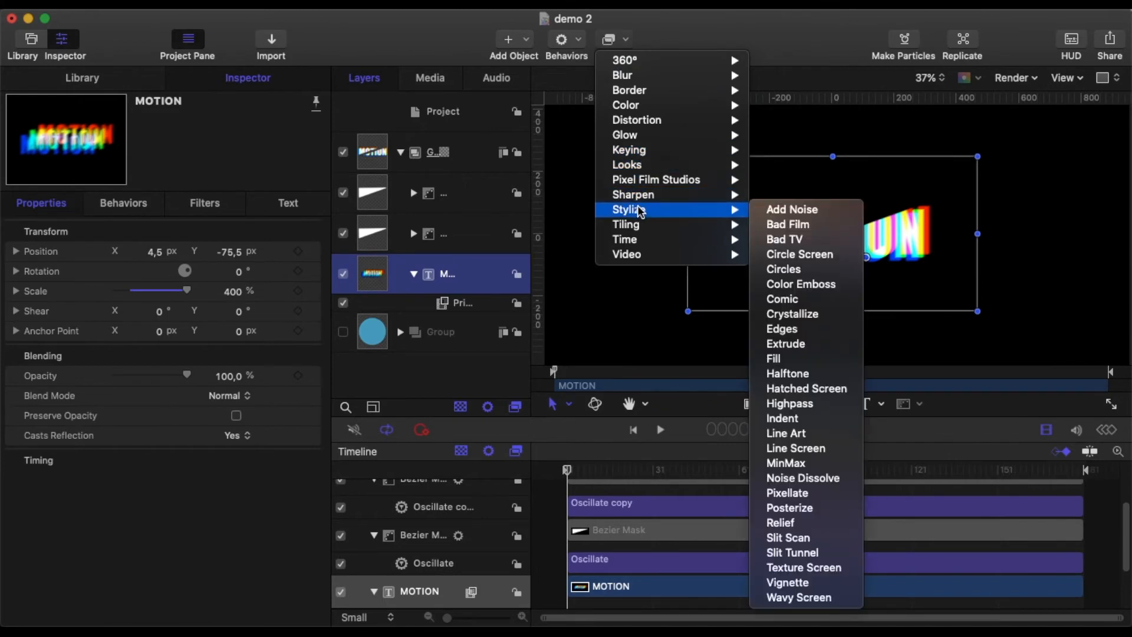
pyautogui.click(784, 239)
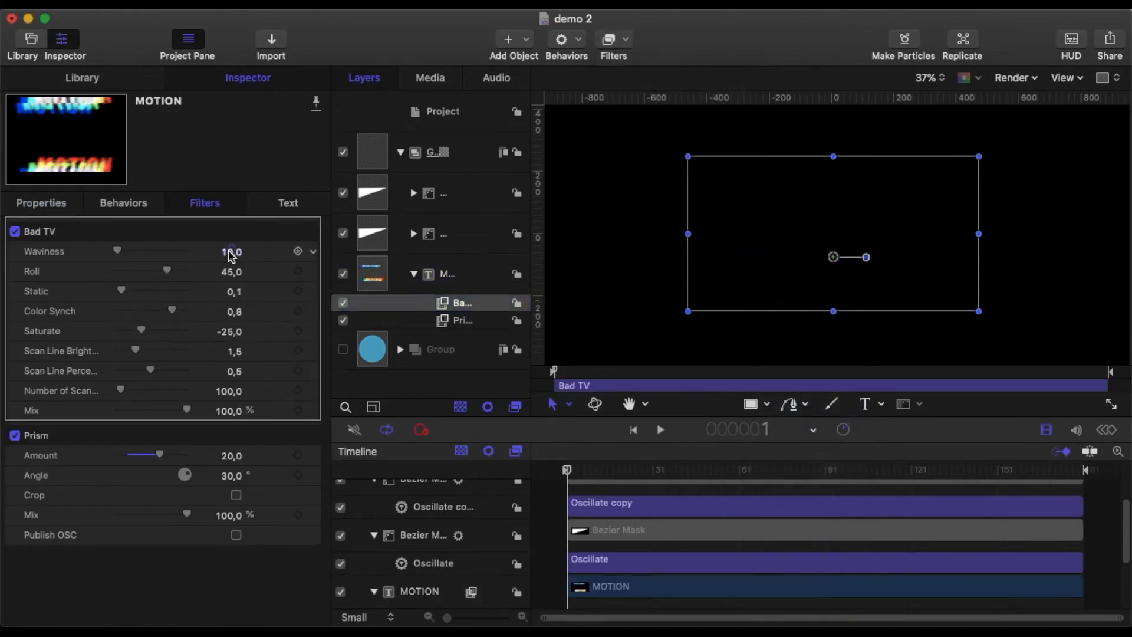
# Step: Set Bad TV's waviness to 45, roll to 1, static to 0.45 and number of scan lines to 200
pyautogui.click(230, 252)
pyautogui.write('4')
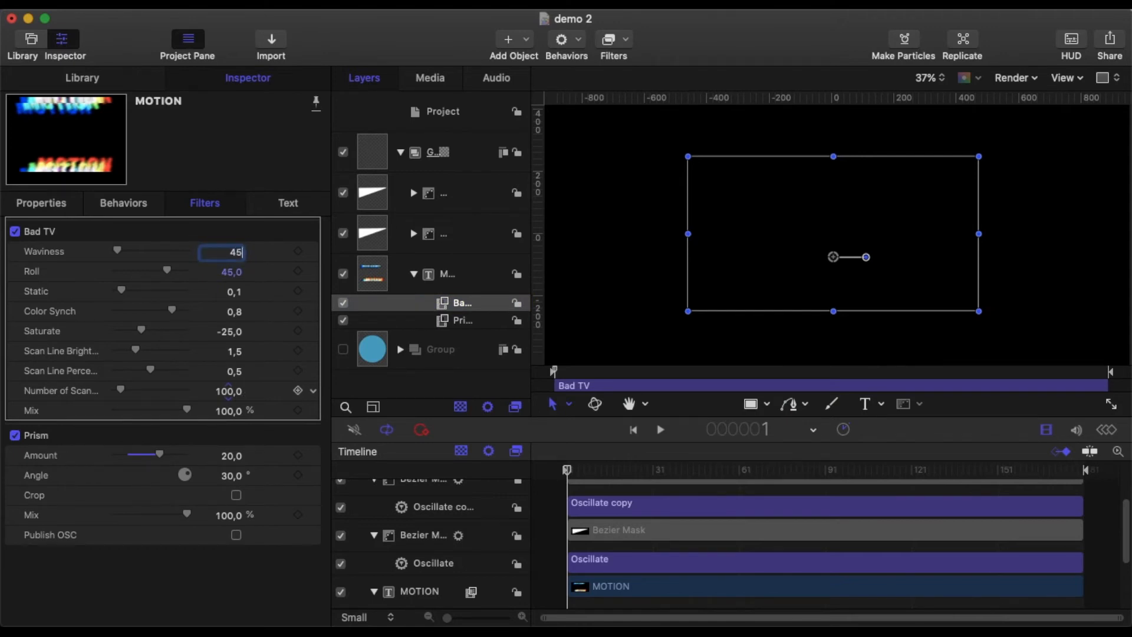
pyautogui.write('5')
pyautogui.click(228, 274)
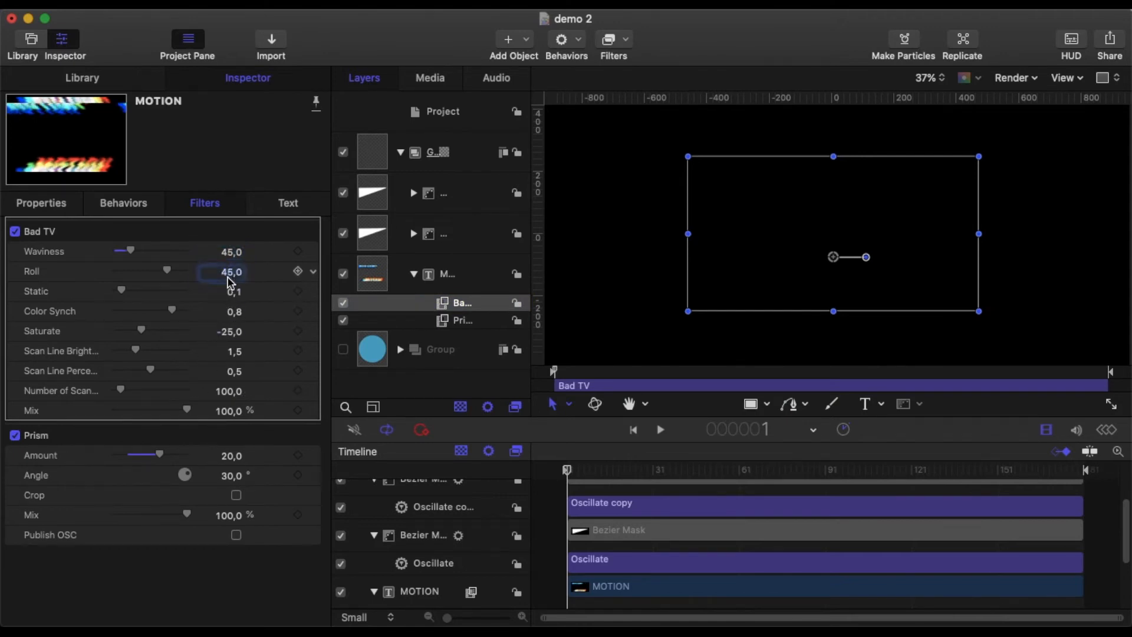
pyautogui.write('1')
pyautogui.click(235, 295)
pyautogui.press('BackSpace')
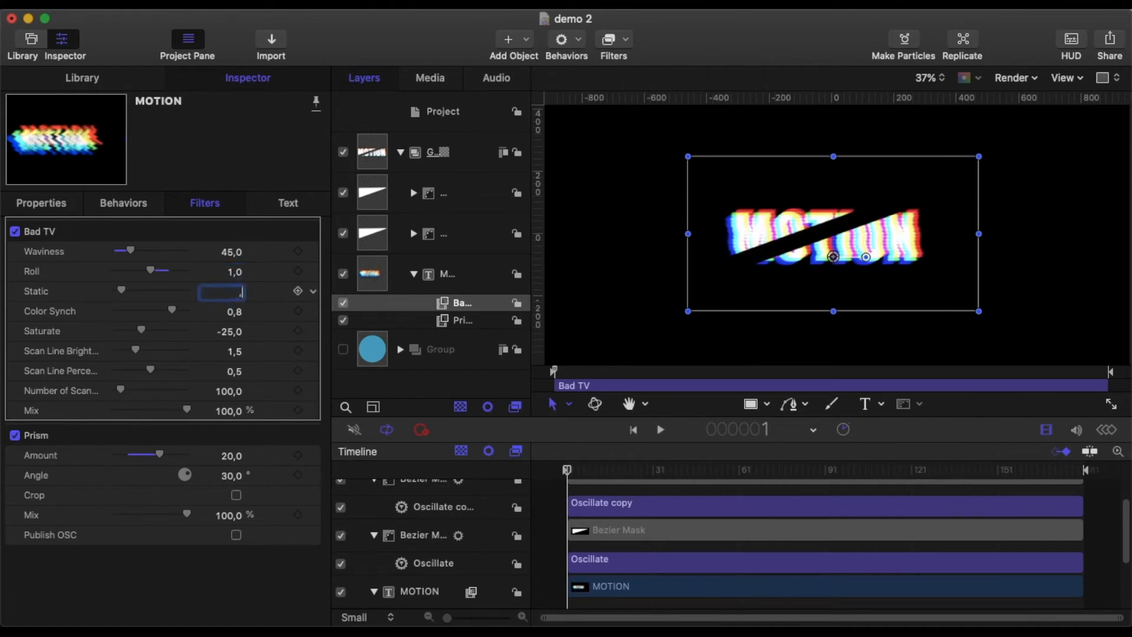
pyautogui.click(234, 390)
pyautogui.write('2')
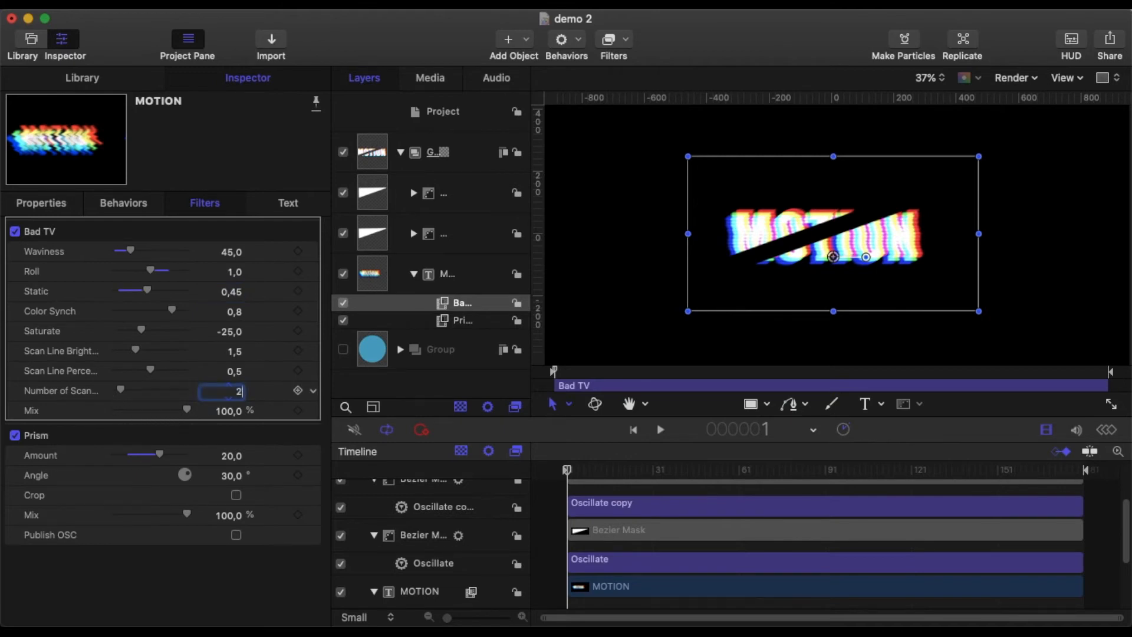
pyautogui.write('00')
pyautogui.press('Return')
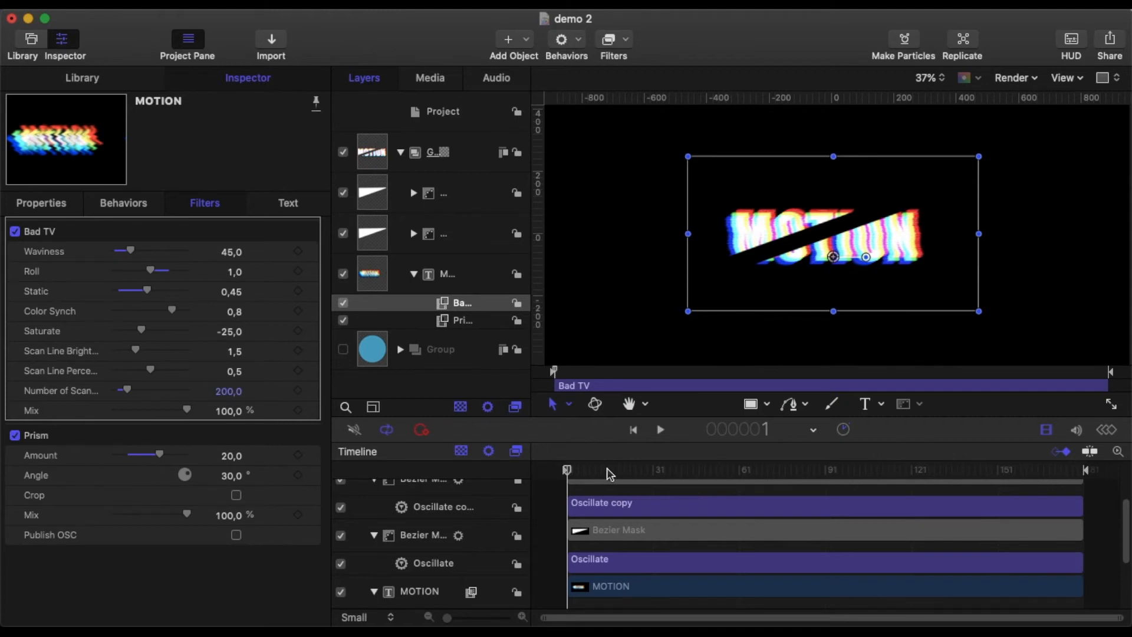
# Step: Play the animation from the first frame to review the glitch filters, then pause
pyautogui.click(559, 503)
pyautogui.click(659, 430)
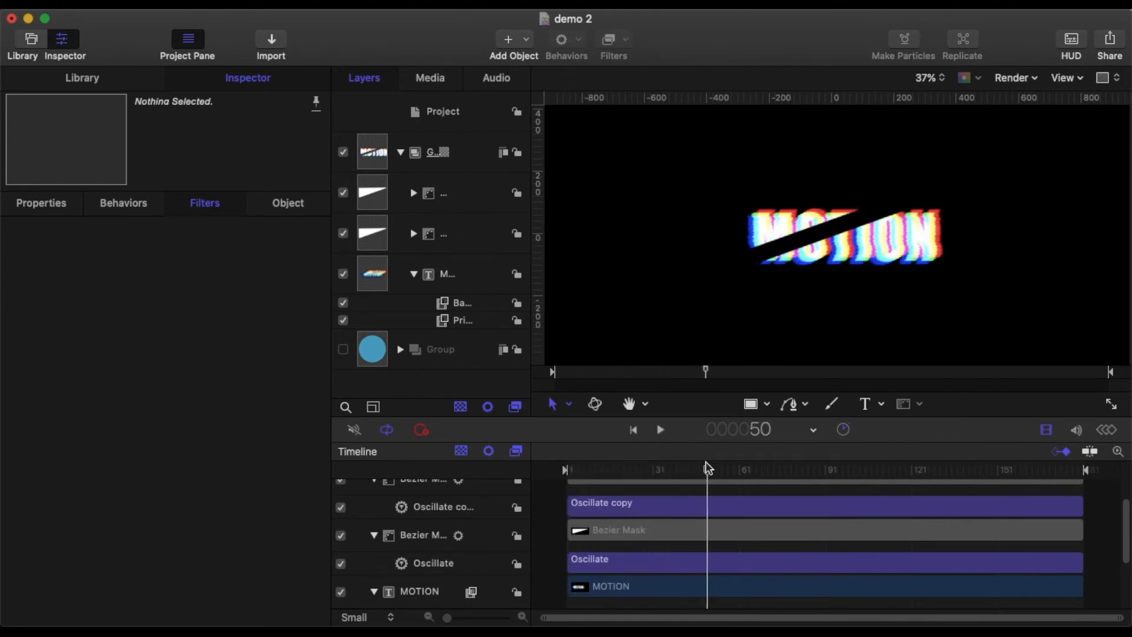
pyautogui.moveTo(706, 468); pyautogui.dragTo(524, 472)
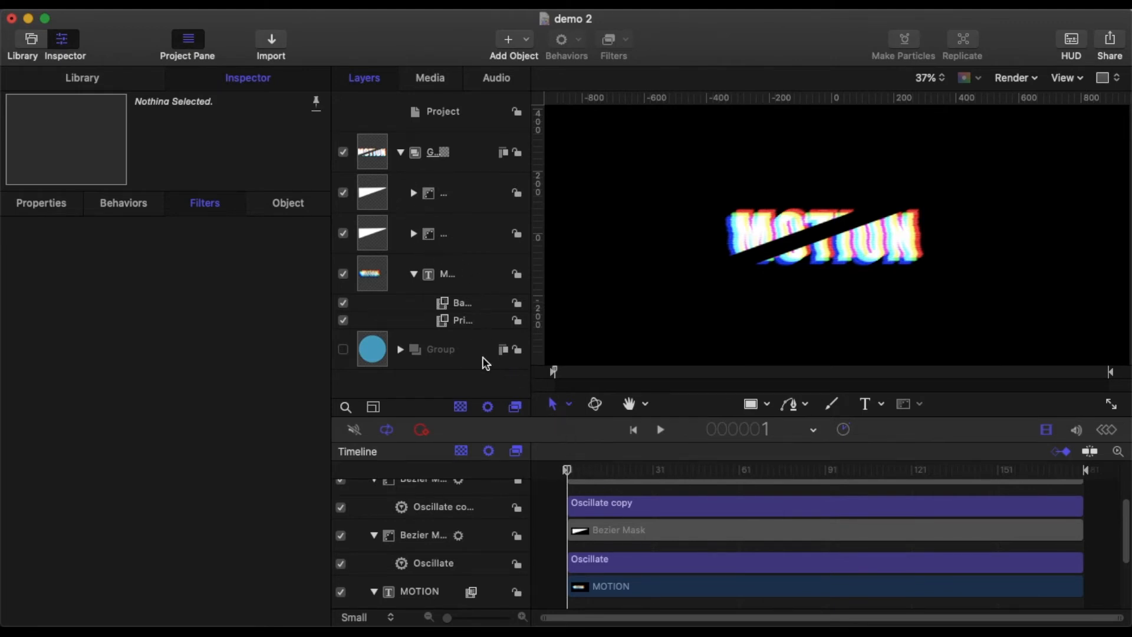
pyautogui.press('space')
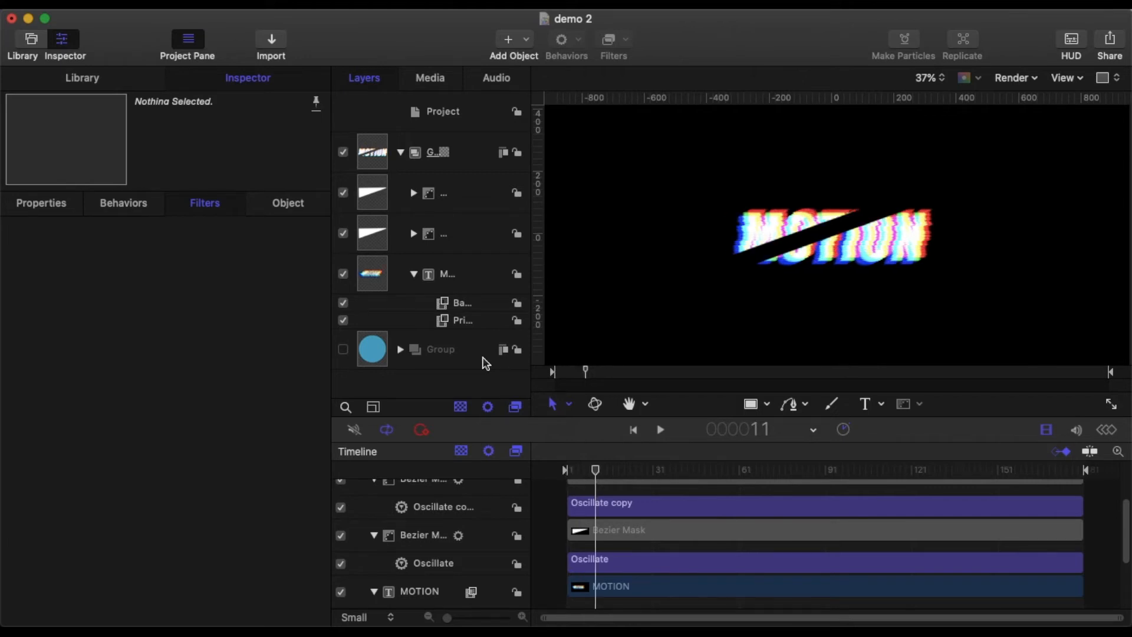
pyautogui.press('space')
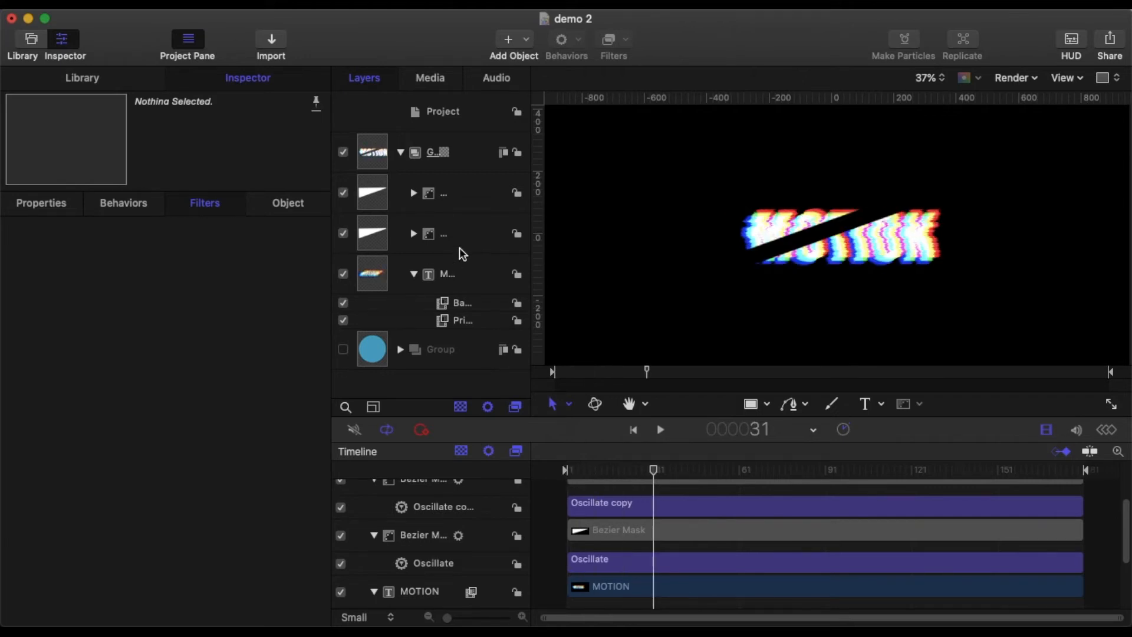
# Step: Trim both masks and both filters to frames 31–46, and end the MOTION text layer at frame 46
pyautogui.click(456, 200)
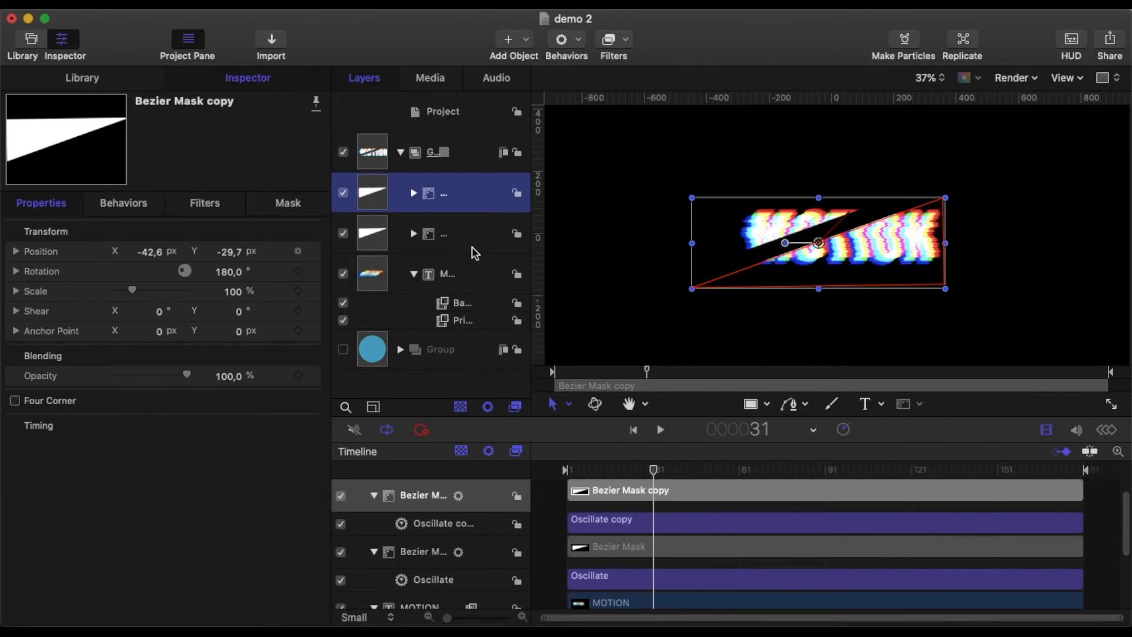
pyautogui.keyDown('shift'); pyautogui.click(477, 249); pyautogui.keyUp('shift')
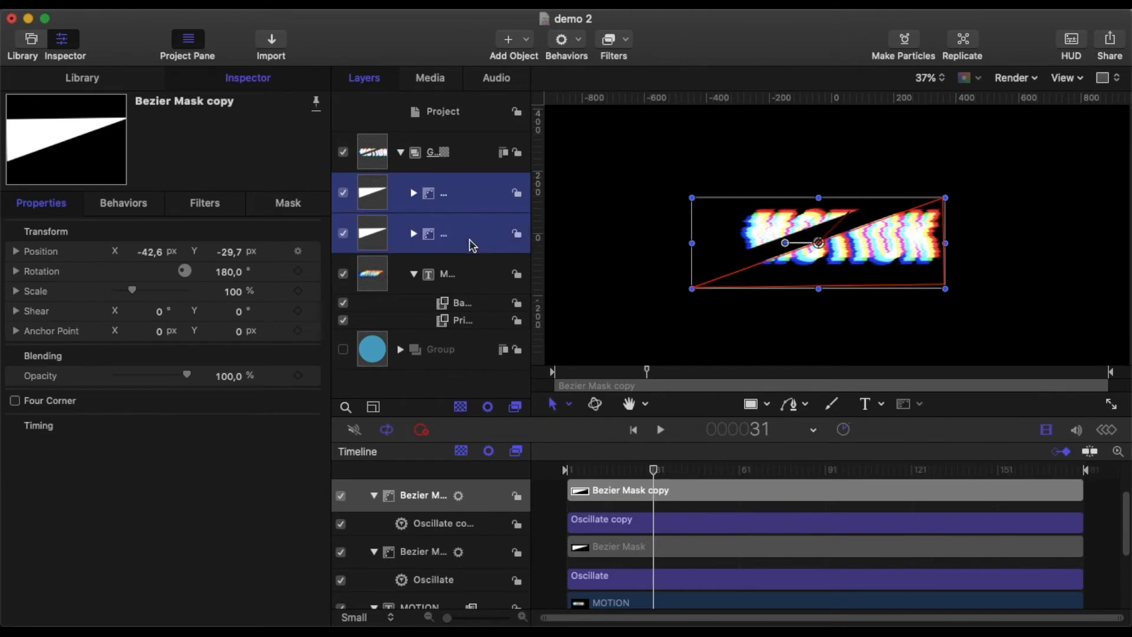
pyautogui.keyDown('super'); pyautogui.click(464, 305); pyautogui.keyUp('super')
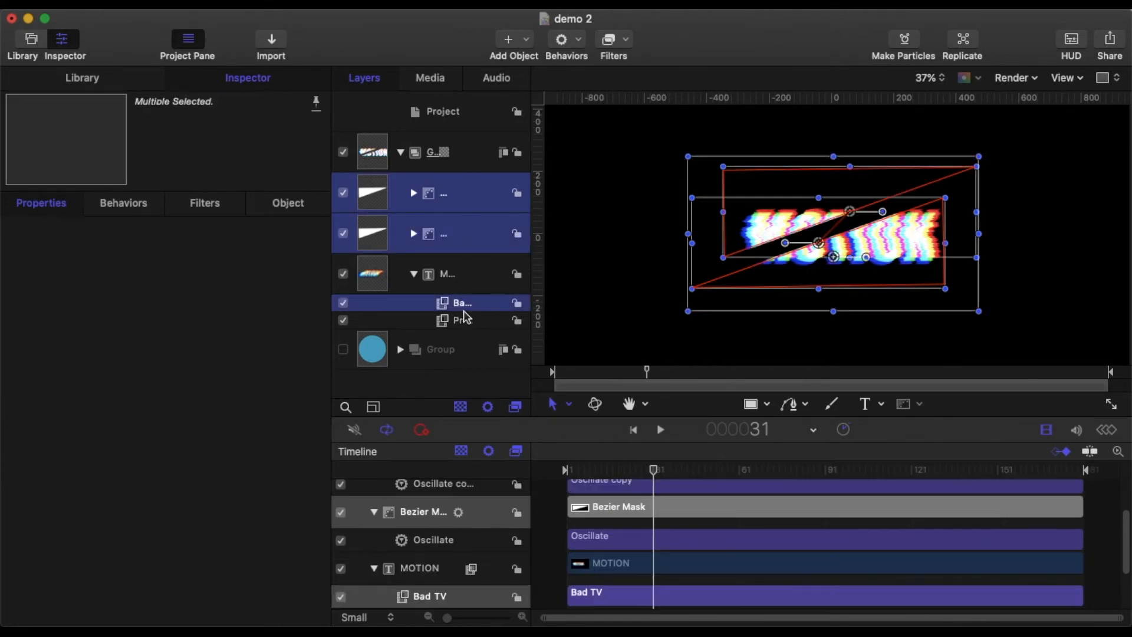
pyautogui.keyDown('super'); pyautogui.click(464, 321); pyautogui.keyUp('super')
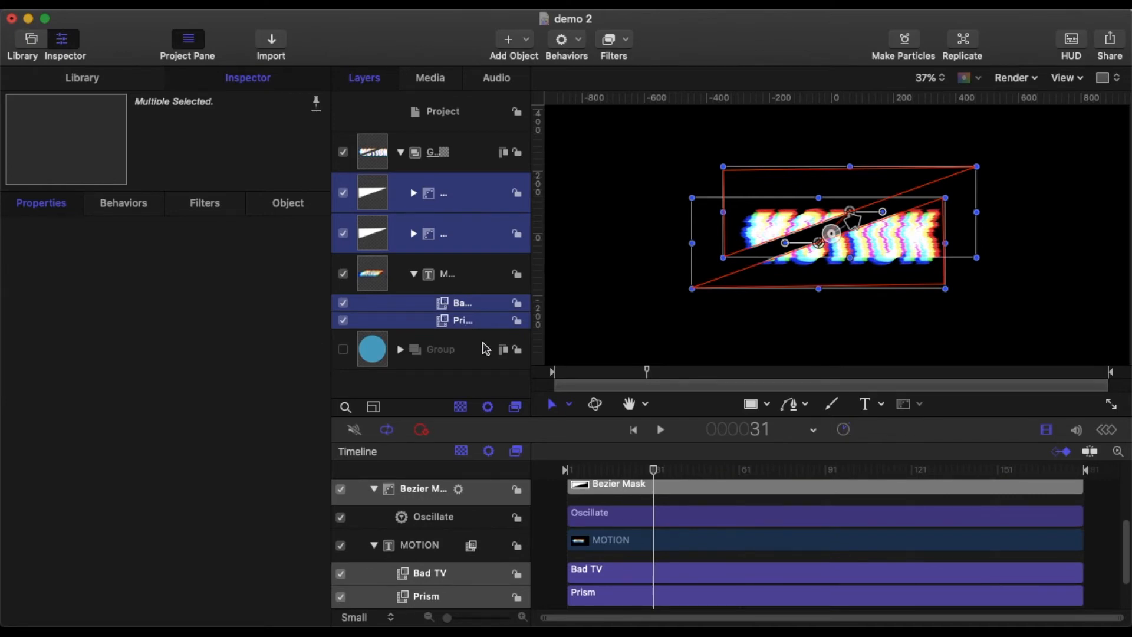
pyautogui.press('i')
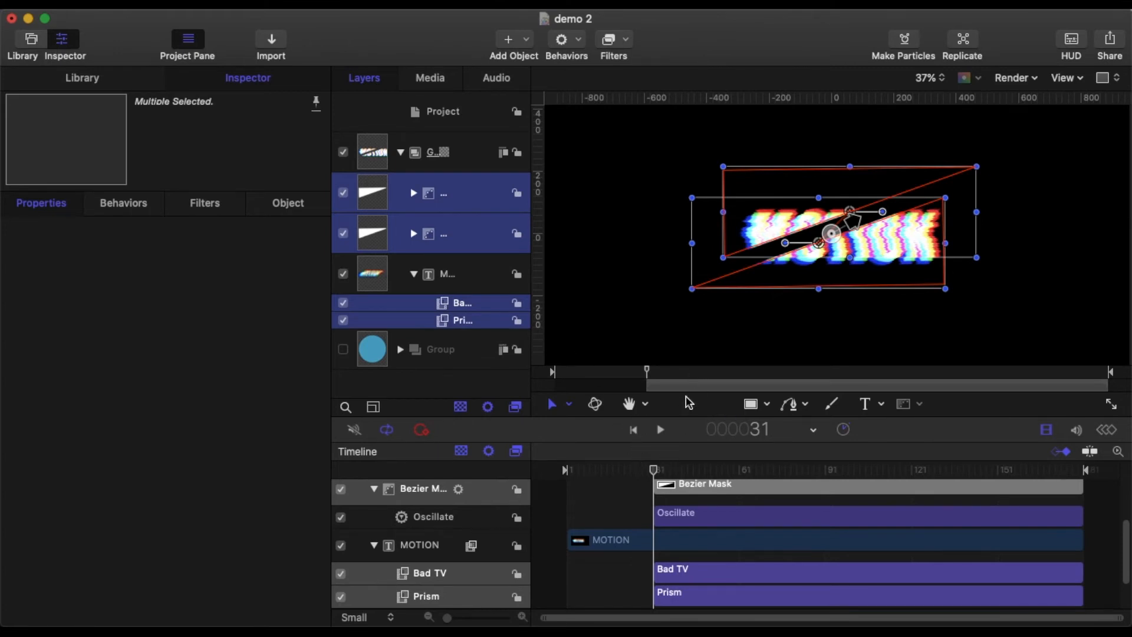
pyautogui.hotkey('shift', 'Right')
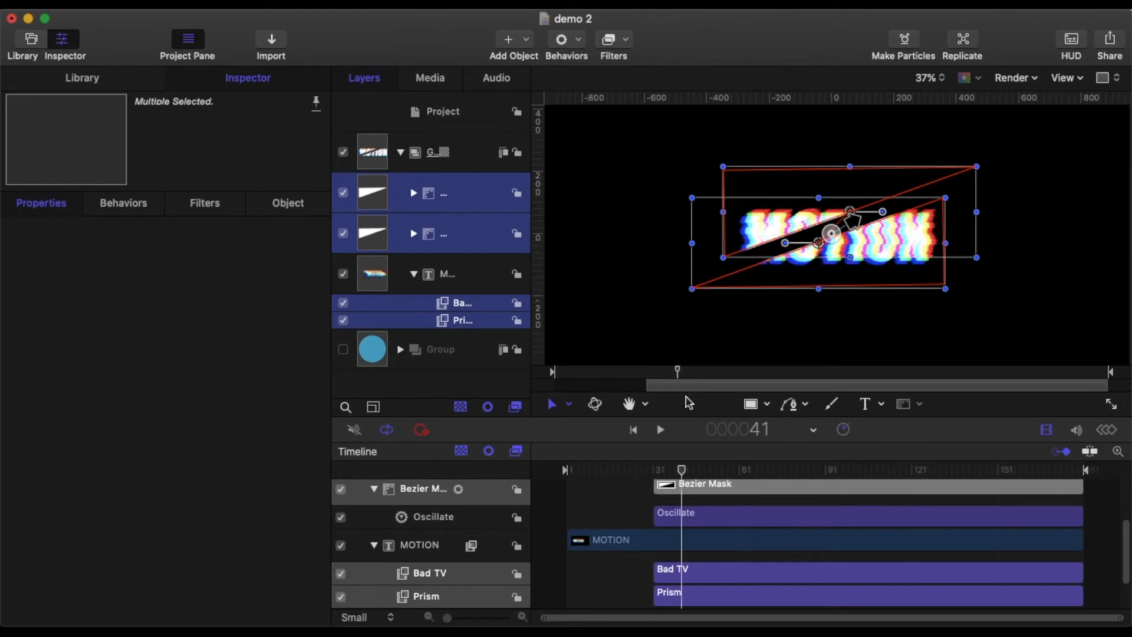
pyautogui.press('Right')
pyautogui.press('Right')
pyautogui.press('Right')
pyautogui.press('Right')
pyautogui.press('Right')
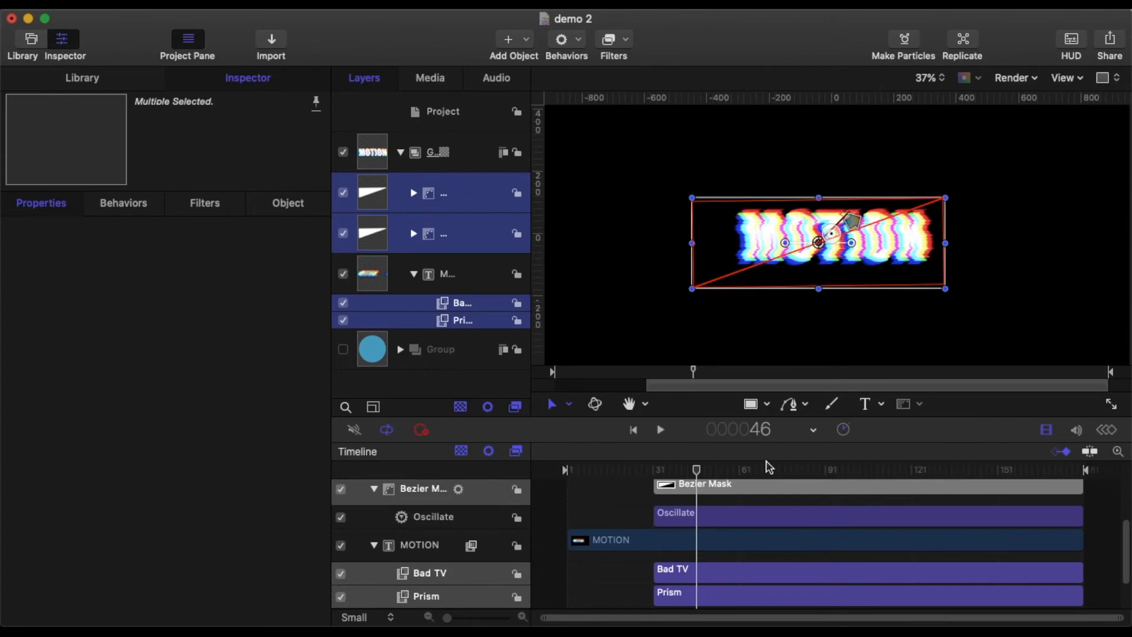
pyautogui.hotkey('alt', ']')
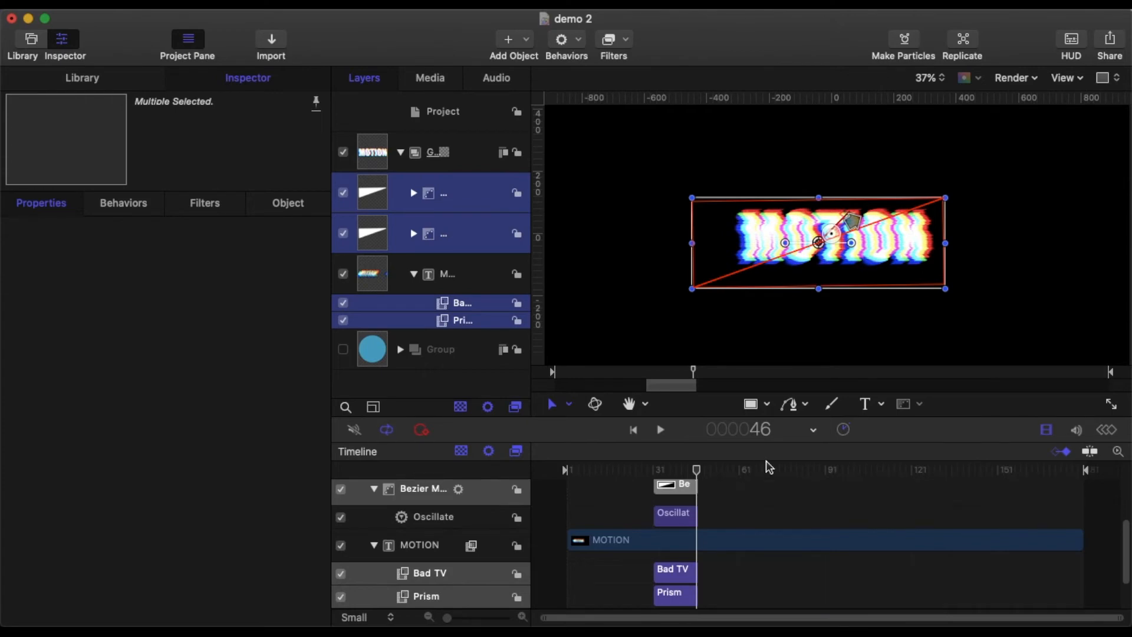
pyautogui.click(447, 275)
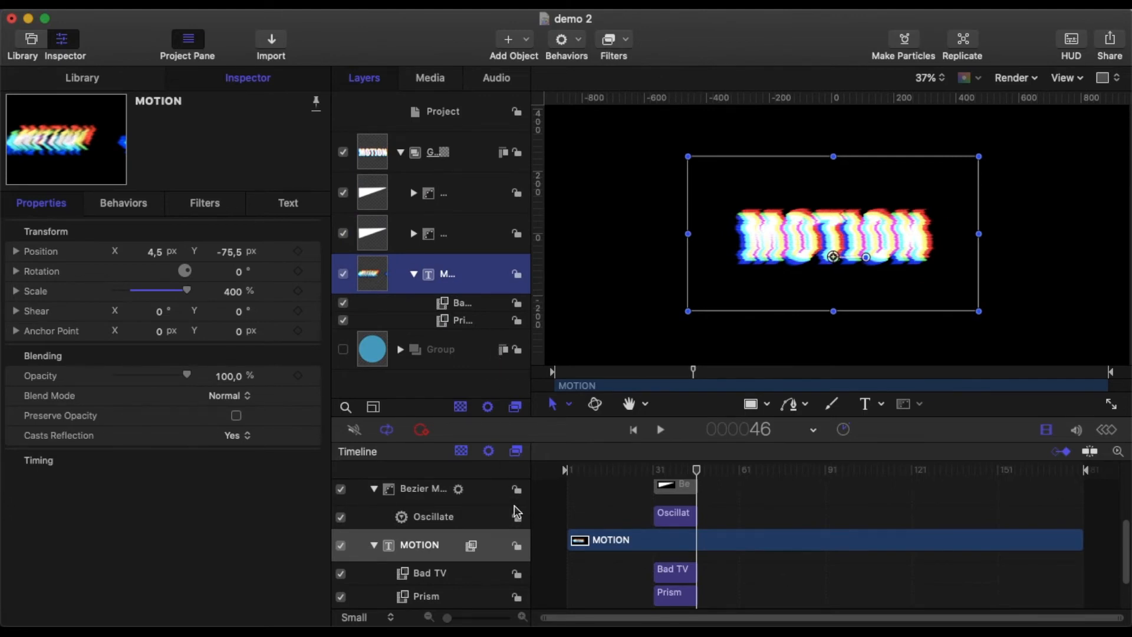
pyautogui.hotkey('alt', ']')
# Step: Play the trimmed animation from the start to review it, then stop
pyautogui.moveTo(697, 470); pyautogui.dragTo(534, 472)
pyautogui.click(660, 430)
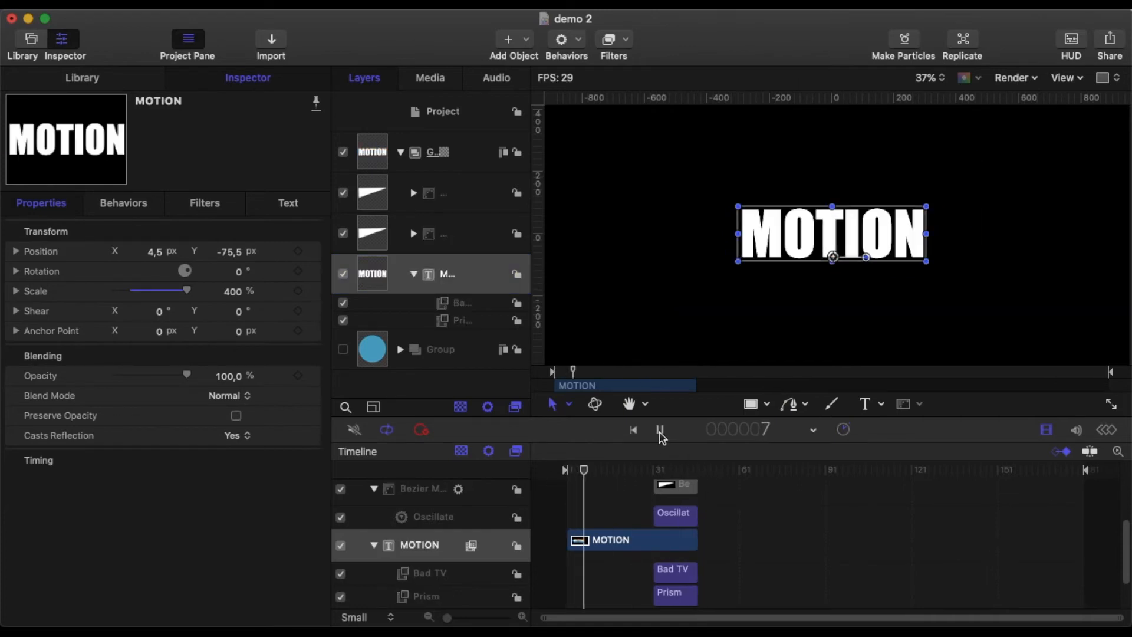
pyautogui.click(661, 430)
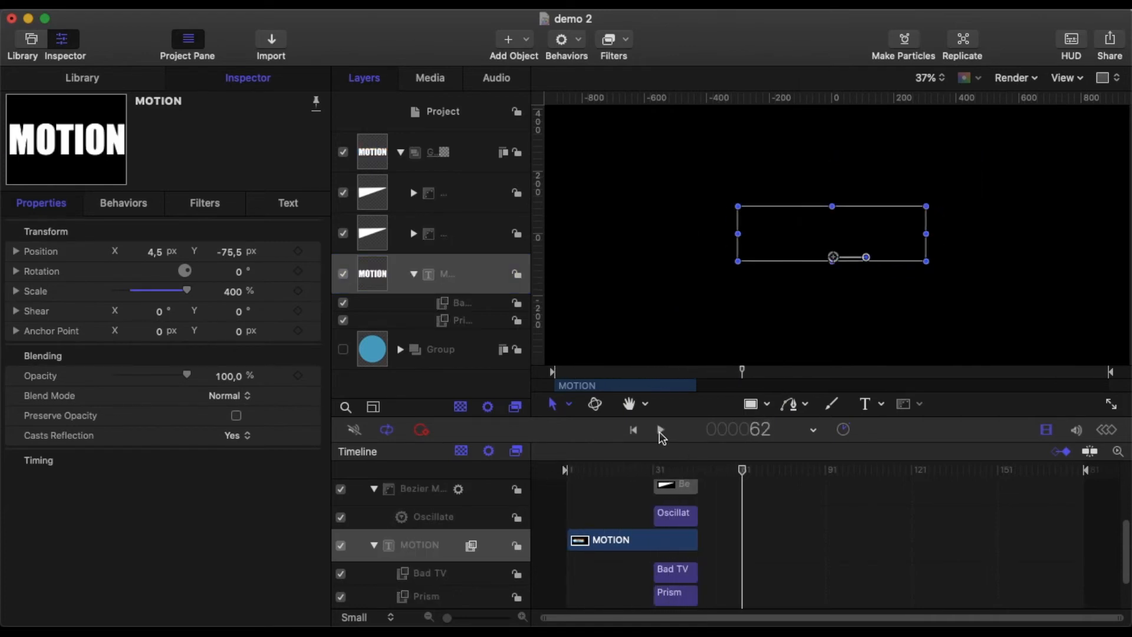
# Step: Collapse and duplicate Group 1, then move the copy to start at frame 46
pyautogui.click(401, 155)
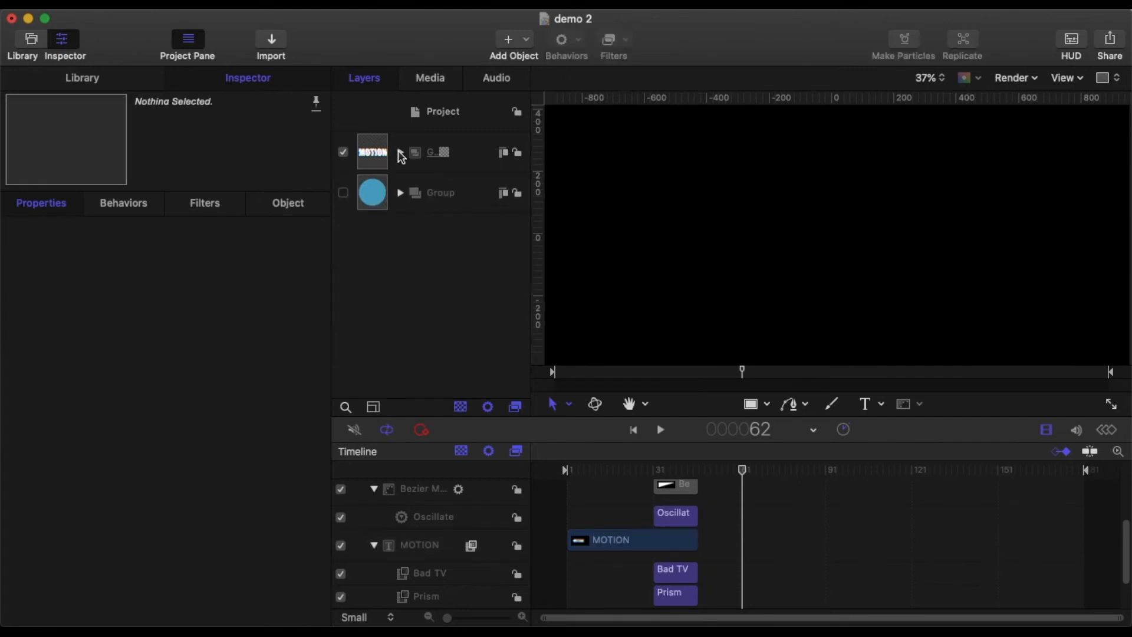
pyautogui.click(470, 158)
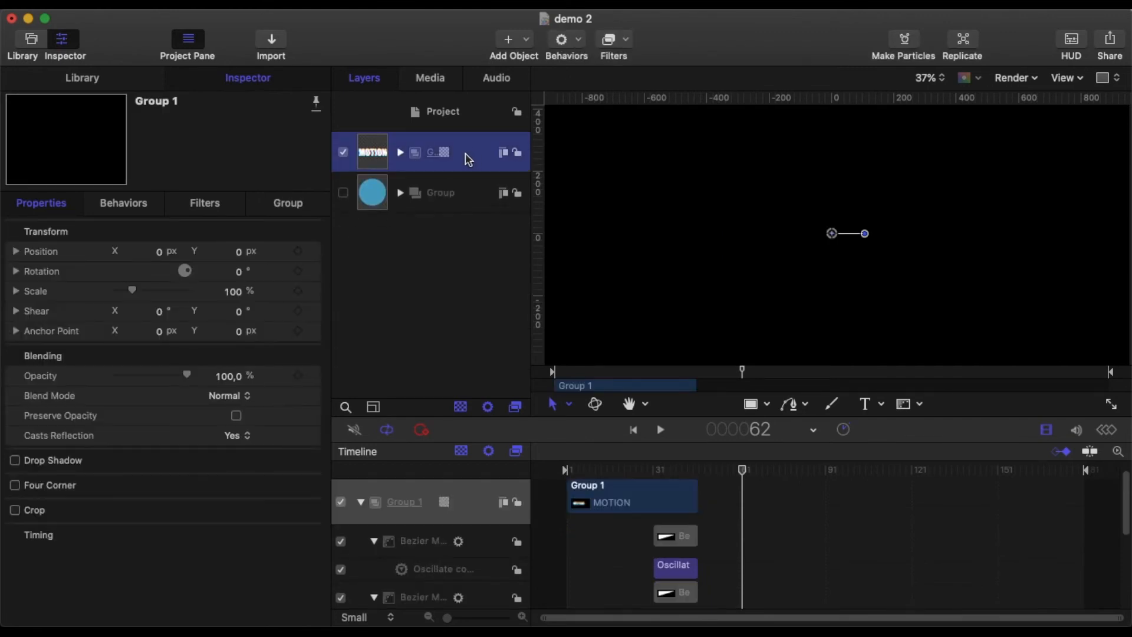
pyautogui.rightClick(468, 158)
pyautogui.click(504, 209)
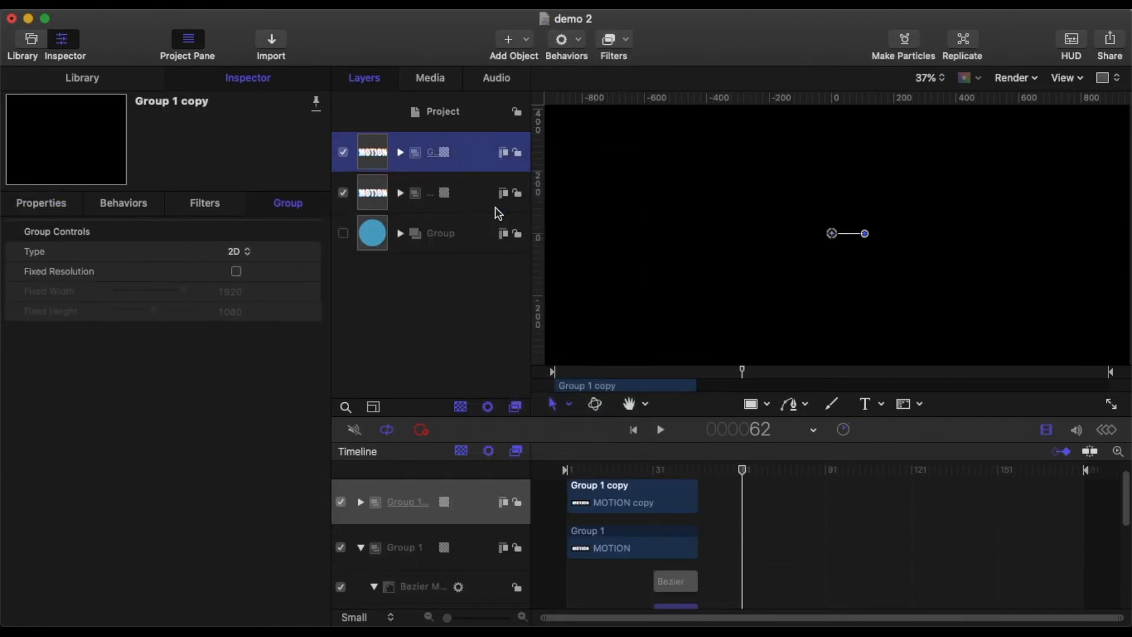
pyautogui.moveTo(741, 470); pyautogui.dragTo(699, 487)
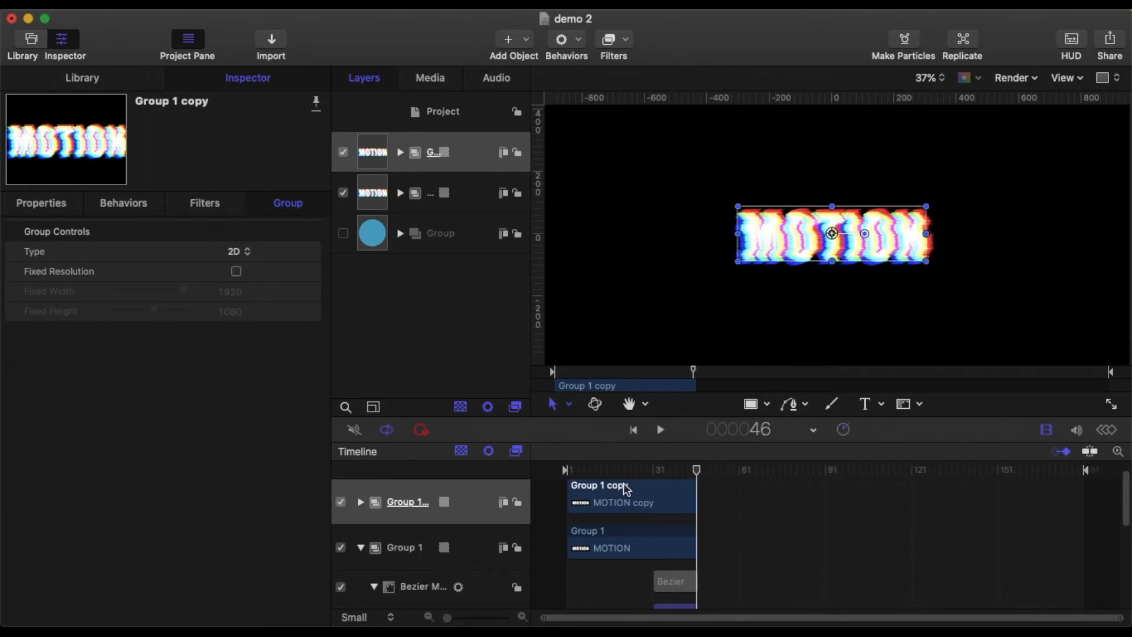
pyautogui.moveTo(629, 488); pyautogui.dragTo(758, 500)
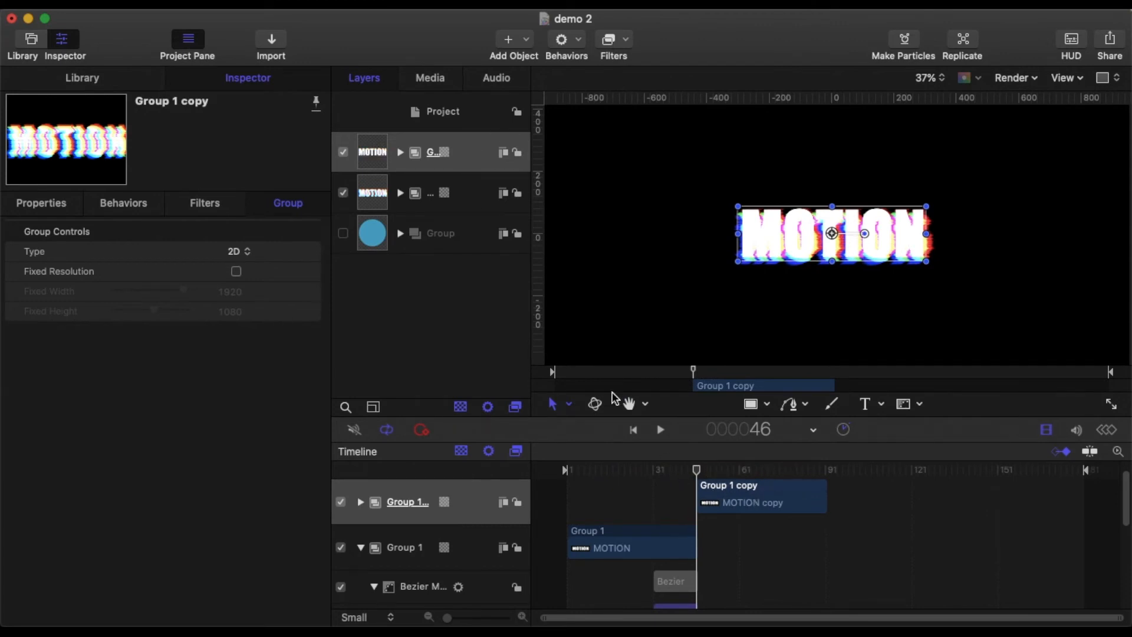
# Step: Duplicate Group 1 copy and move the new duplicate to start at frame 91
pyautogui.moveTo(700, 471); pyautogui.dragTo(827, 508)
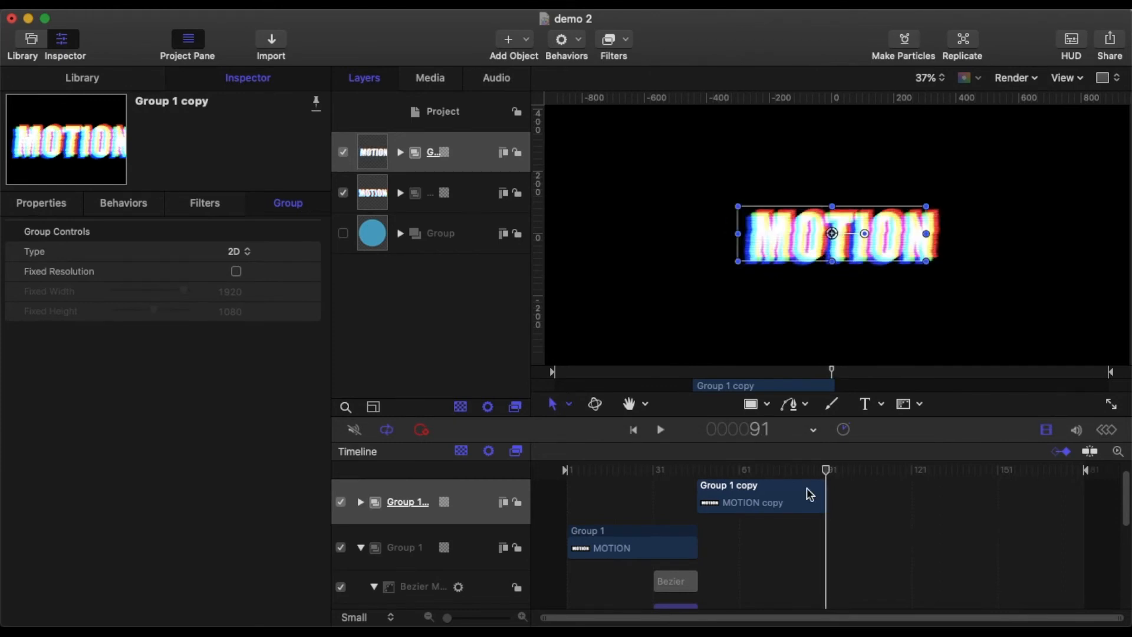
pyautogui.rightClick(460, 153)
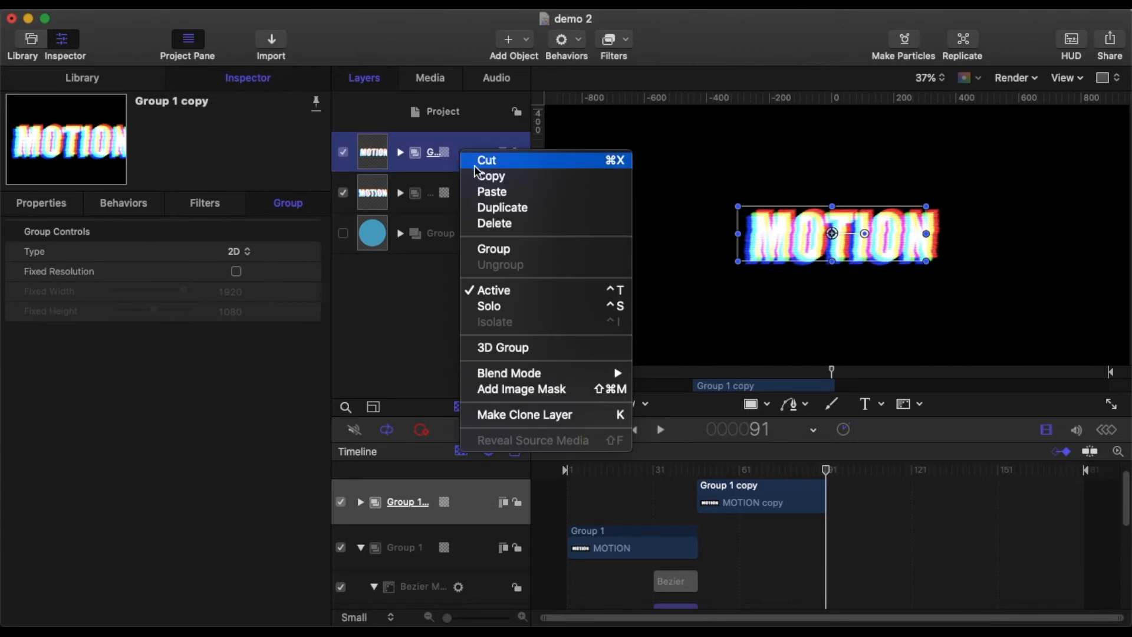
pyautogui.click(492, 212)
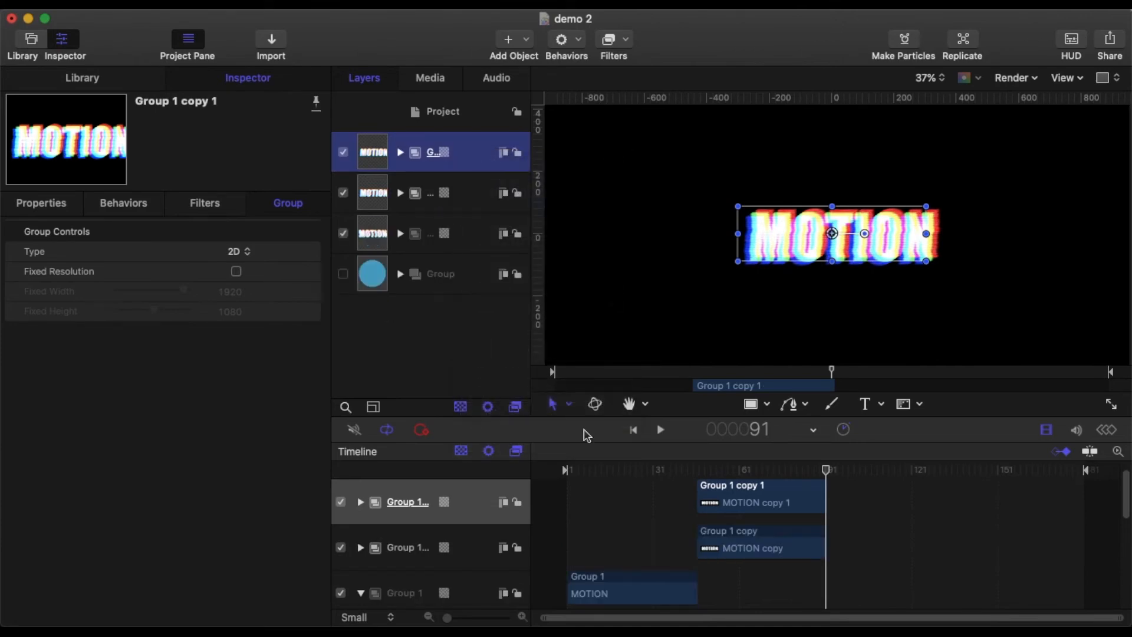
pyautogui.moveTo(750, 483); pyautogui.dragTo(853, 493)
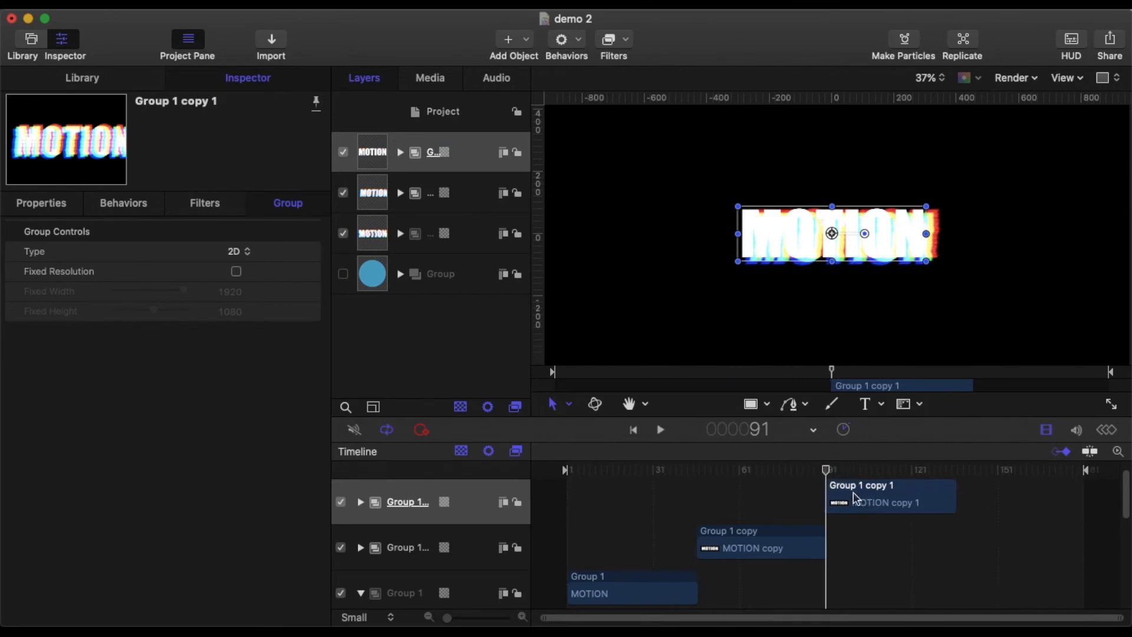
# Step: Deselect everything and play the sequence from the first frame to review it
pyautogui.click(538, 488)
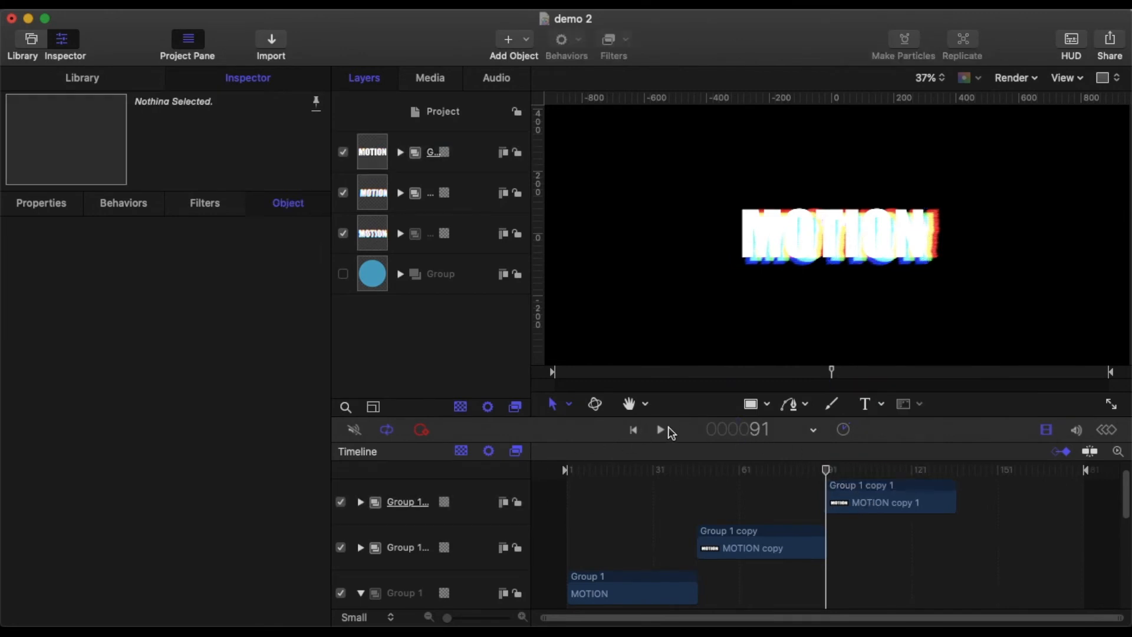
pyautogui.click(627, 431)
pyautogui.click(661, 431)
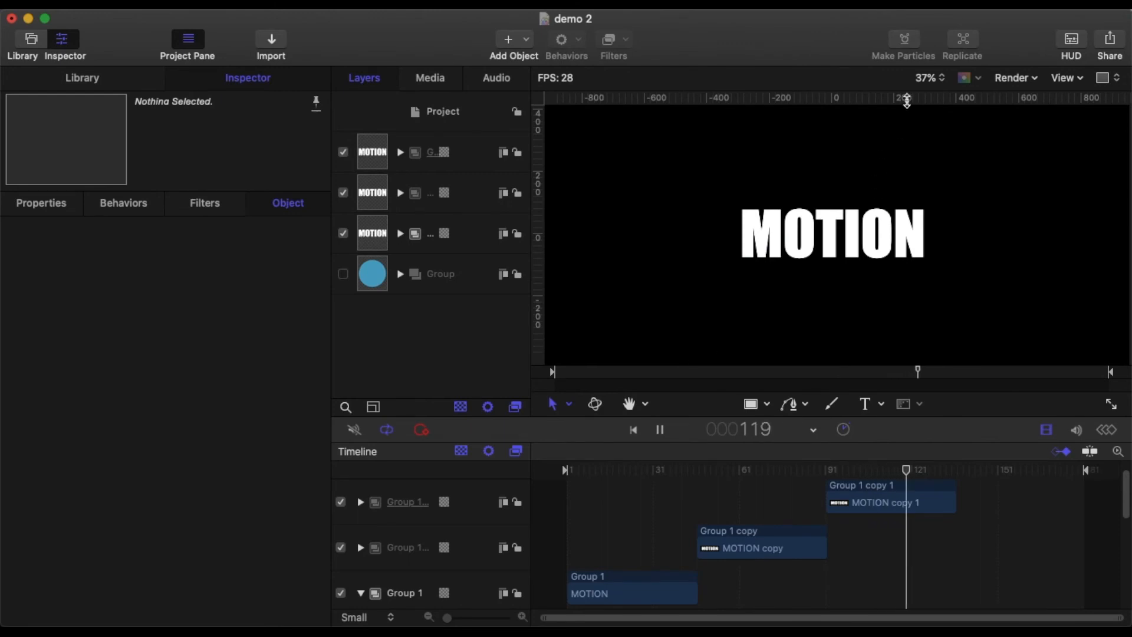
# Step: Select Group 2 and set its Y rotation to 40°
pyautogui.click(929, 78)
pyautogui.click(922, 100)
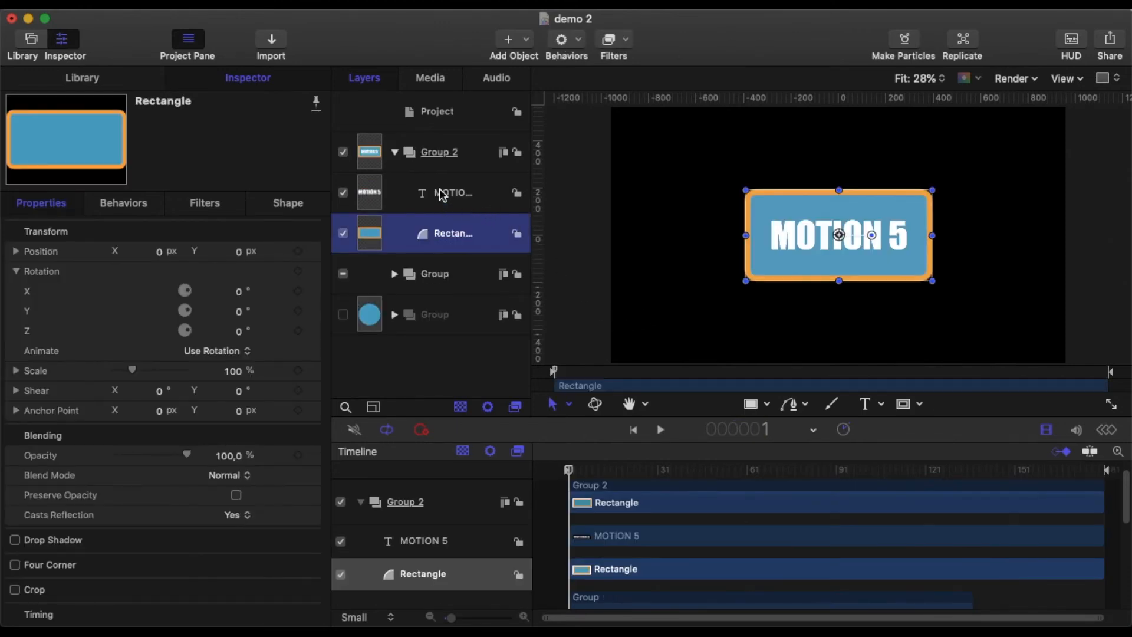
pyautogui.click(442, 196)
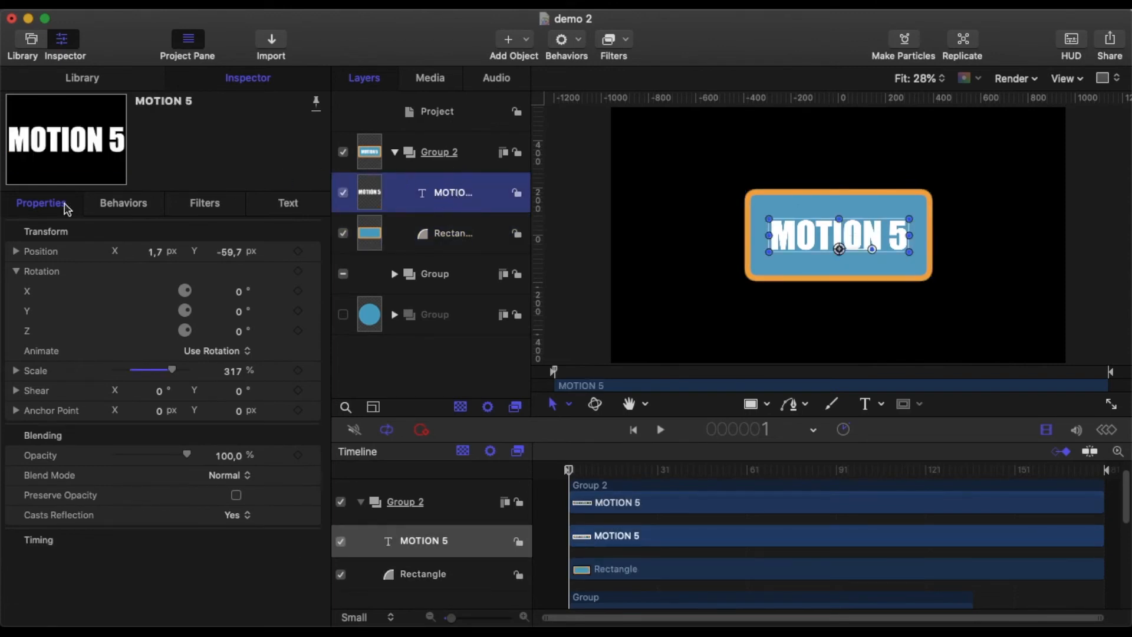
pyautogui.click(475, 155)
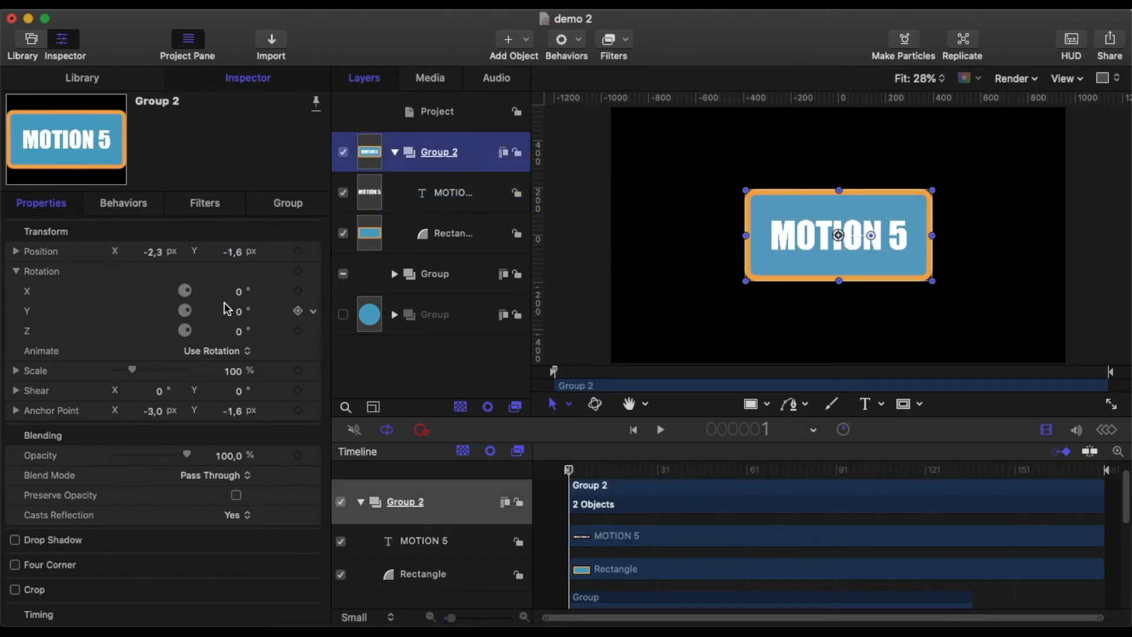
pyautogui.click(241, 317)
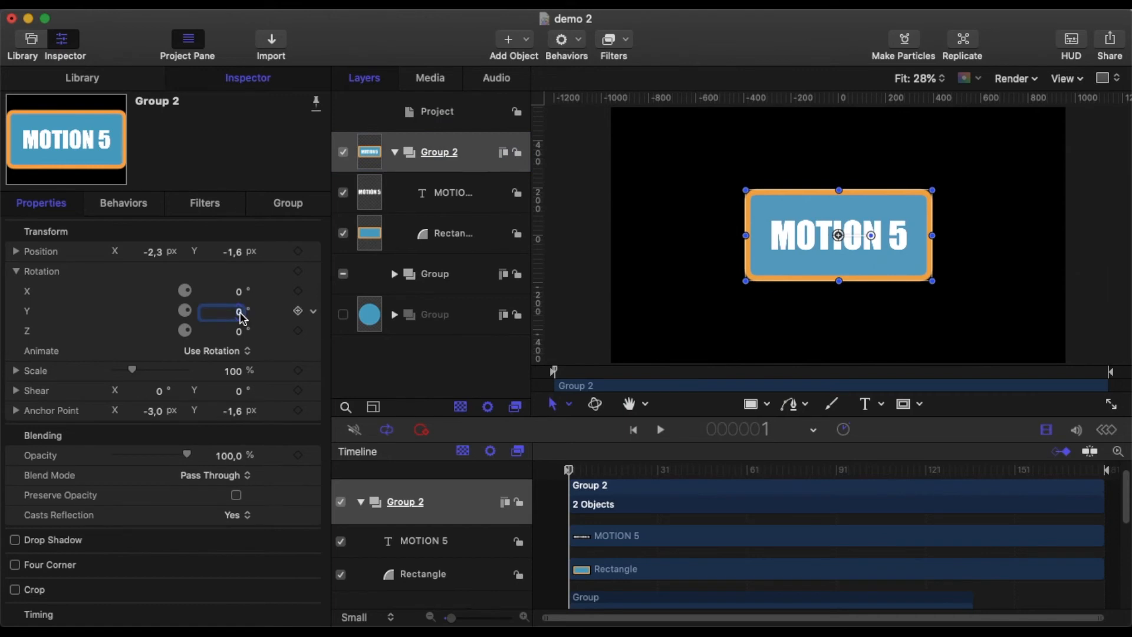
pyautogui.write('40')
pyautogui.scroll(1, 241, 313)
pyautogui.press('Return')
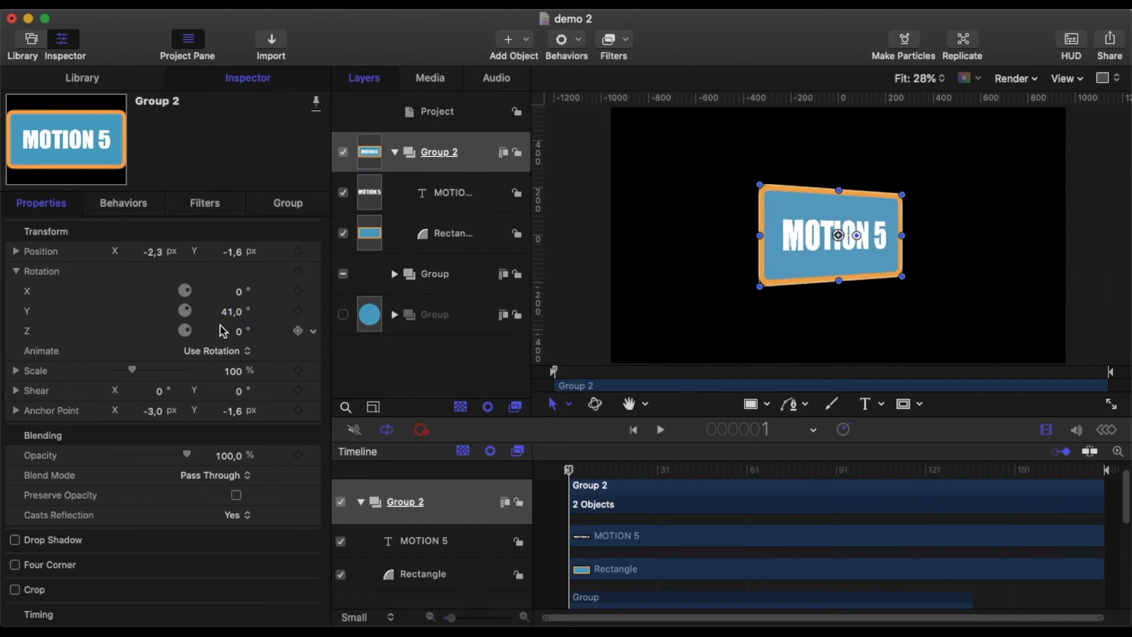
pyautogui.click(235, 320)
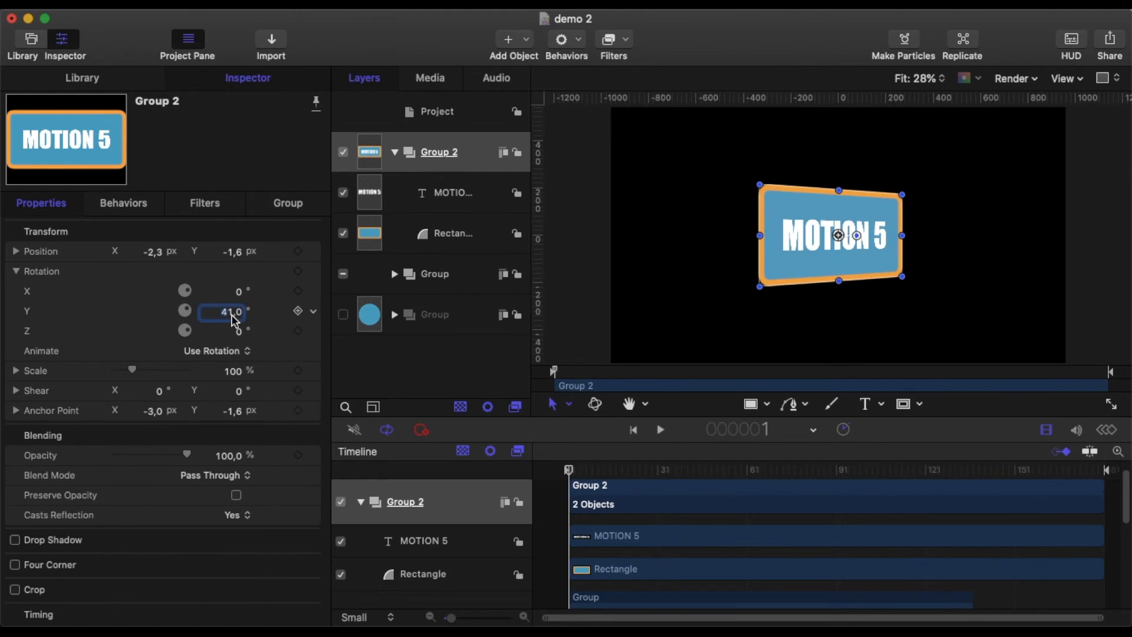
pyautogui.write('40')
pyautogui.press('Return')
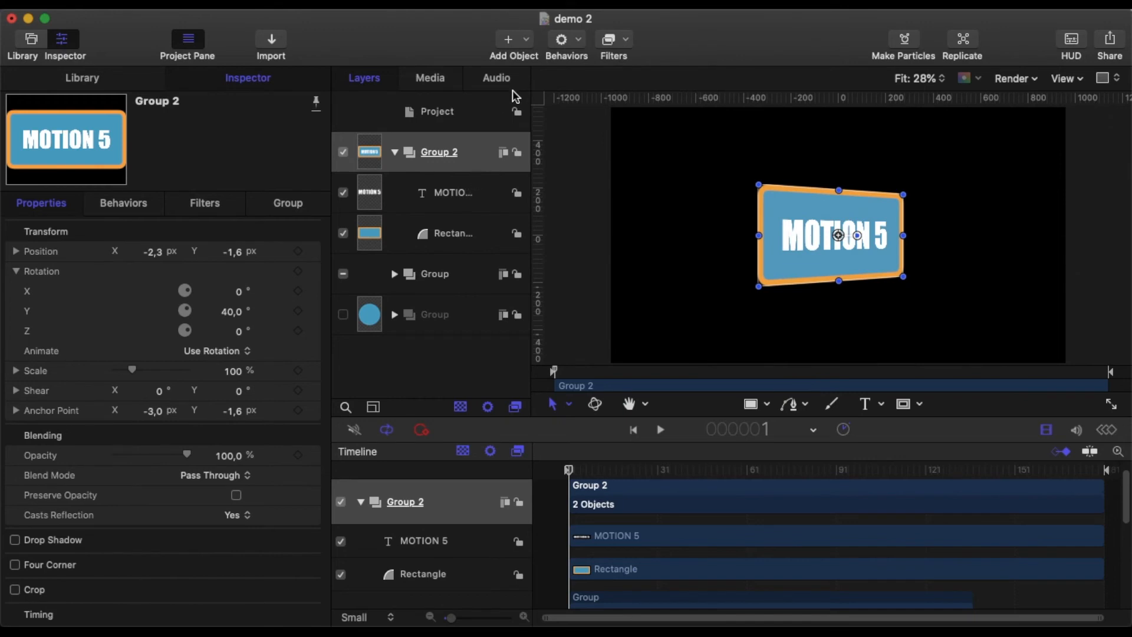
# Step: Apply the Stylize Extrude filter to Group 2
pyautogui.click(625, 42)
pyautogui.moveTo(649, 195)
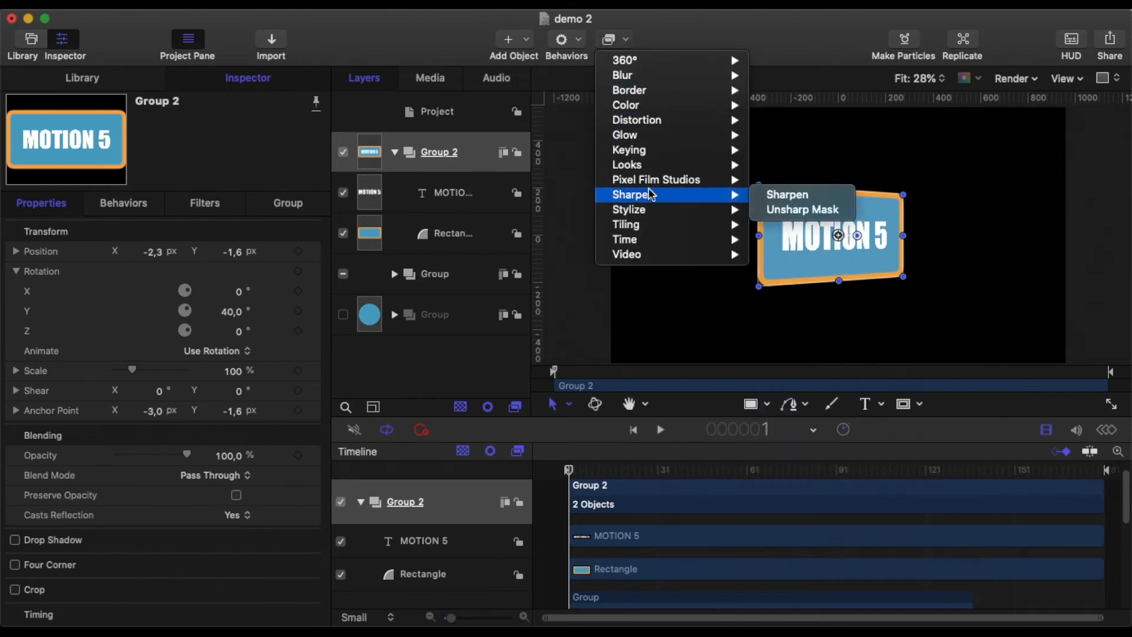
pyautogui.moveTo(690, 210)
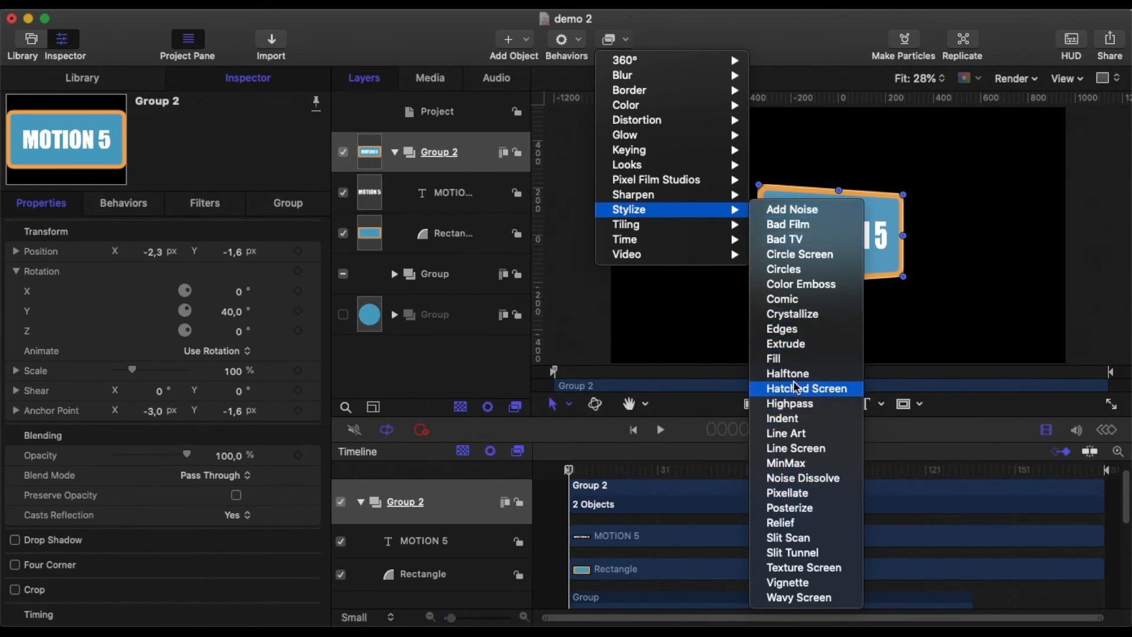
pyautogui.click(791, 347)
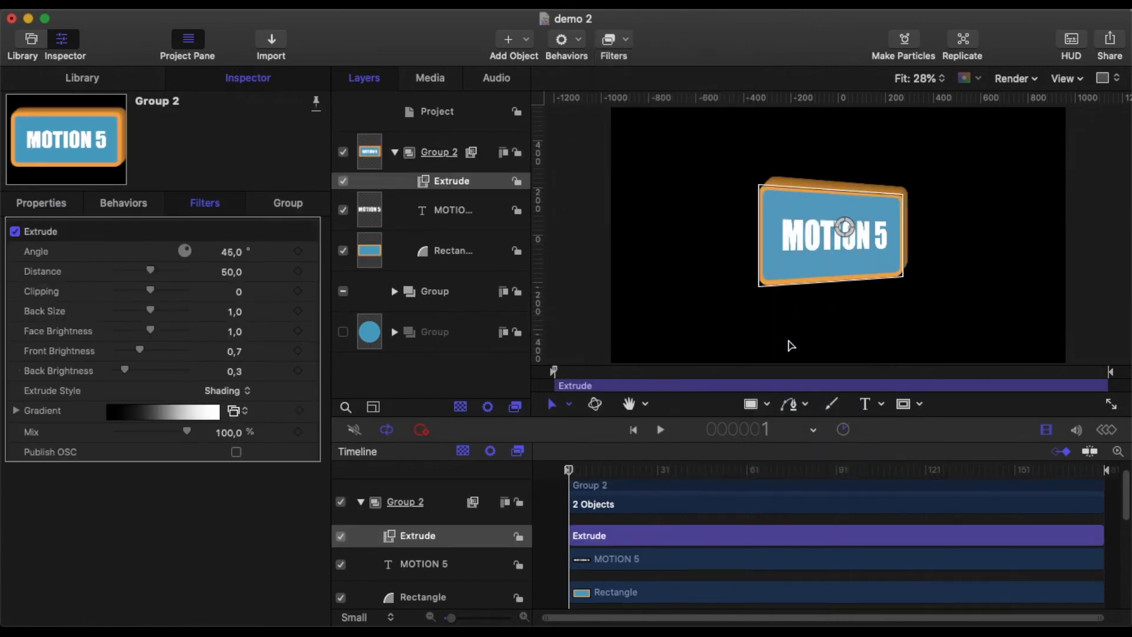
# Step: Set the Extrude angle to 180° and reduce its distance to 15
pyautogui.click(229, 256)
pyautogui.write('180')
pyautogui.press('Return')
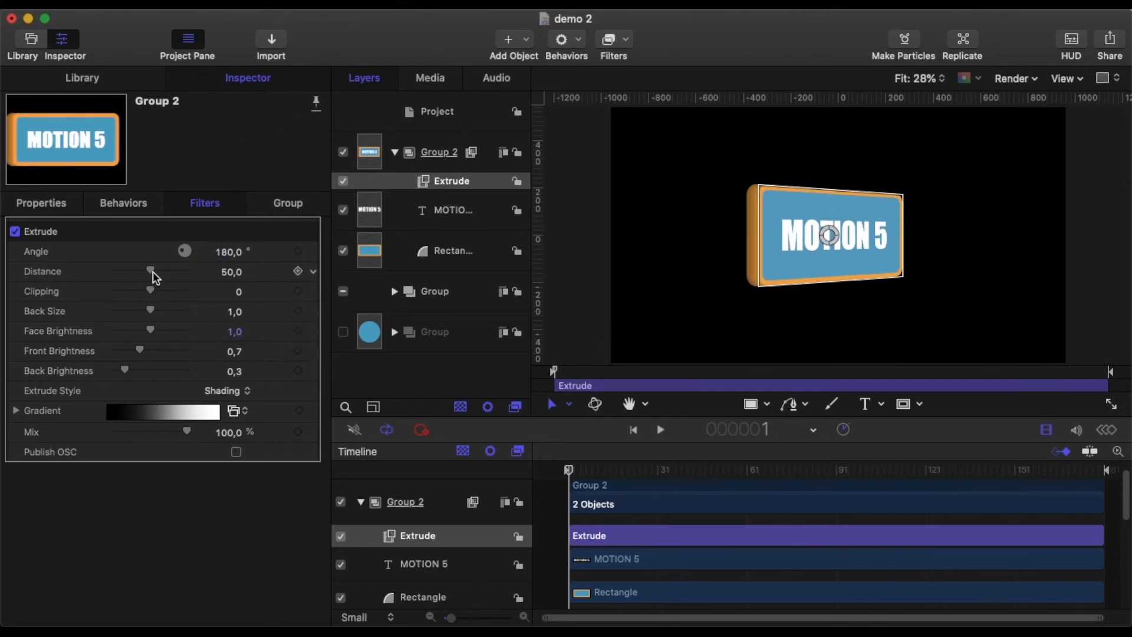
pyautogui.moveTo(152, 275); pyautogui.dragTo(133, 280)
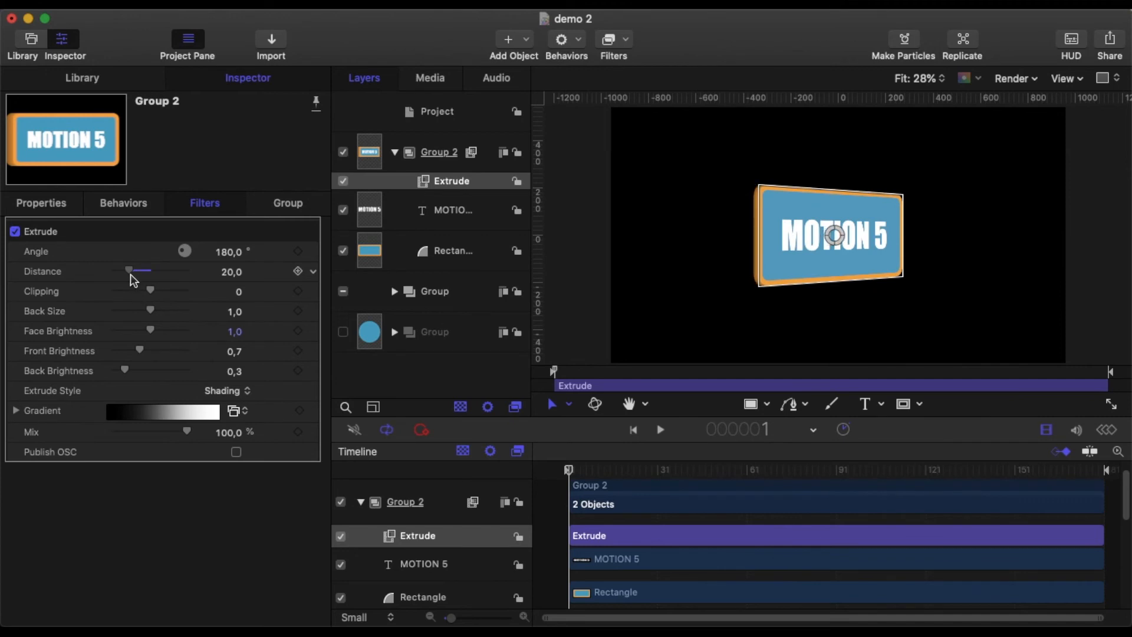
pyautogui.moveTo(131, 275); pyautogui.dragTo(128, 277)
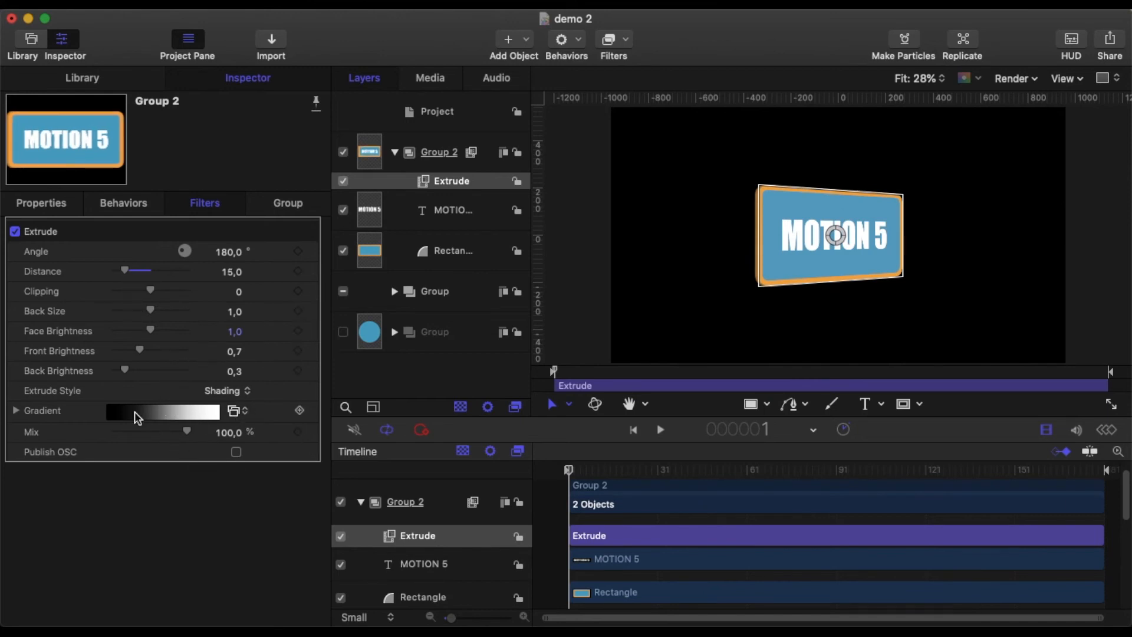
# Step: Set the Extrude gradient's dark end colour by sampling the sign's orange border with the eyedropper
pyautogui.click(16, 410)
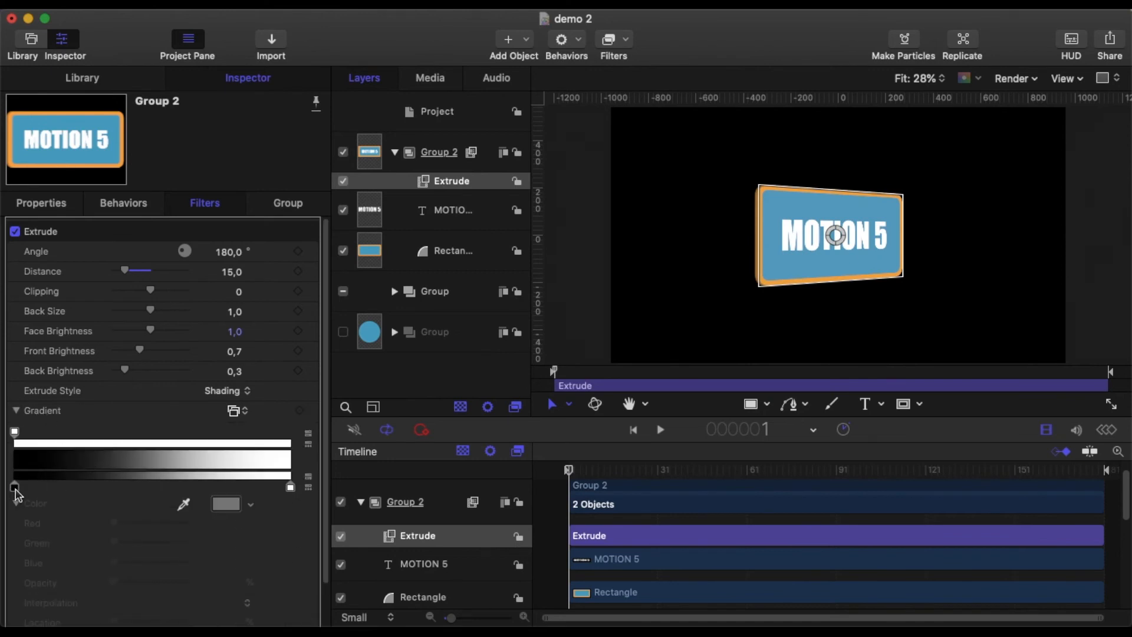
pyautogui.click(15, 488)
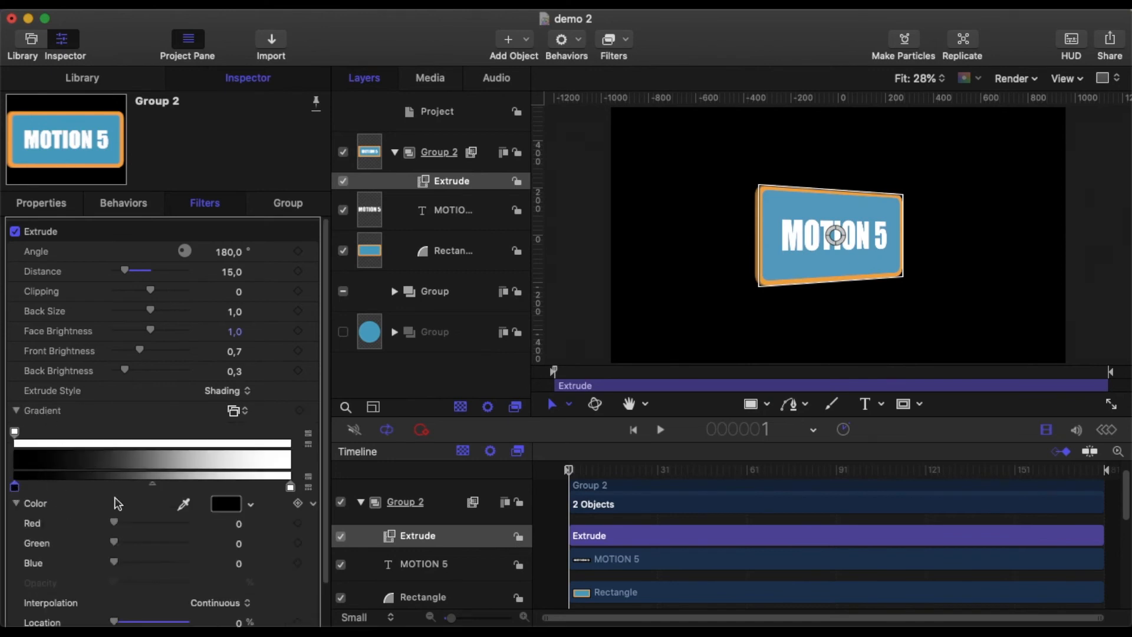
pyautogui.click(184, 503)
pyautogui.click(756, 242)
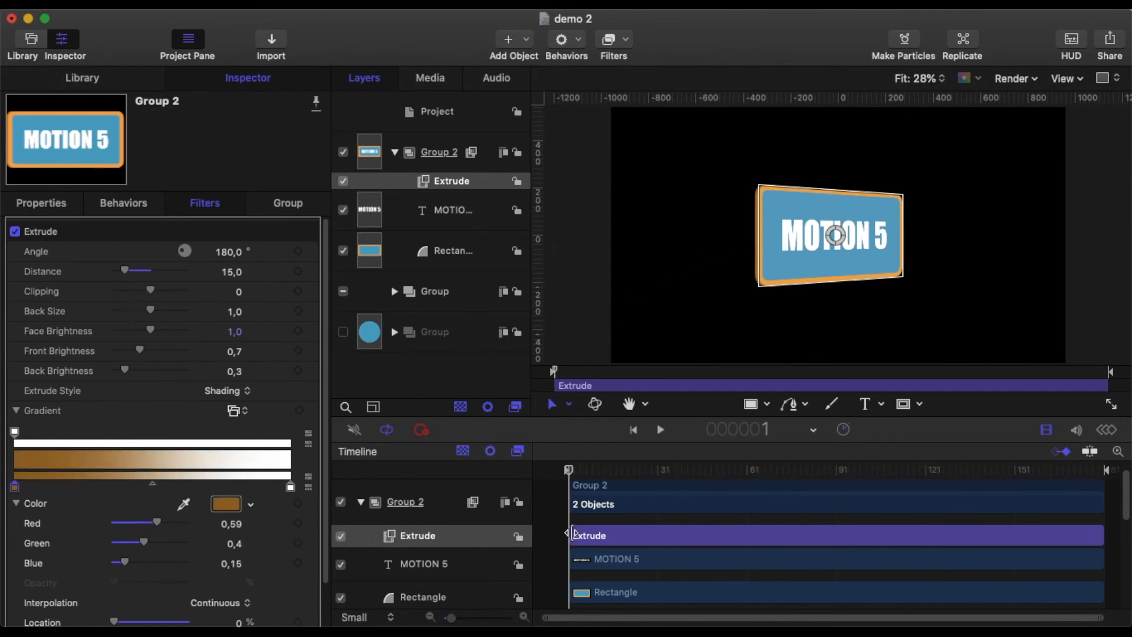
pyautogui.click(552, 504)
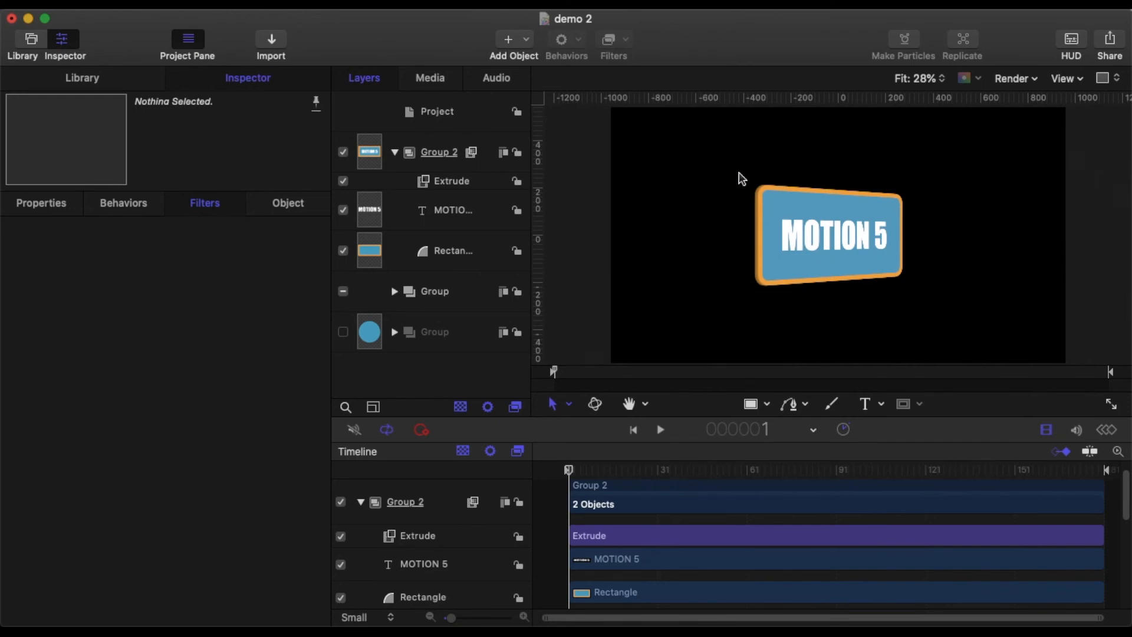
# Step: Move Group 2's anchor point up to the sign's top edge, about Y 200
pyautogui.click(462, 183)
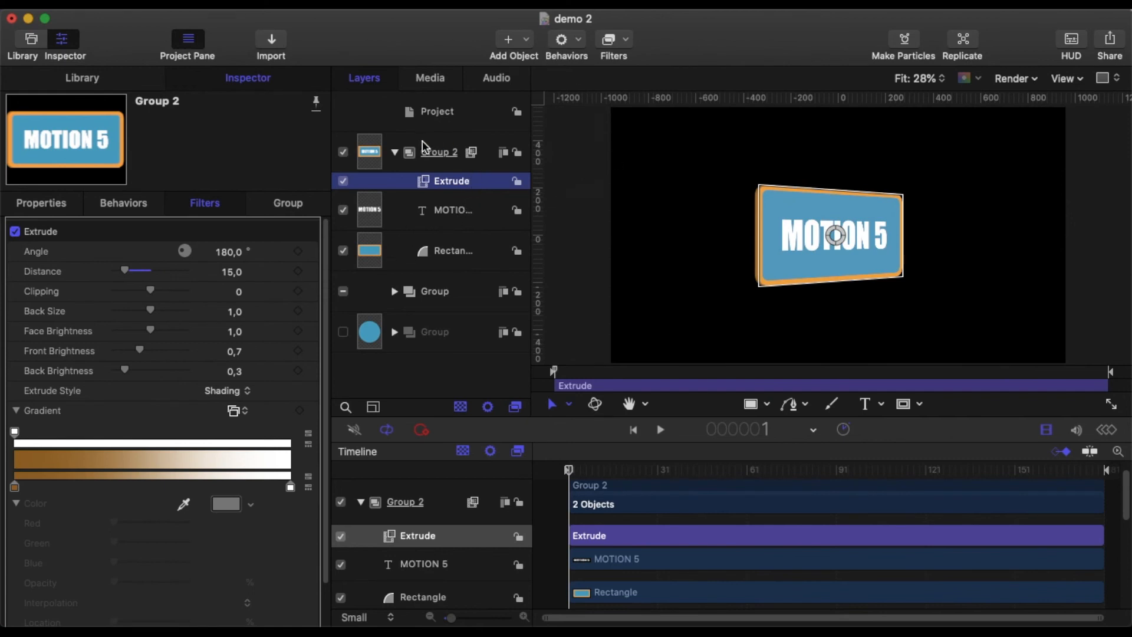
pyautogui.click(439, 162)
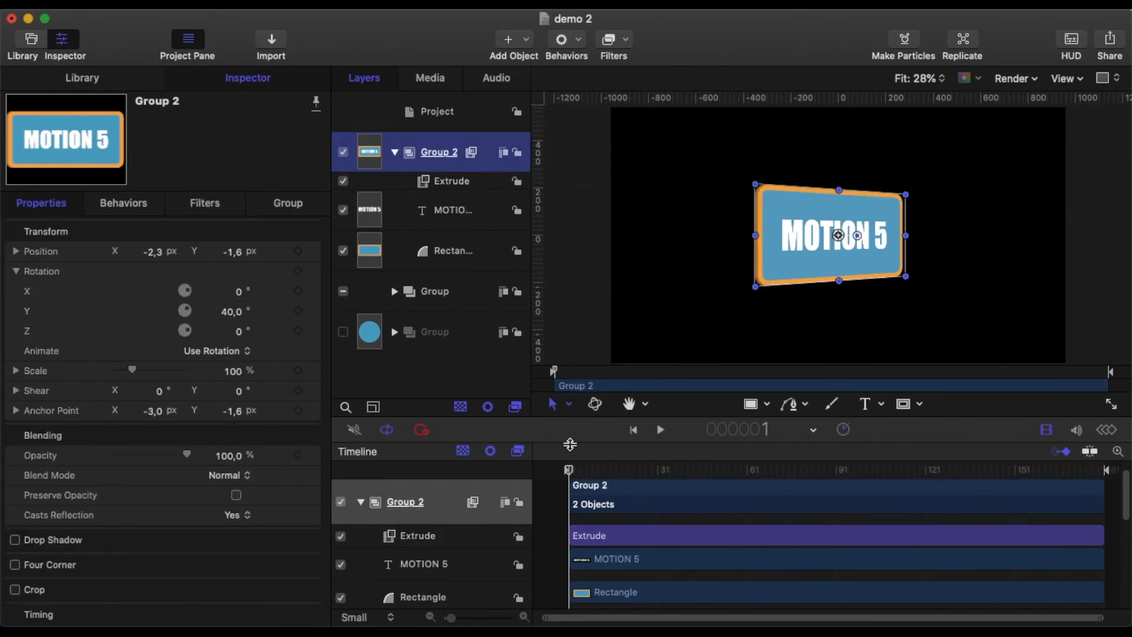
pyautogui.click(569, 406)
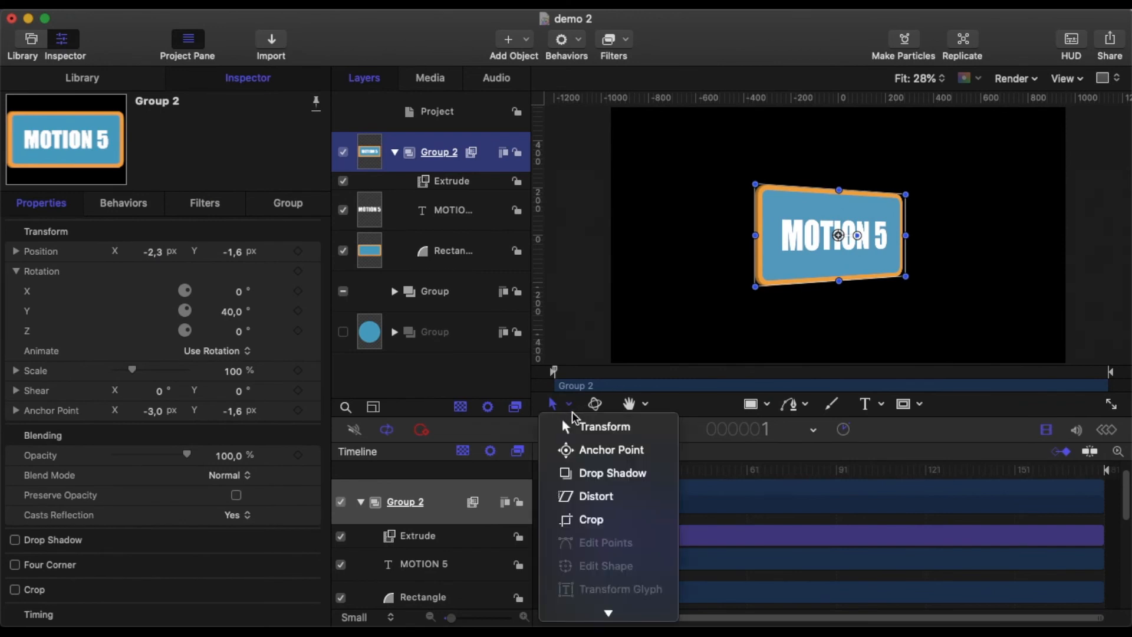
pyautogui.click(583, 451)
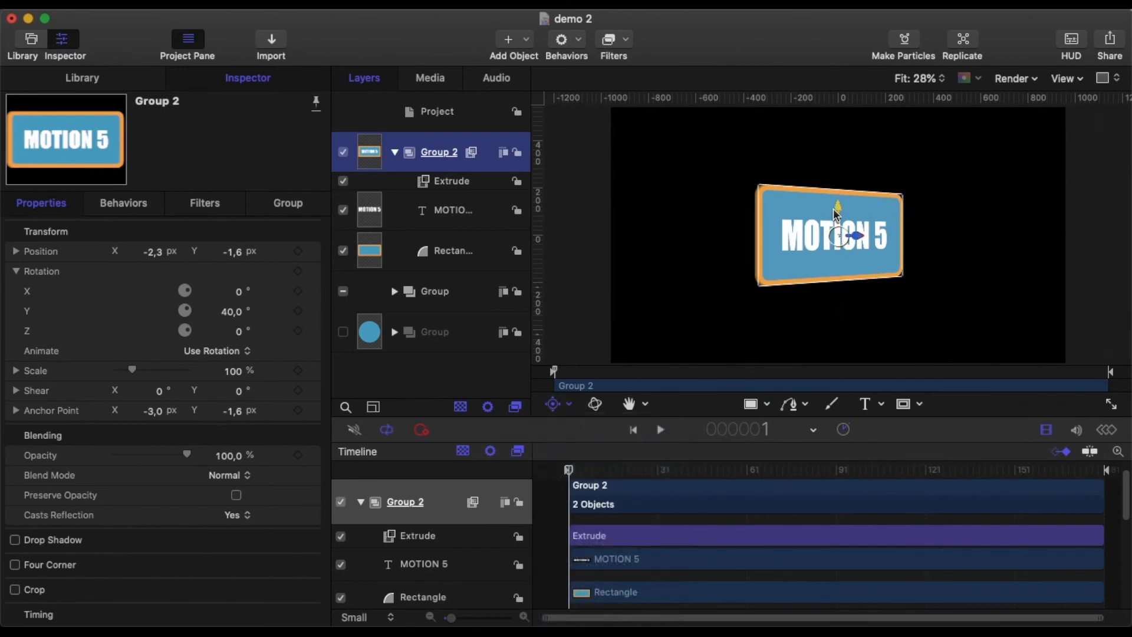
pyautogui.moveTo(837, 205); pyautogui.dragTo(837, 158)
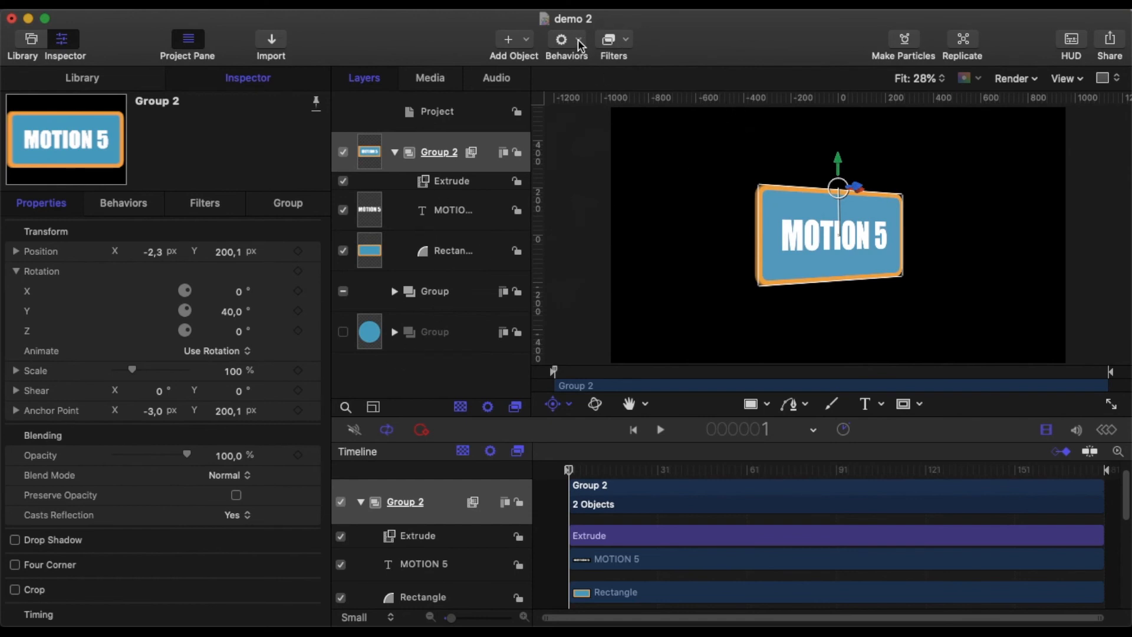
pyautogui.click(568, 403)
pyautogui.click(583, 428)
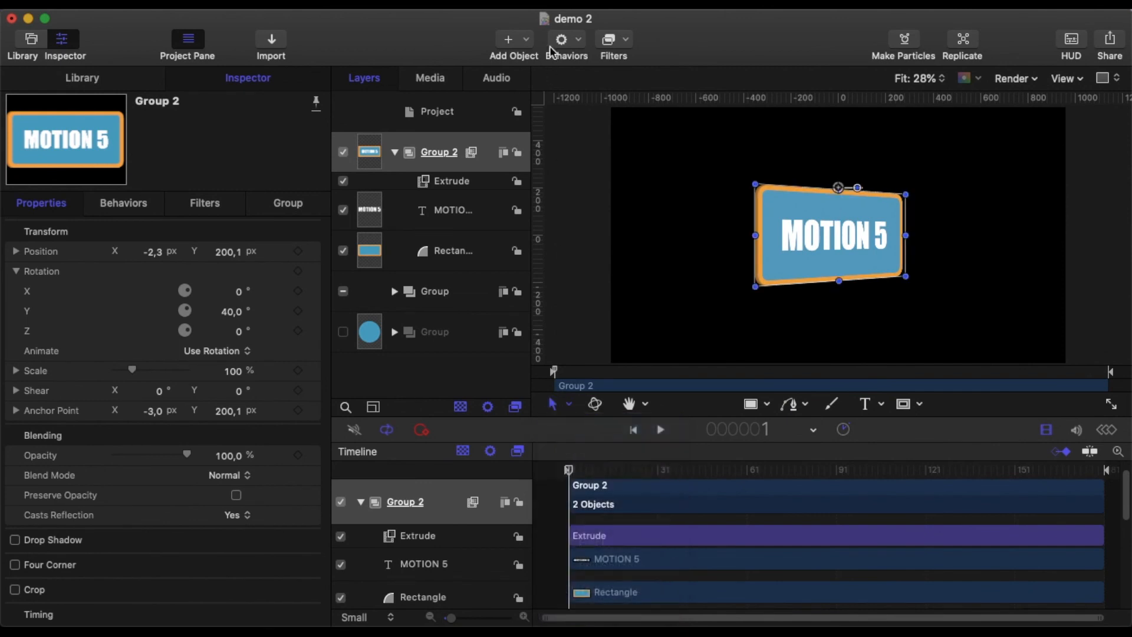
# Step: Add an Oscillate behavior to Group 2 and apply it to Rotation X
pyautogui.click(571, 39)
pyautogui.moveTo(600, 127)
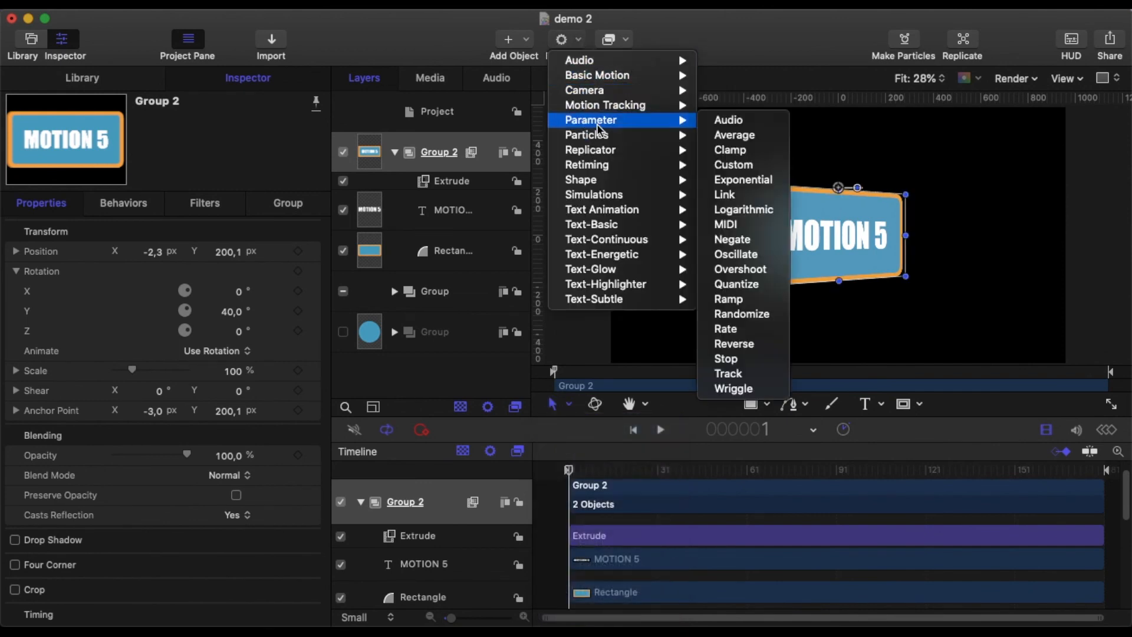
pyautogui.click(728, 255)
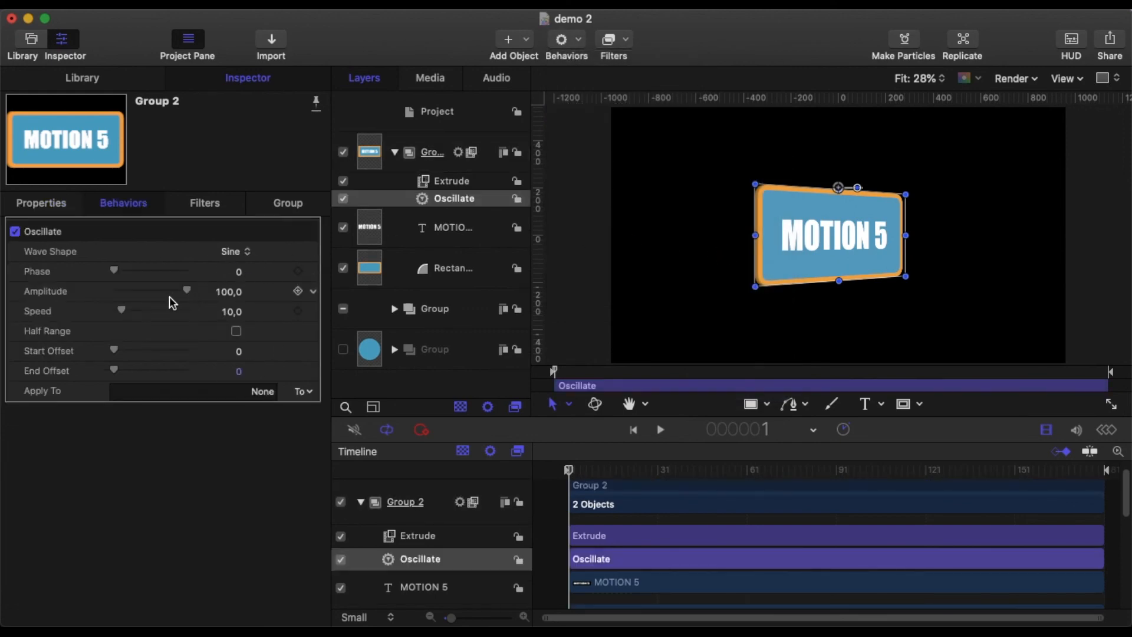
pyautogui.click(224, 292)
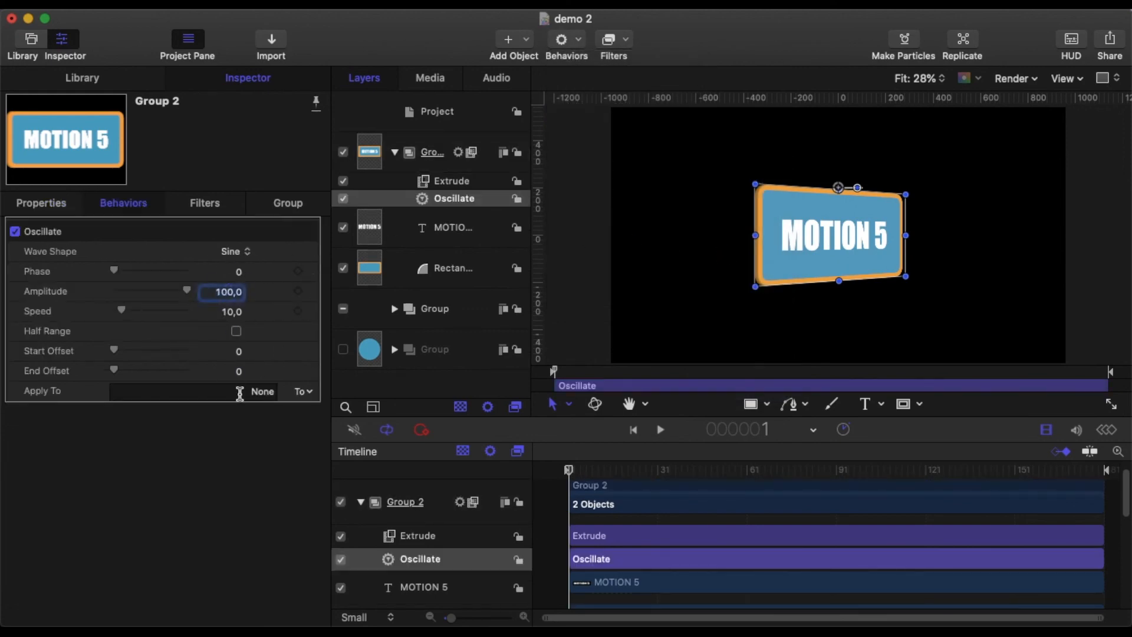
pyautogui.click(307, 391)
pyautogui.moveTo(327, 408)
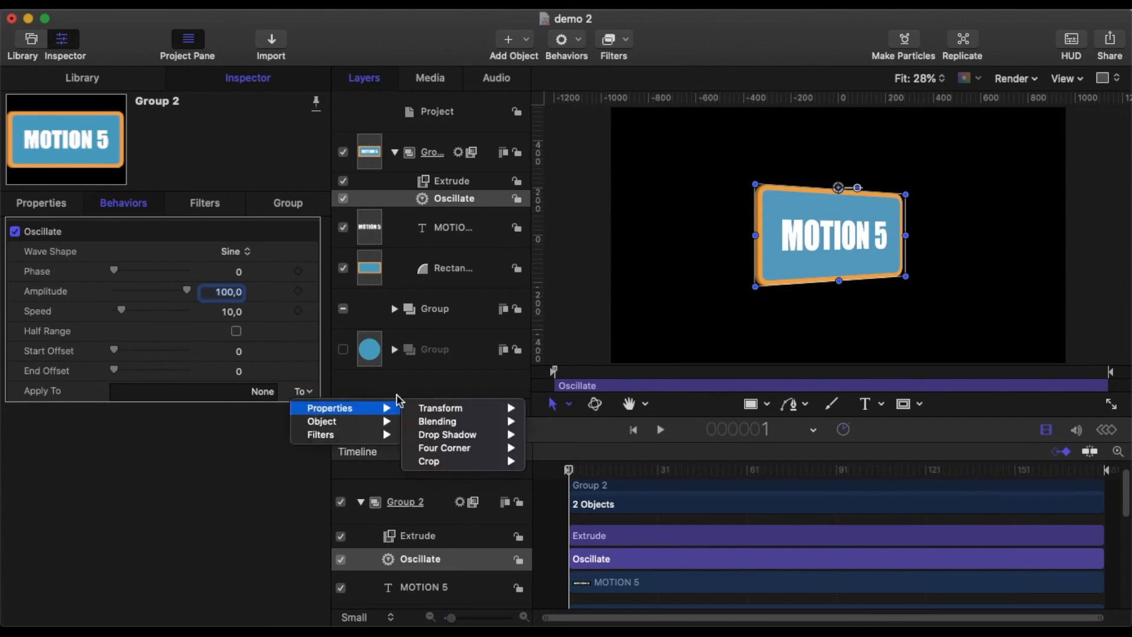
pyautogui.moveTo(478, 413)
pyautogui.moveTo(584, 422)
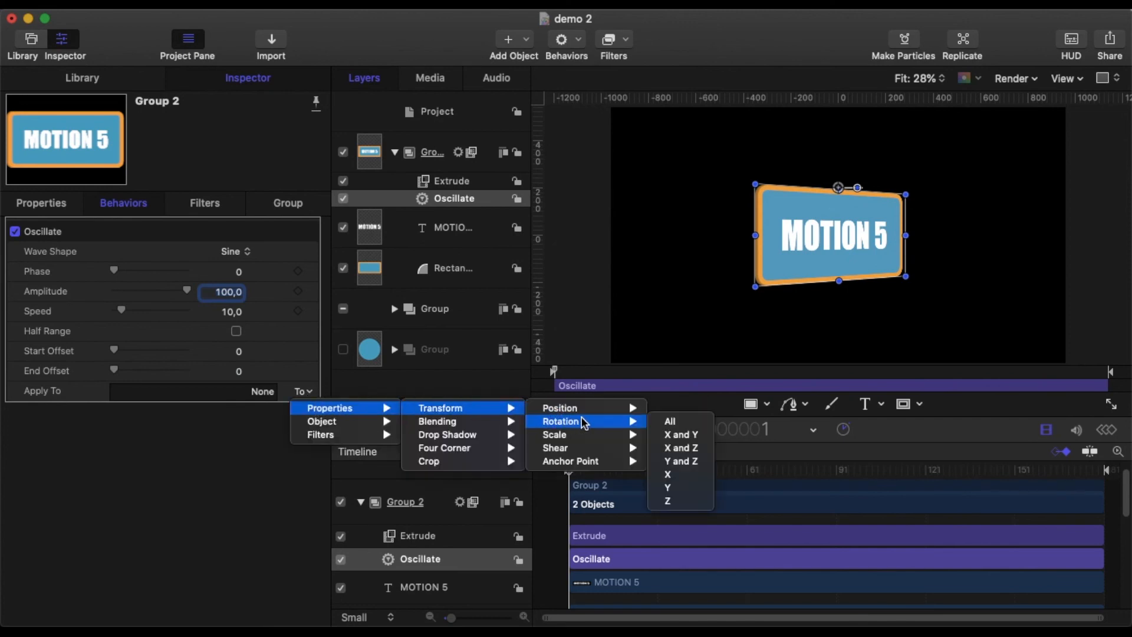
pyautogui.click(672, 476)
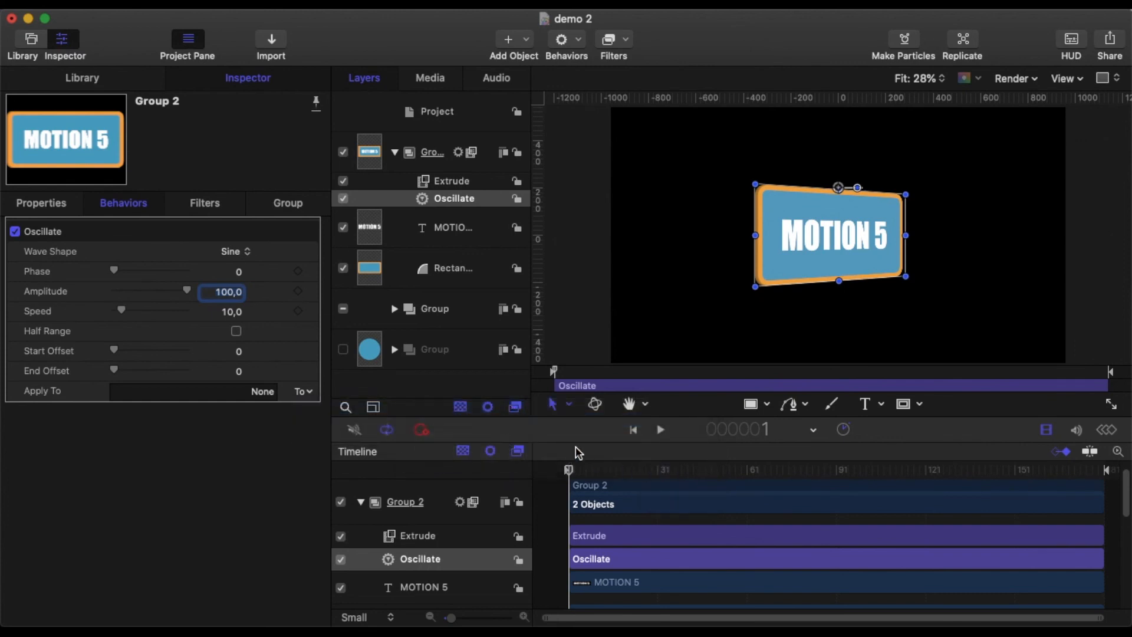
# Step: Set the Oscillate amplitude to 20° and speed to 15
pyautogui.click(228, 293)
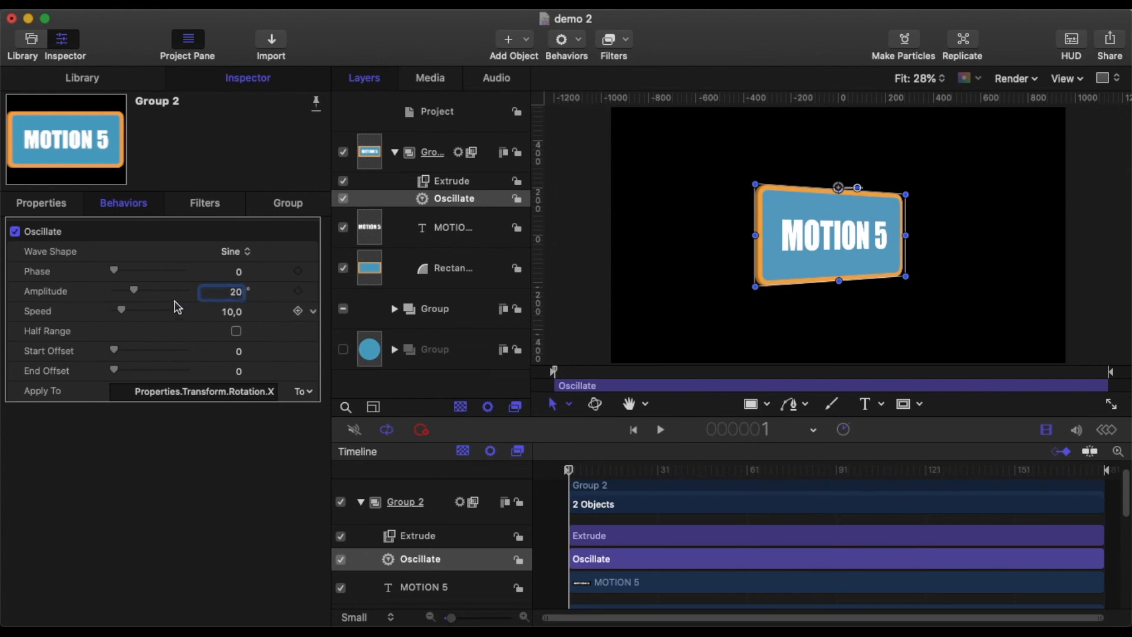
pyautogui.click(235, 314)
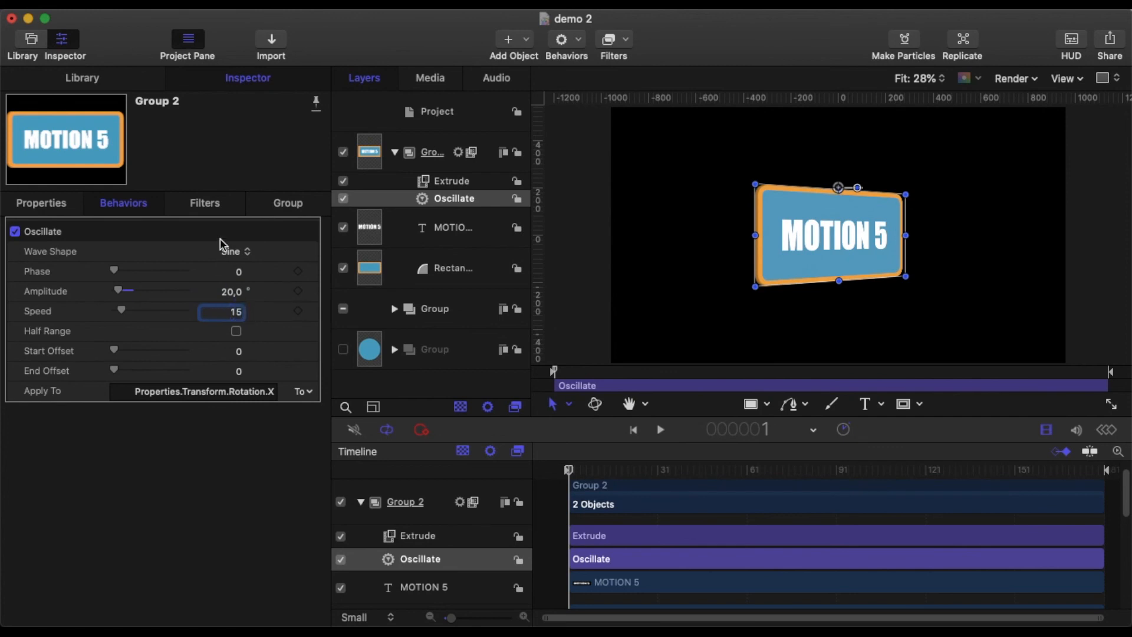
pyautogui.press('Return')
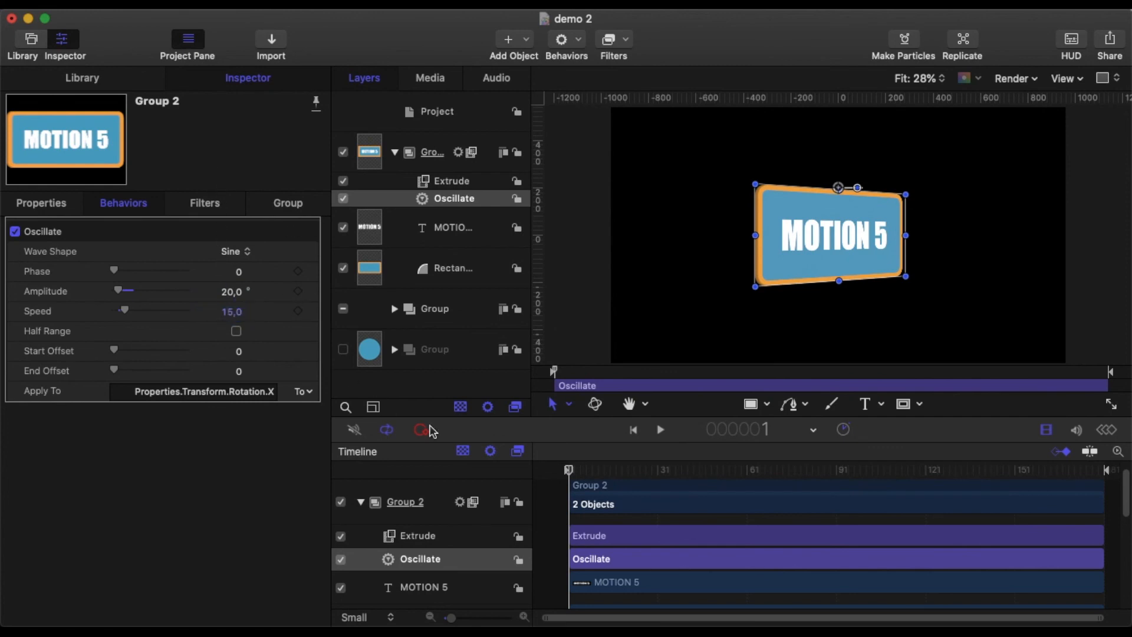
# Step: Play the swinging sign animation to review it, then stop
pyautogui.click(661, 430)
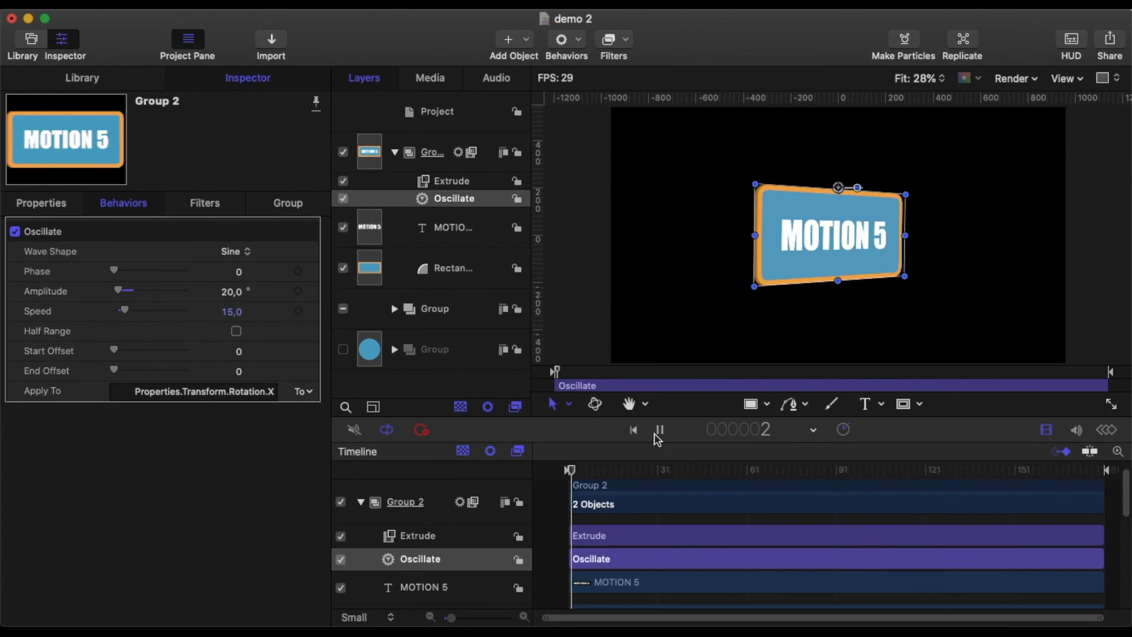
pyautogui.click(554, 517)
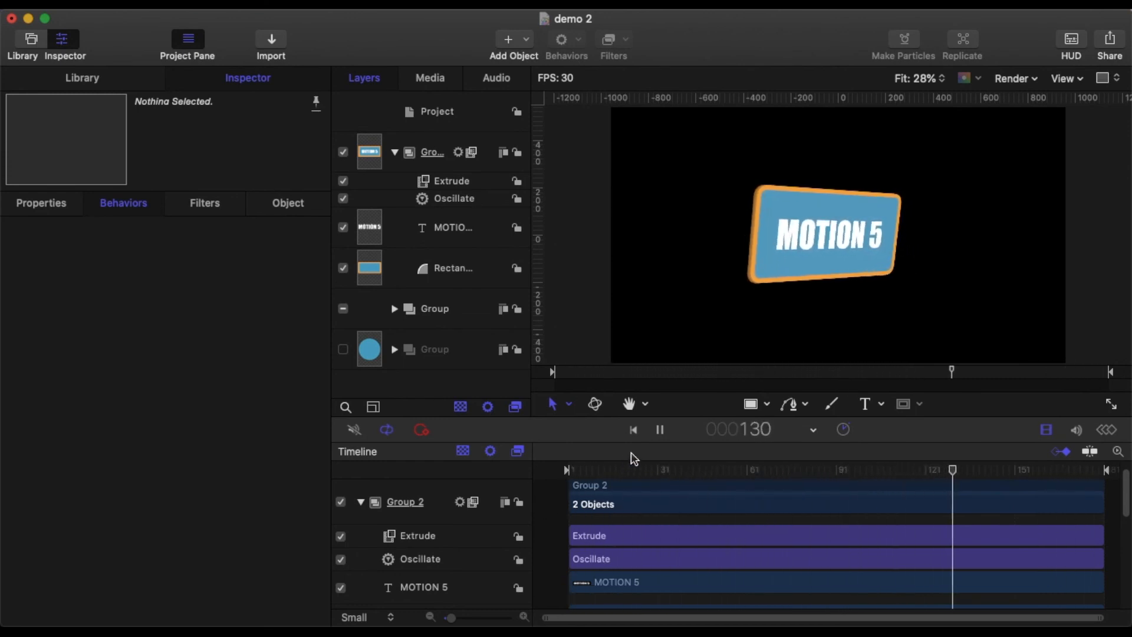
pyautogui.click(660, 430)
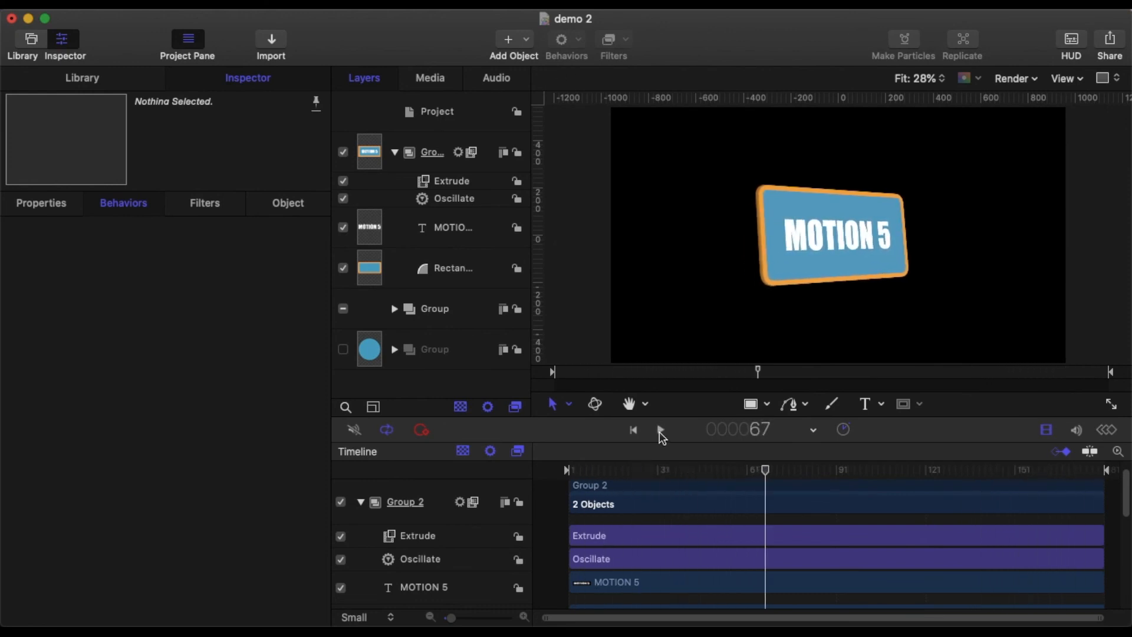